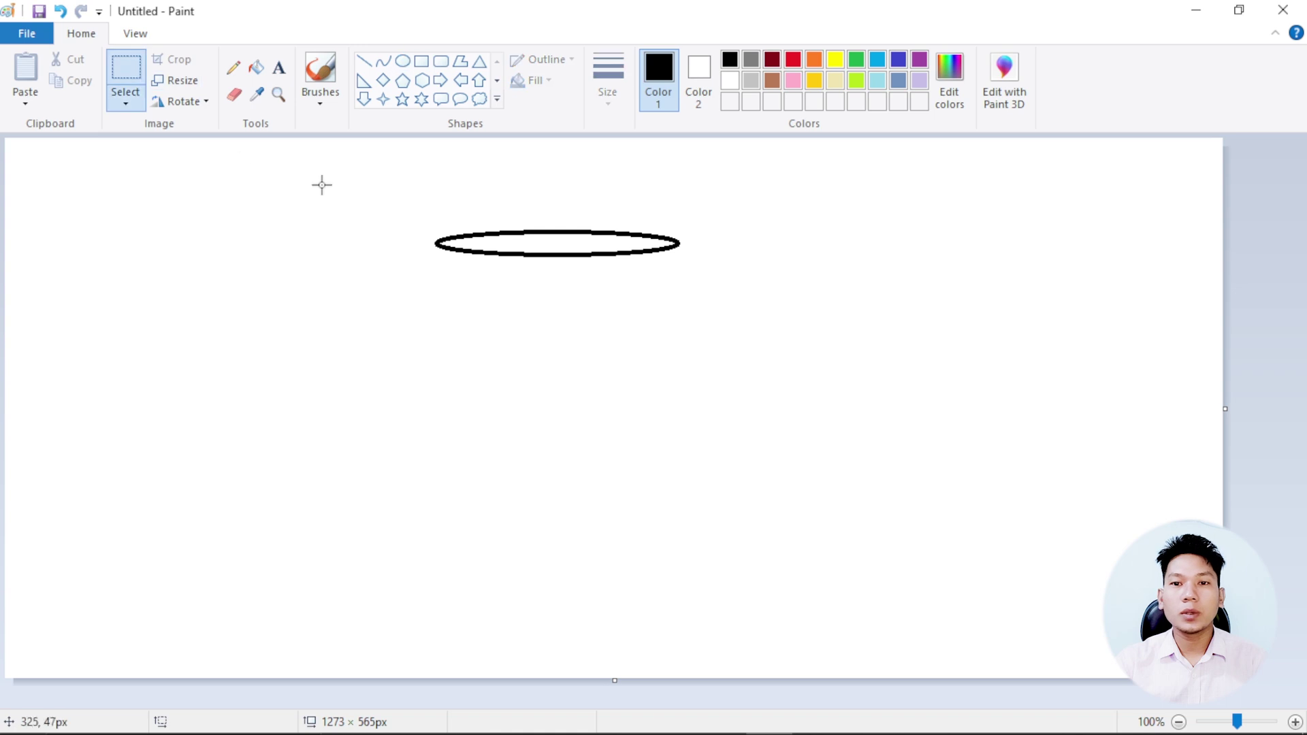
Step: Duplicate the flat ellipse with a transparent selection and place the copy slightly below the original to form the cup's rim
{"action": "left_click_drag", "start_coordinate": [413, 198], "coordinate": [711, 290]}
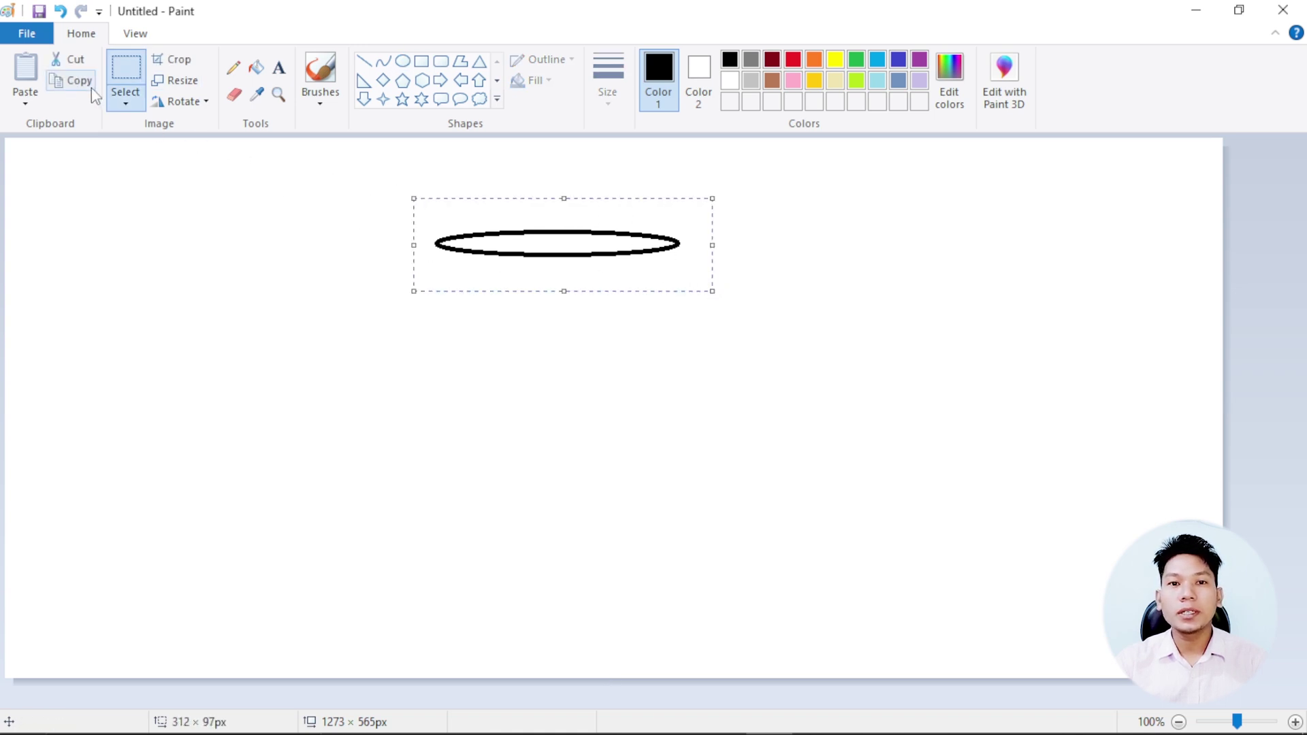
{"action": "left_click", "coordinate": [45, 76]}
{"action": "left_click", "coordinate": [25, 72]}
{"action": "left_click_drag", "start_coordinate": [167, 172], "coordinate": [375, 217]}
{"action": "left_click", "coordinate": [126, 102]}
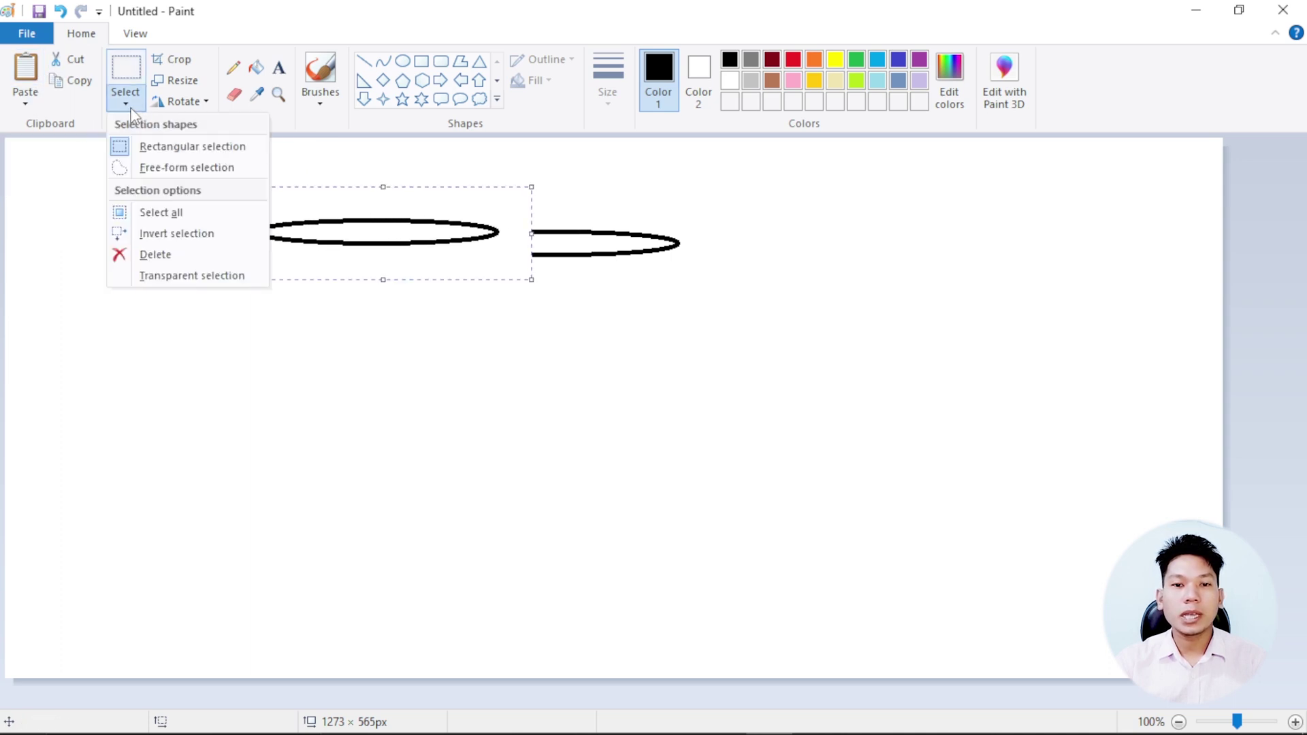
{"action": "left_click", "coordinate": [211, 276]}
{"action": "left_click_drag", "start_coordinate": [317, 235], "coordinate": [501, 256]}
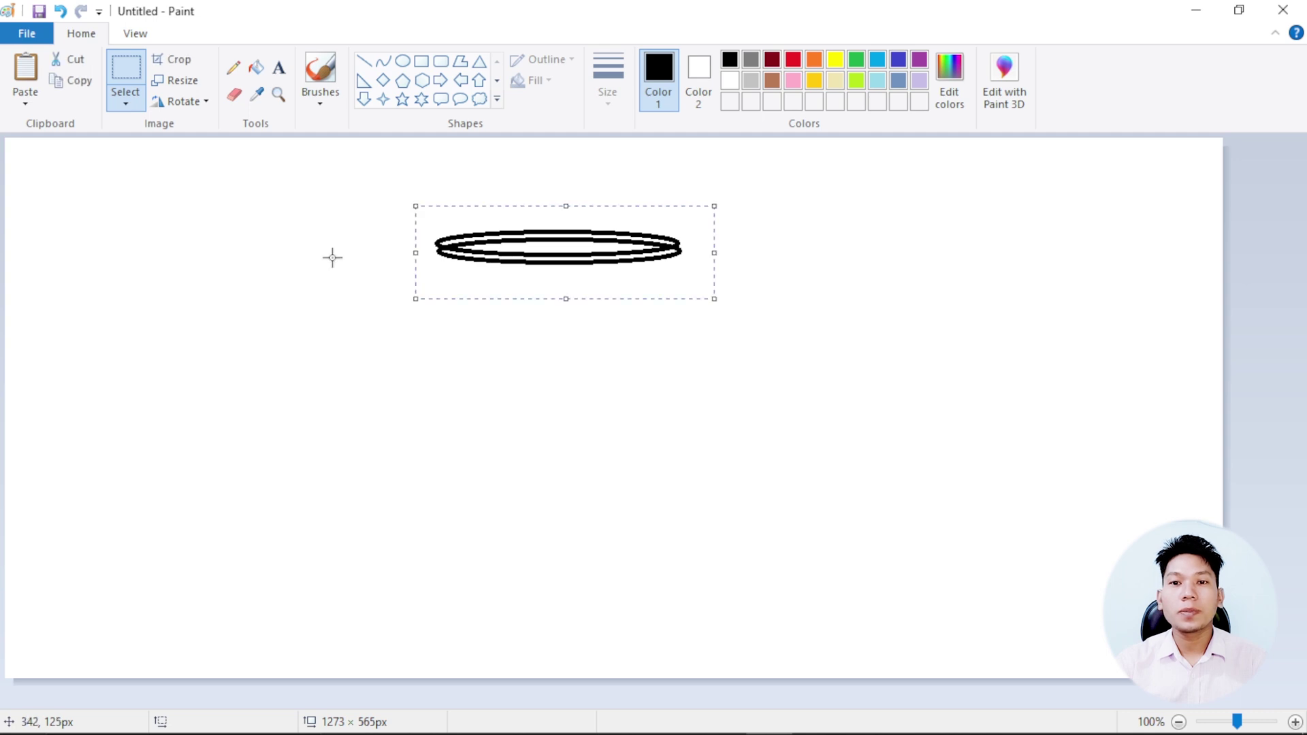
Step: Draw the cup's left side as a black curve from the rim's left end, bending outward down to the base centre
{"action": "left_click", "coordinate": [384, 61]}
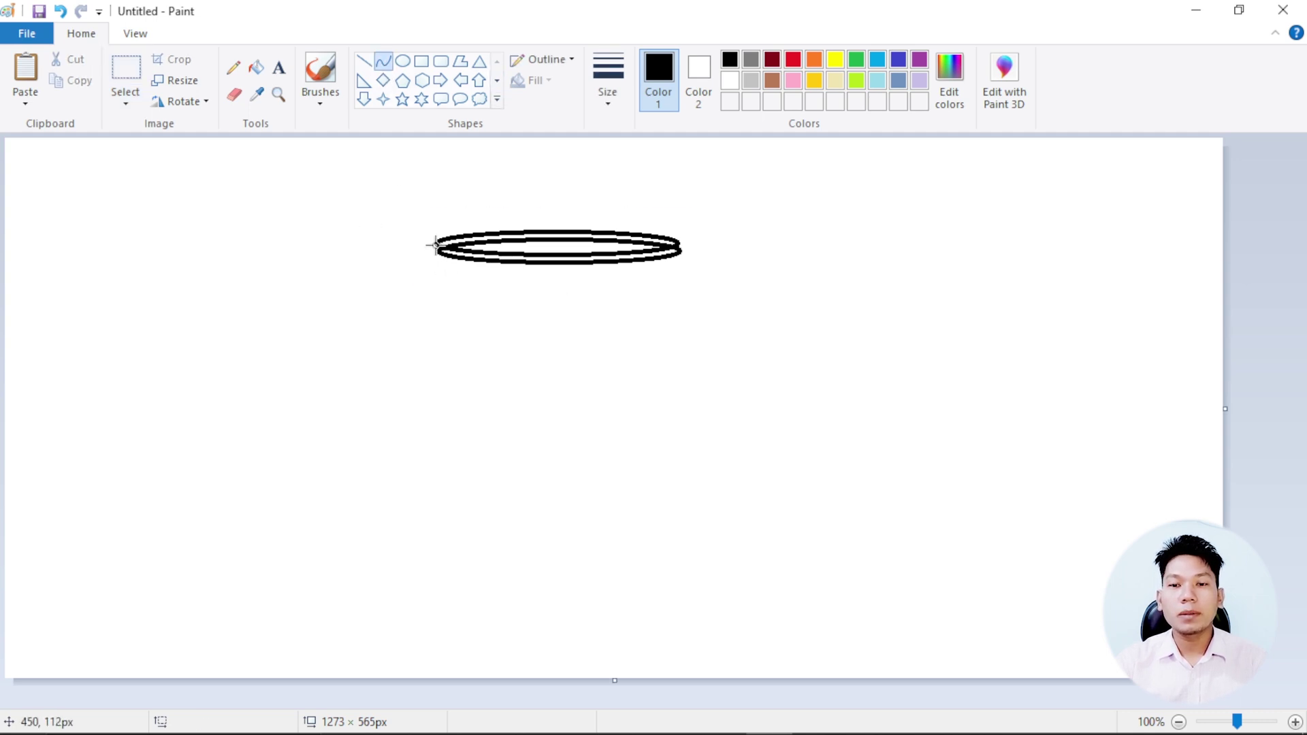
{"action": "left_click_drag", "start_coordinate": [436, 245], "coordinate": [579, 505]}
{"action": "left_click_drag", "start_coordinate": [501, 332], "coordinate": [433, 405]}
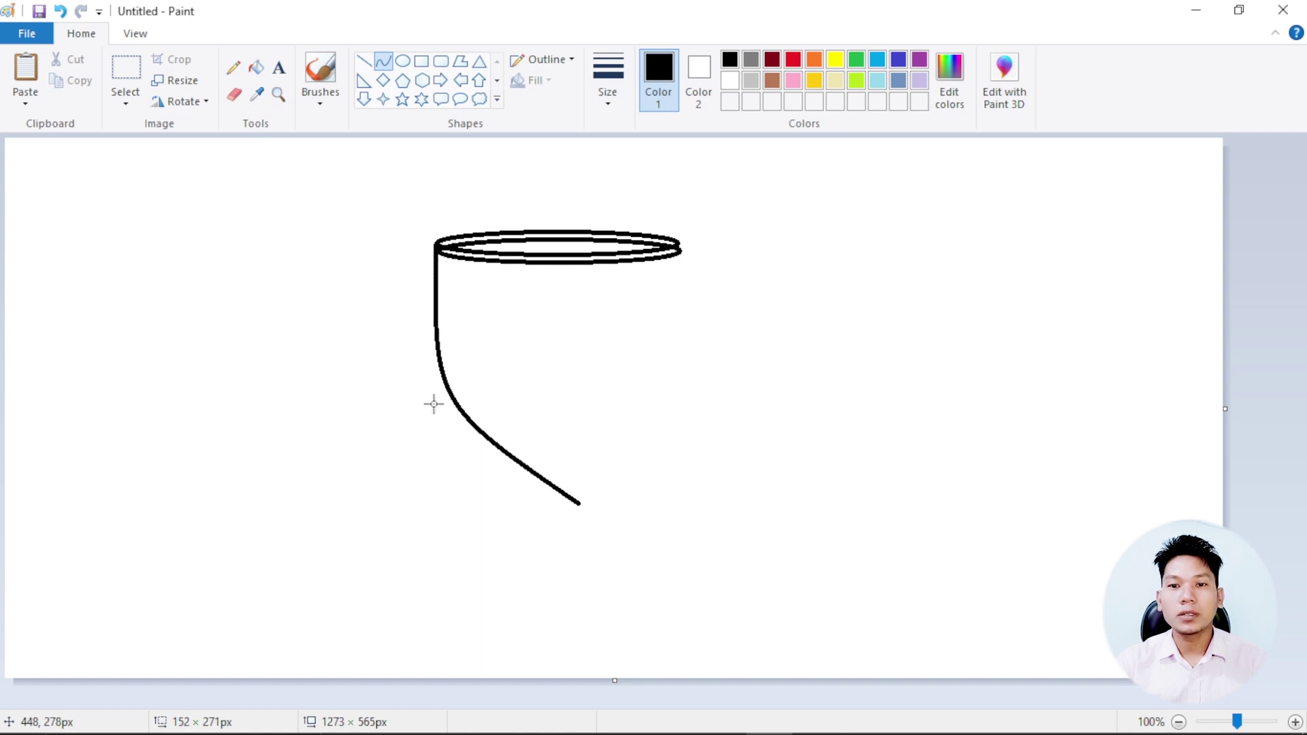
{"action": "left_click_drag", "start_coordinate": [480, 450], "coordinate": [418, 524]}
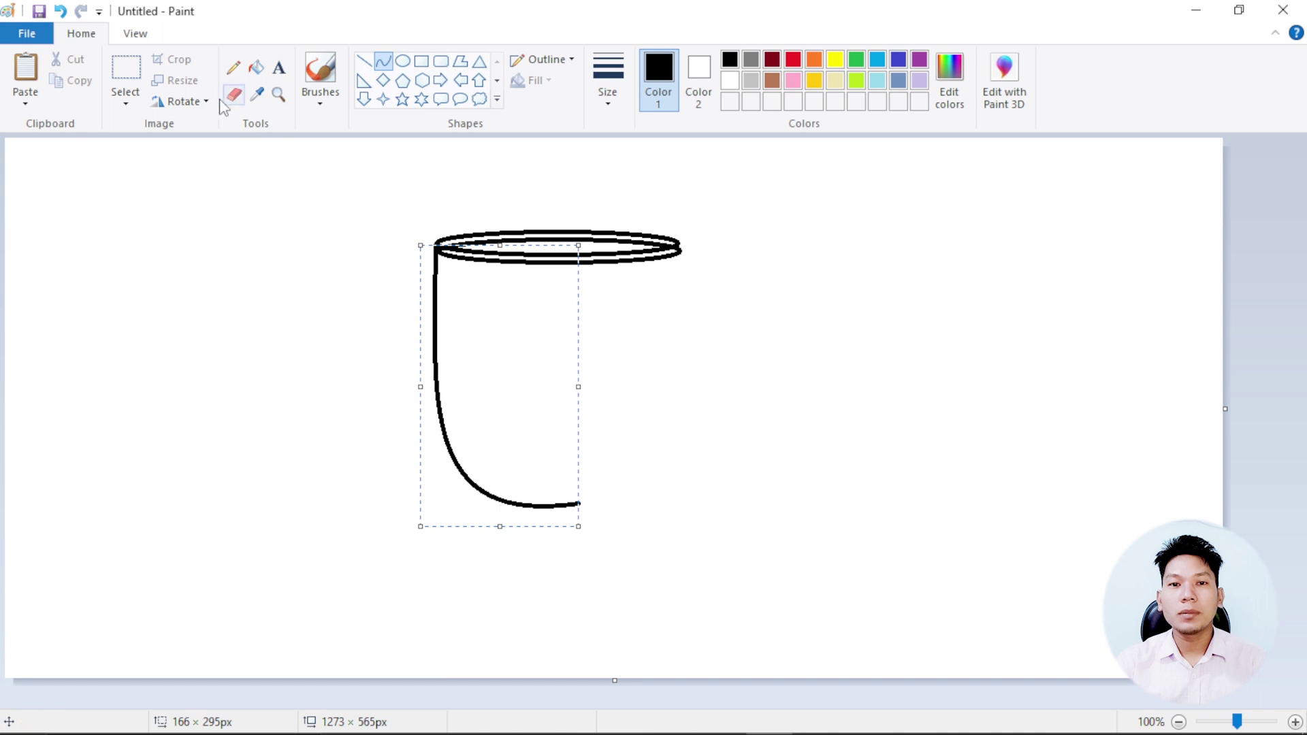
Step: Copy the left half of the cup, a selection of about 216 × 378 px, and paste it to the left of the original
{"action": "left_click", "coordinate": [134, 67]}
{"action": "left_click_drag", "start_coordinate": [359, 193], "coordinate": [563, 552]}
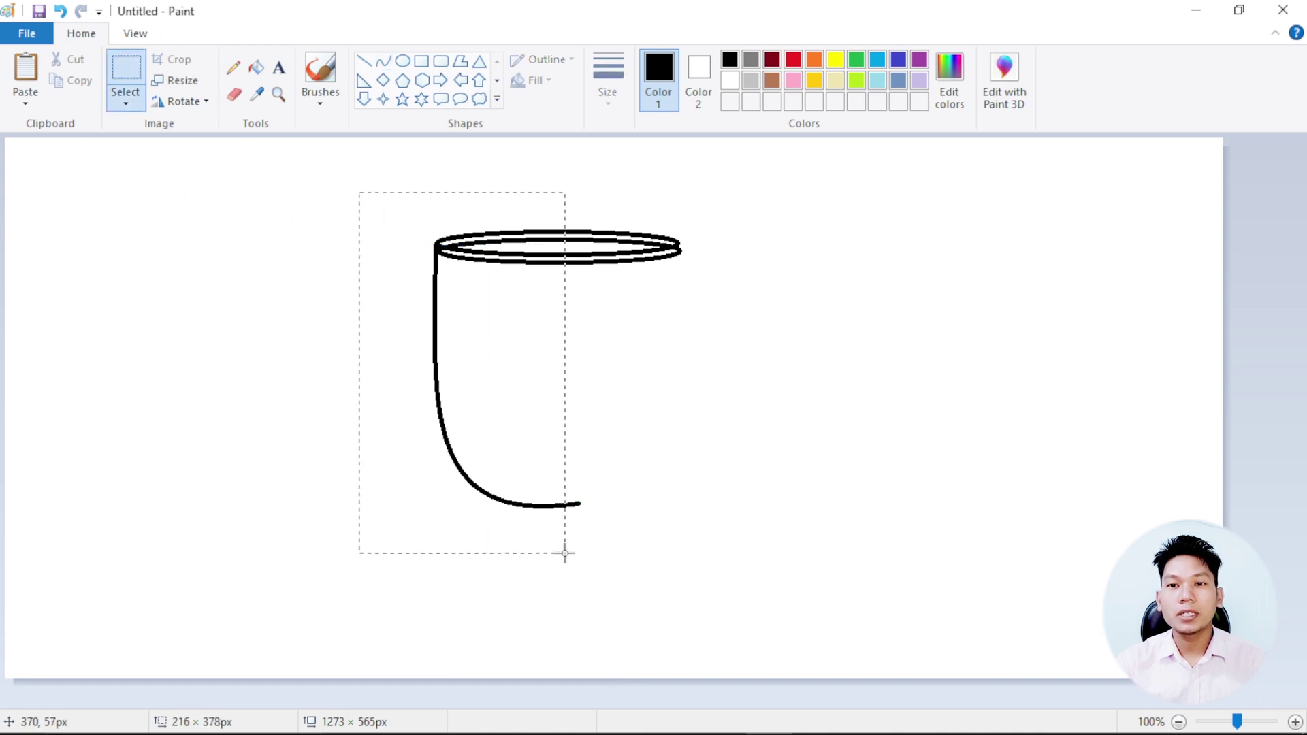
{"action": "left_click_drag", "start_coordinate": [564, 553], "coordinate": [565, 553]}
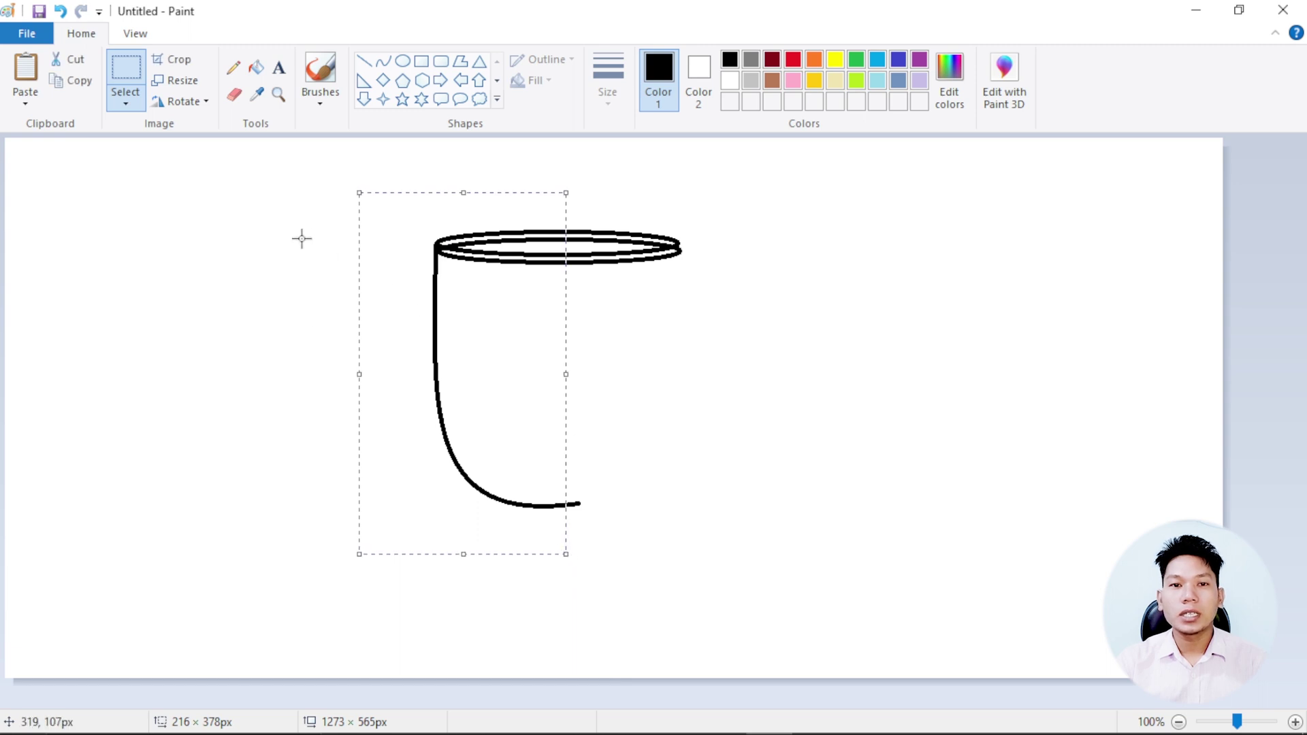
{"action": "left_click", "coordinate": [66, 82]}
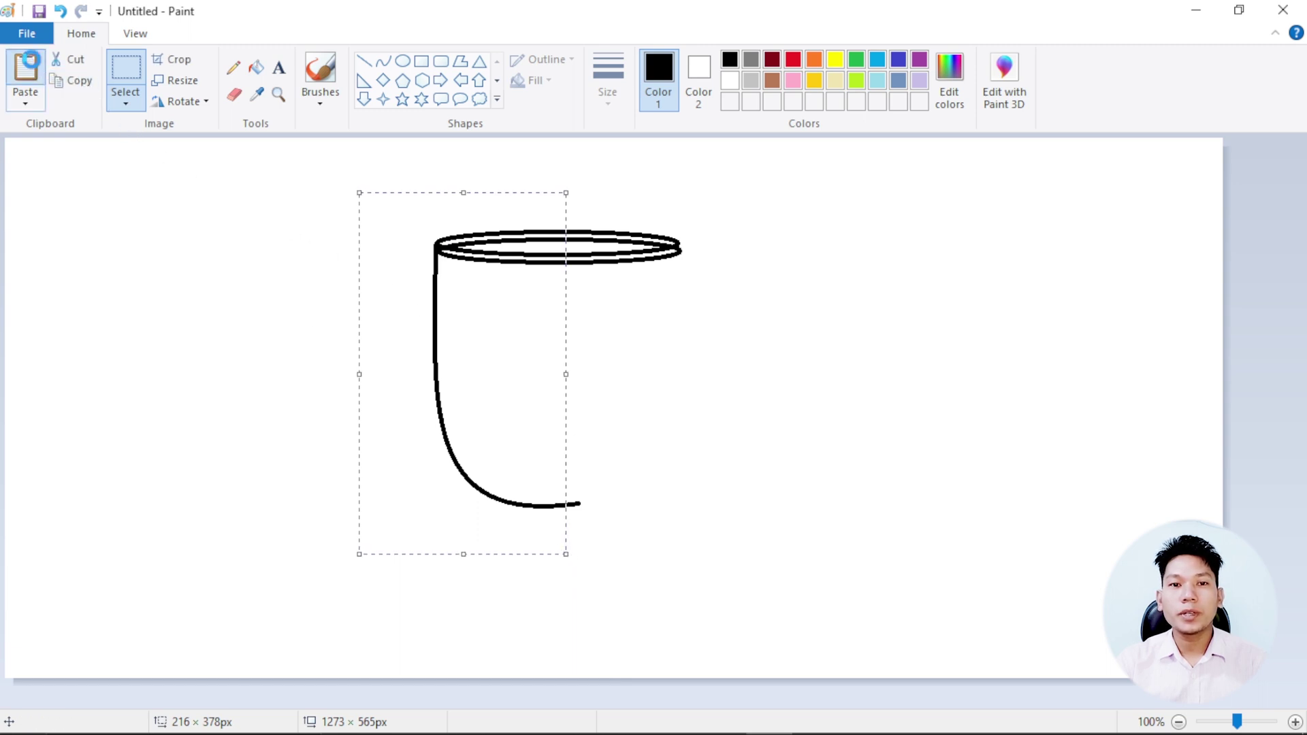
{"action": "left_click", "coordinate": [26, 68]}
{"action": "left_click_drag", "start_coordinate": [88, 211], "coordinate": [324, 329]}
Step: Turn off transparent selection, flip the pasted half horizontally and align it with the left half to complete the cup's body
{"action": "left_click", "coordinate": [127, 107]}
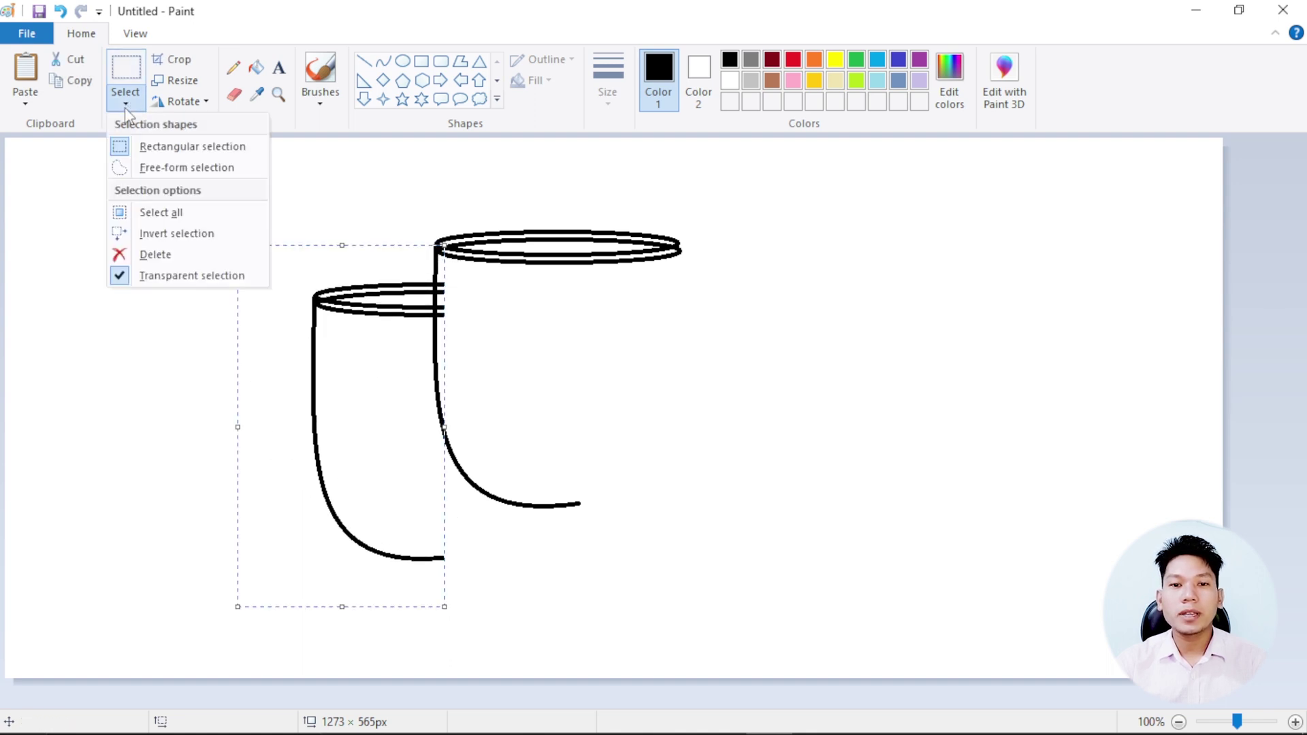
{"action": "left_click", "coordinate": [185, 276]}
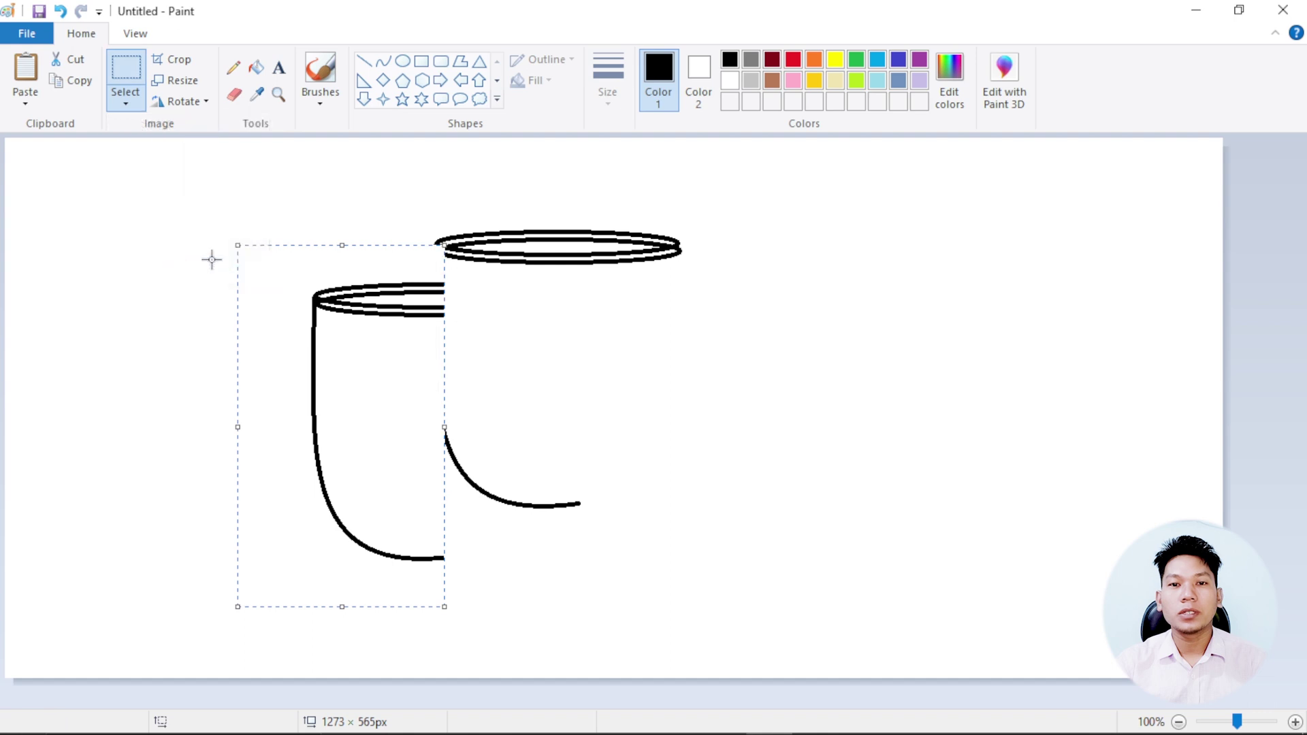
{"action": "left_click", "coordinate": [203, 105]}
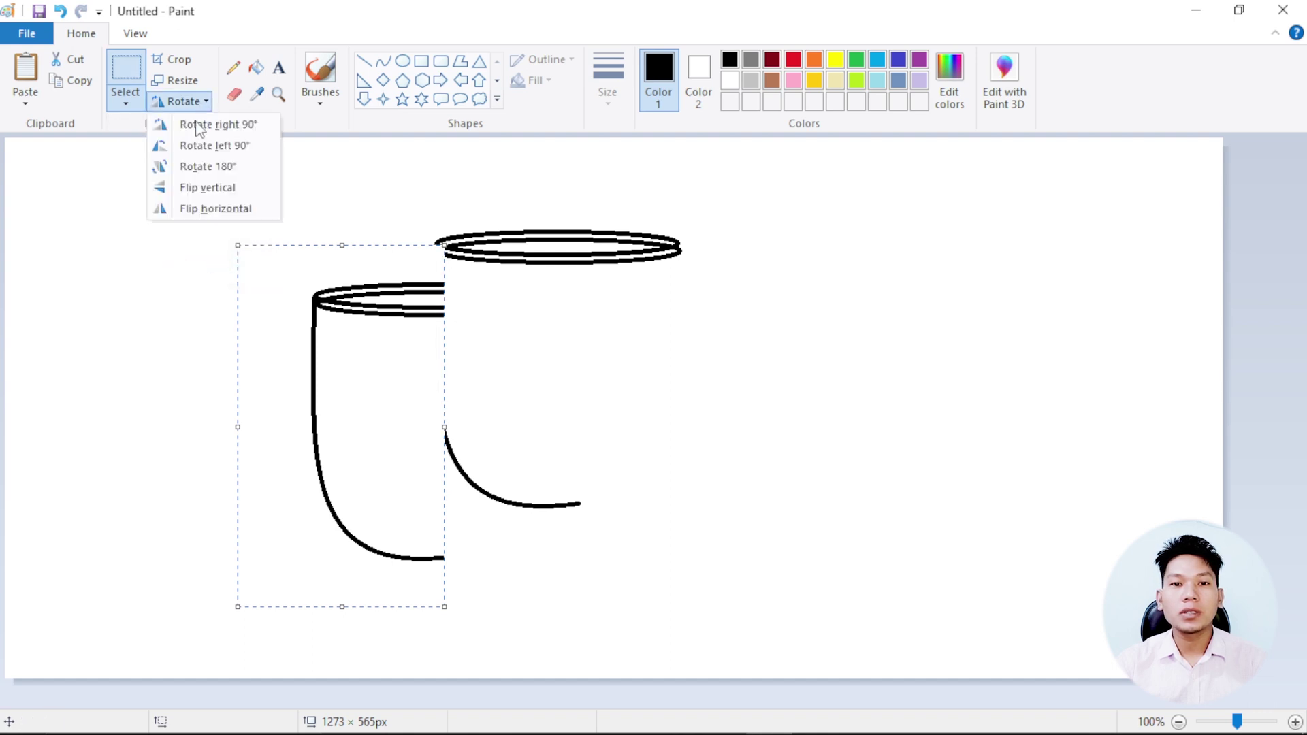
{"action": "left_click", "coordinate": [215, 209]}
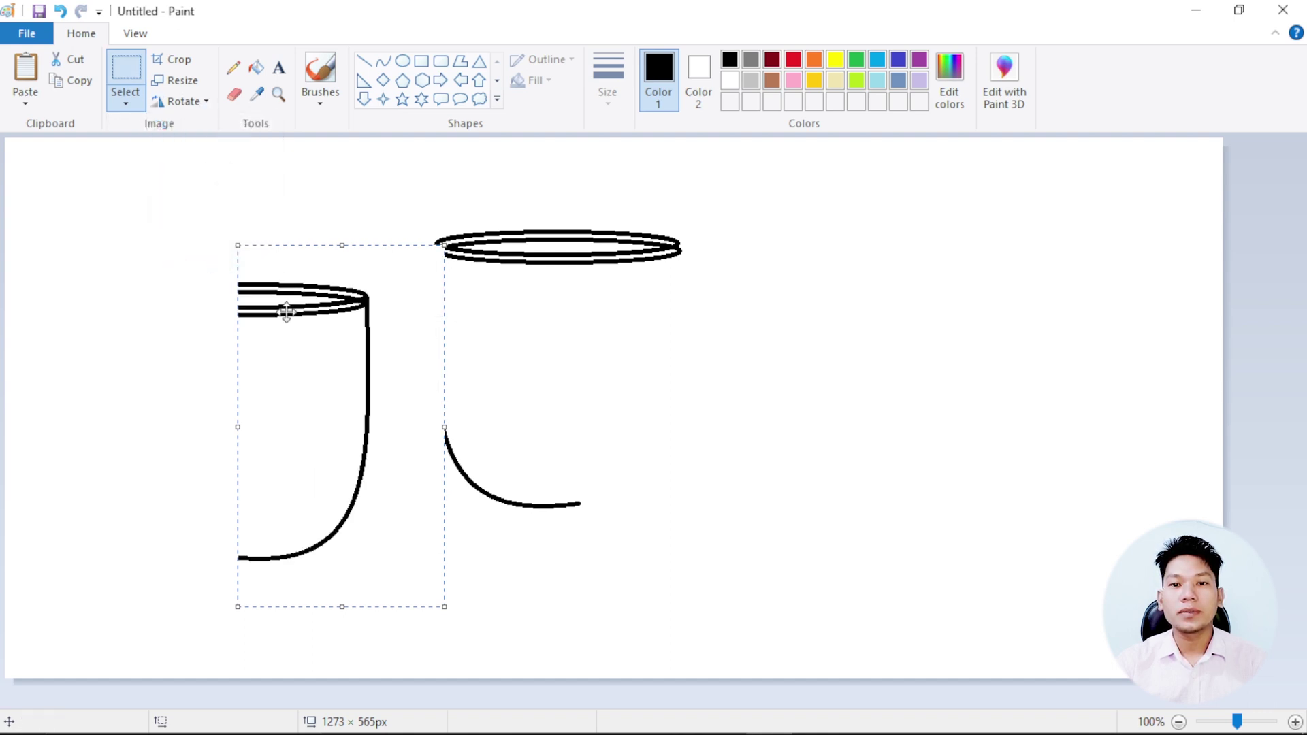
{"action": "left_click_drag", "start_coordinate": [308, 366], "coordinate": [624, 315]}
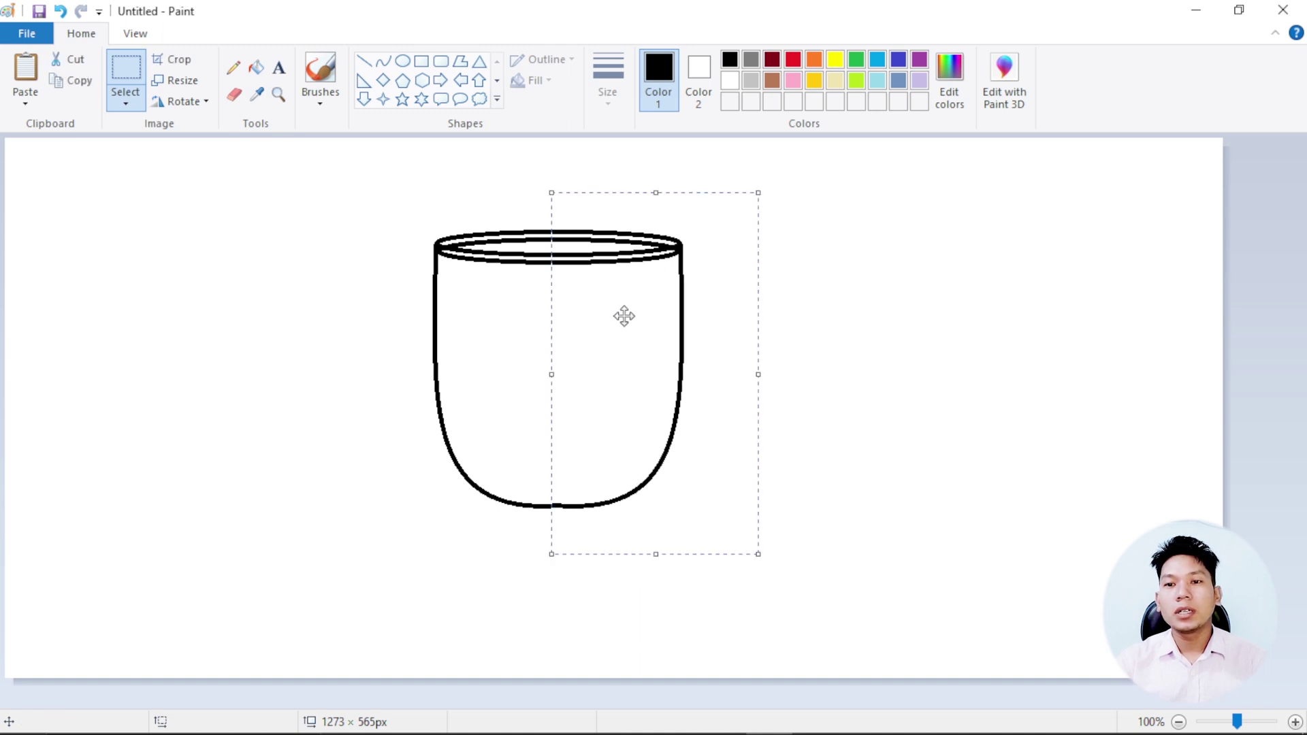
{"action": "left_click", "coordinate": [863, 382]}
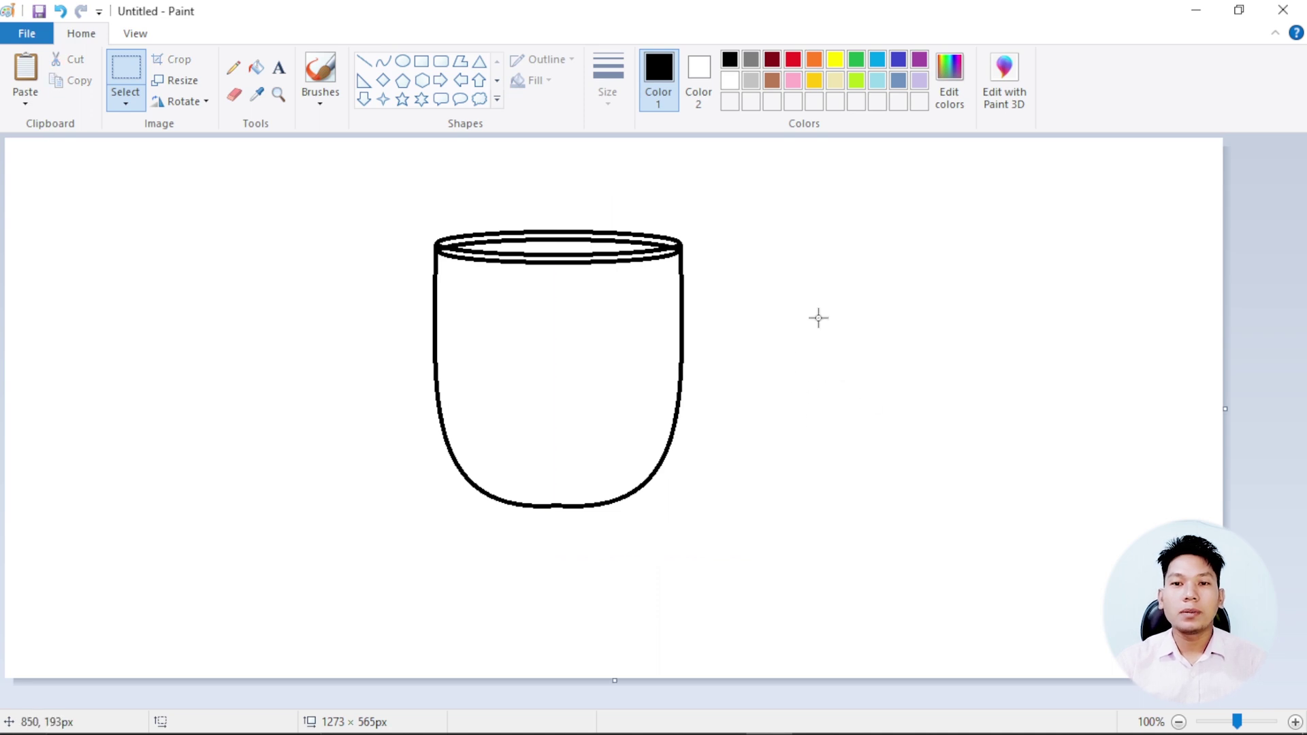
Step: Draw the outer edge of the handle as a curve looping outward from the upper to the lower right side of the cup
{"action": "left_click", "coordinate": [383, 63]}
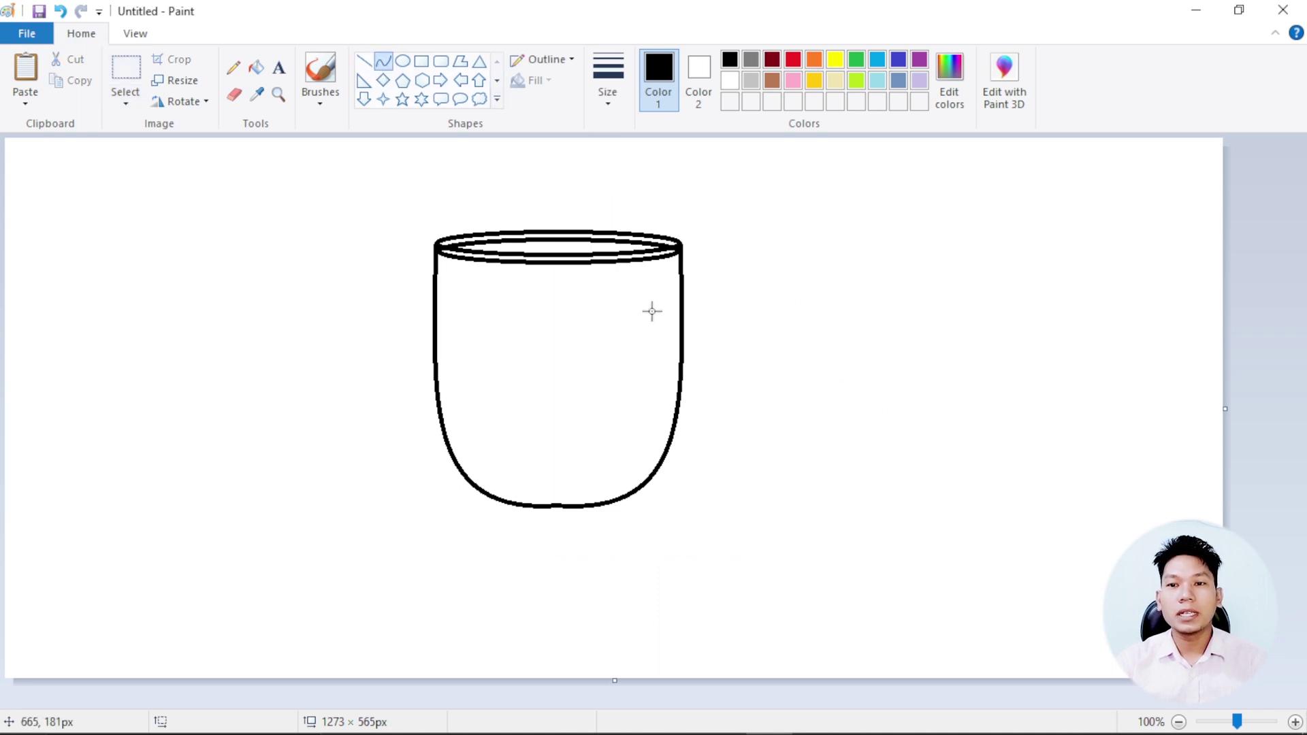
{"action": "left_click_drag", "start_coordinate": [682, 284], "coordinate": [667, 445]}
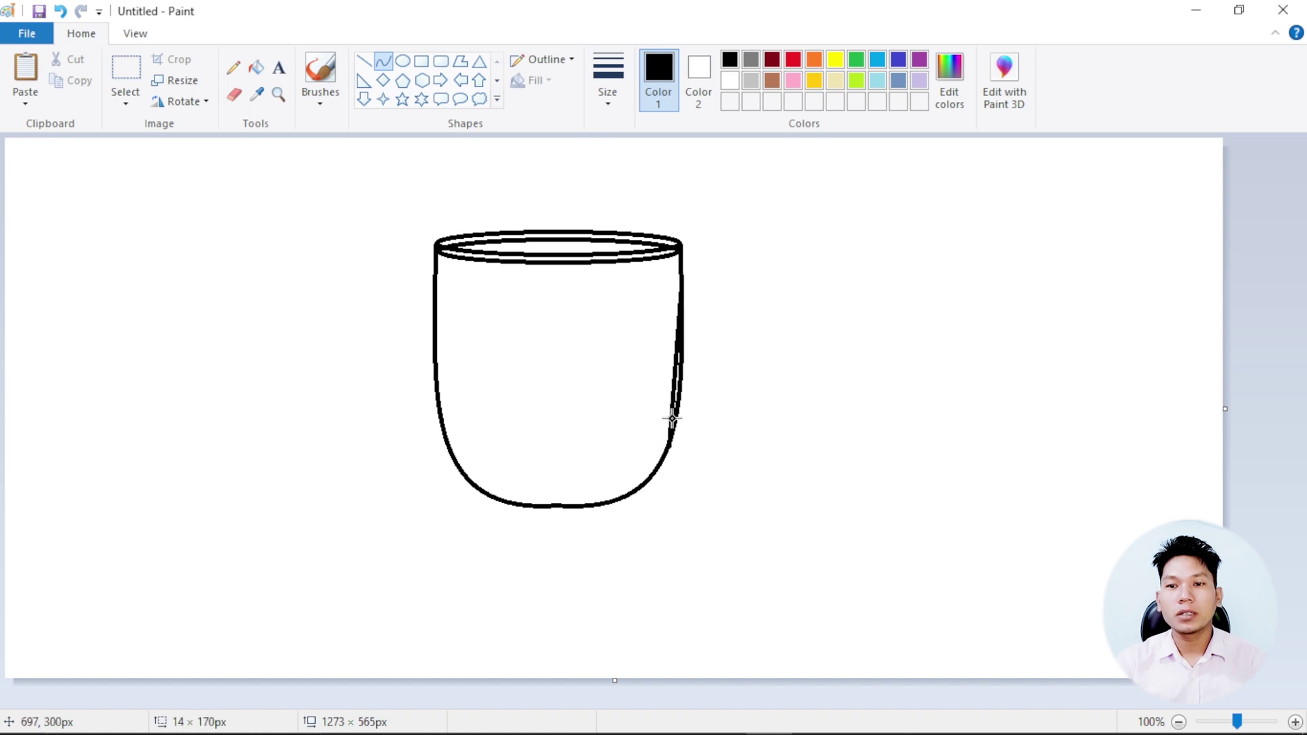
{"action": "left_click_drag", "start_coordinate": [684, 343], "coordinate": [803, 184]}
{"action": "left_click_drag", "start_coordinate": [754, 294], "coordinate": [853, 284]}
{"action": "left_click", "coordinate": [795, 458]}
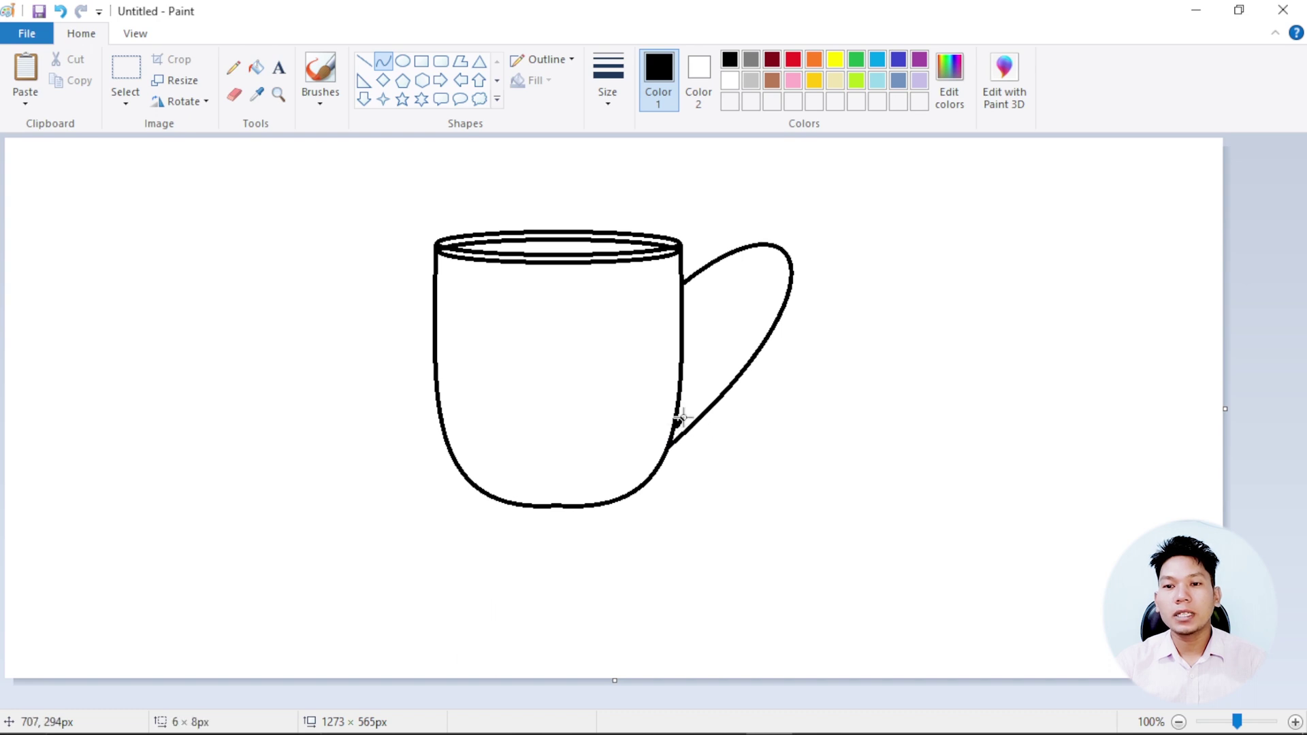
Step: Draw the inner edge of the handle as a smaller curve inside the outer loop on the cup's right side
{"action": "left_click_drag", "start_coordinate": [683, 418], "coordinate": [682, 295]}
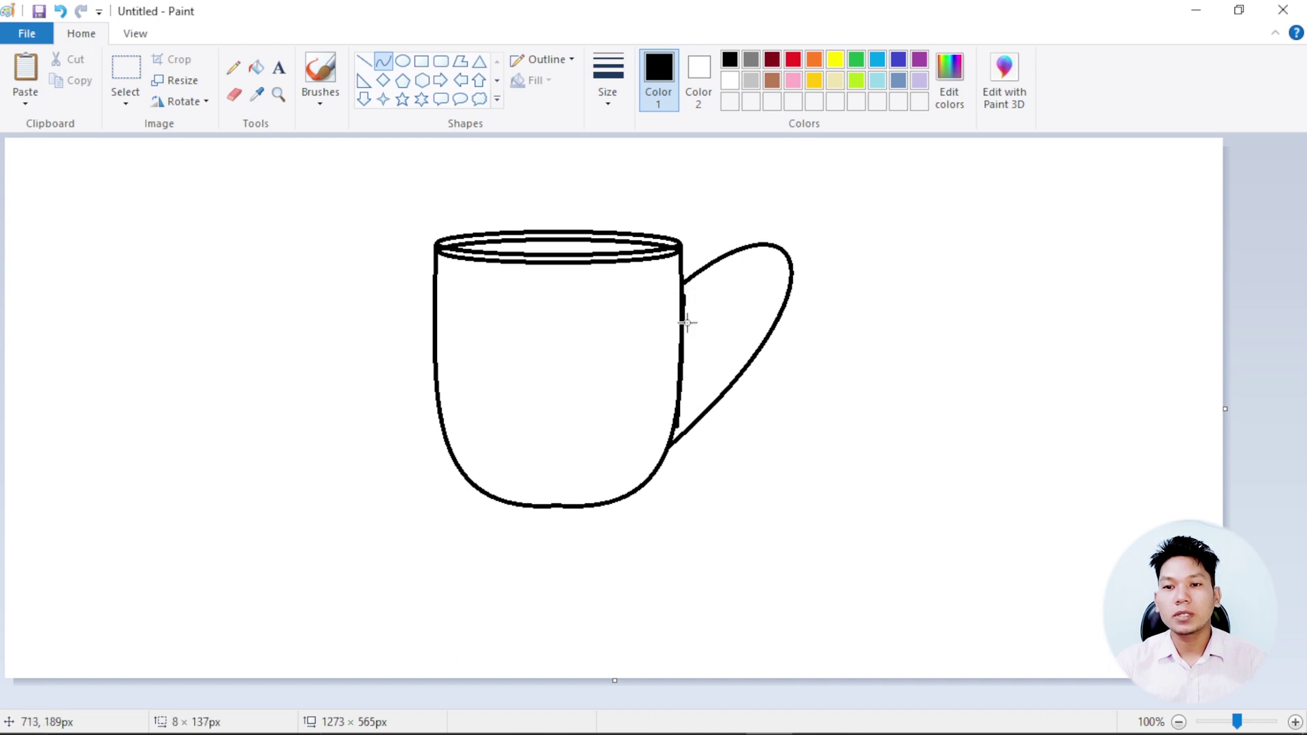
{"action": "left_click_drag", "start_coordinate": [686, 395], "coordinate": [780, 264]}
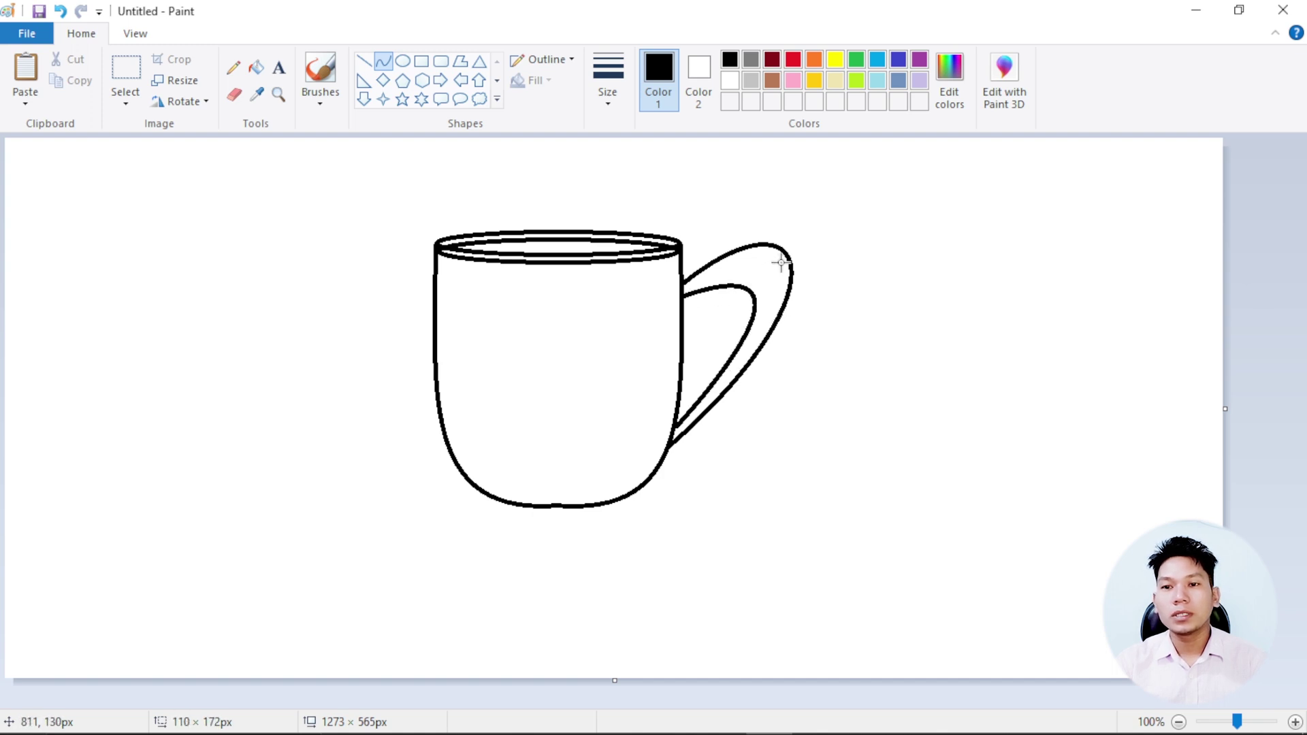
{"action": "left_click", "coordinate": [918, 467]}
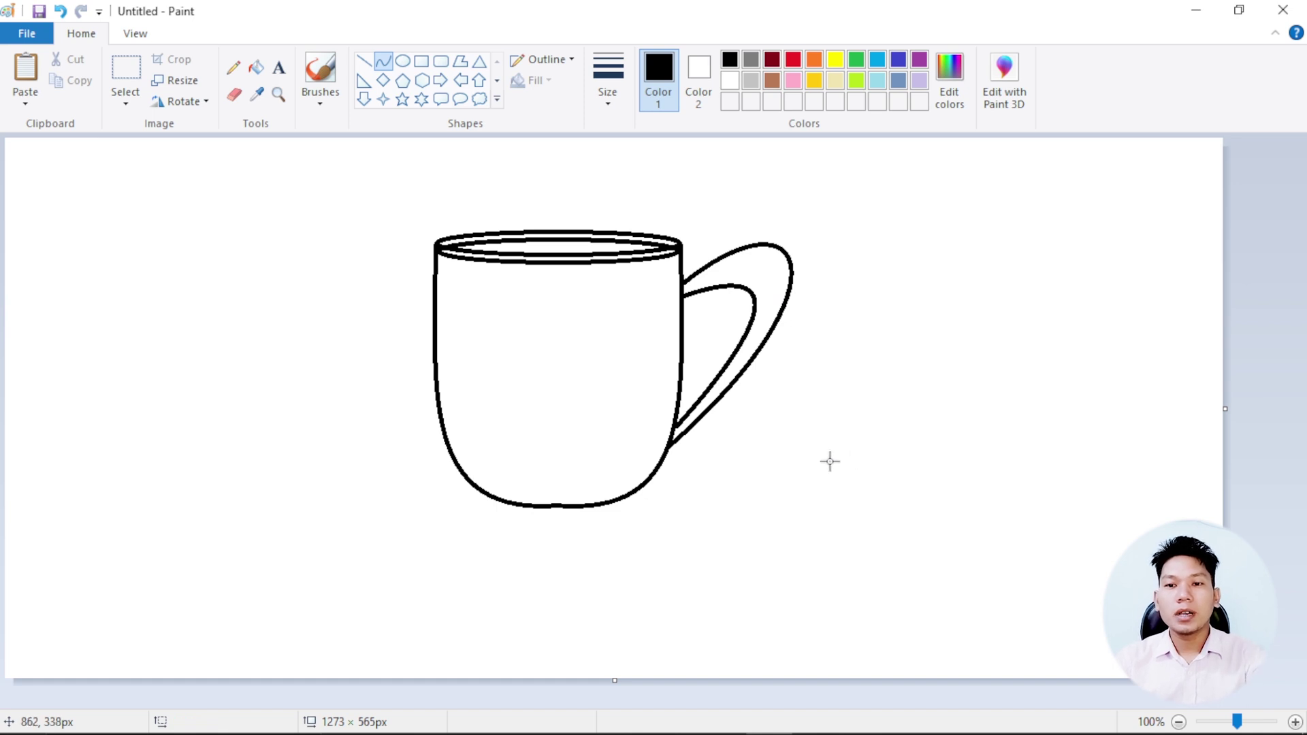
Step: Fill the cup's opening with brown and the upper and lower bands of the rim with dark red
{"action": "left_click", "coordinate": [256, 68]}
{"action": "left_click", "coordinate": [772, 81]}
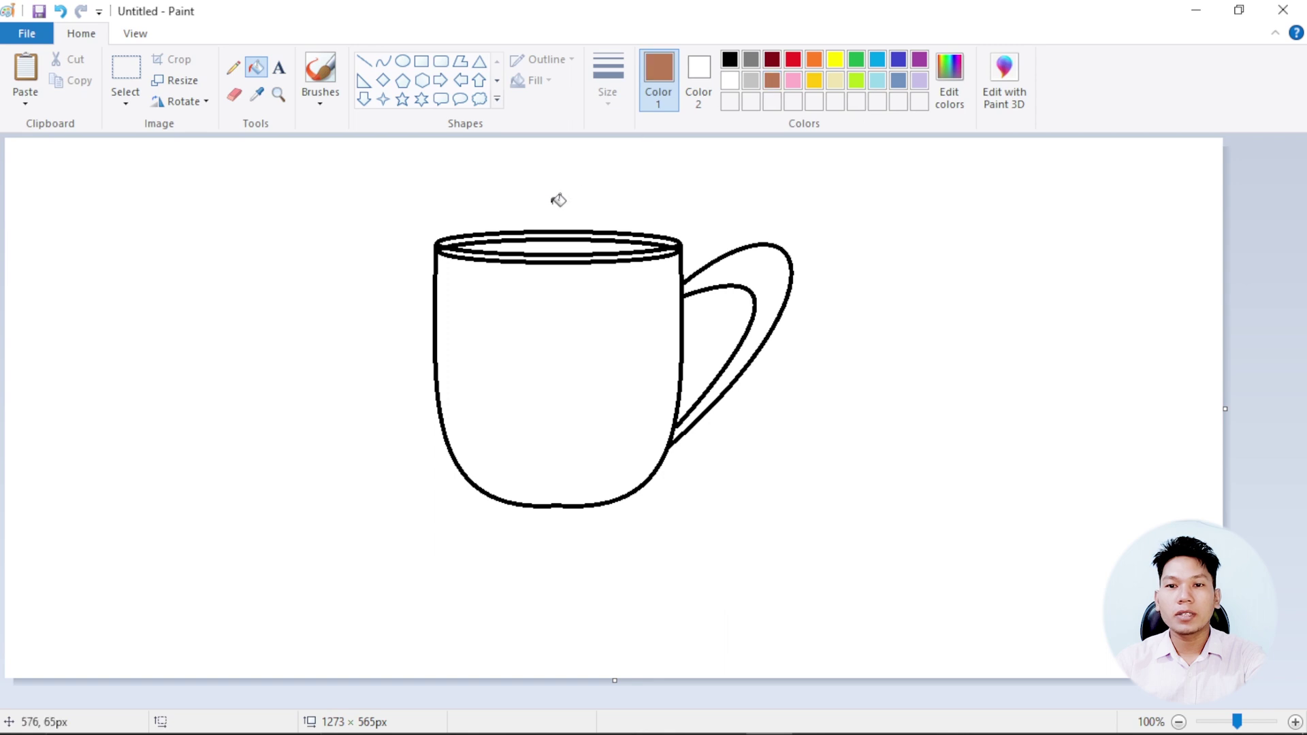
{"action": "left_click", "coordinate": [580, 238]}
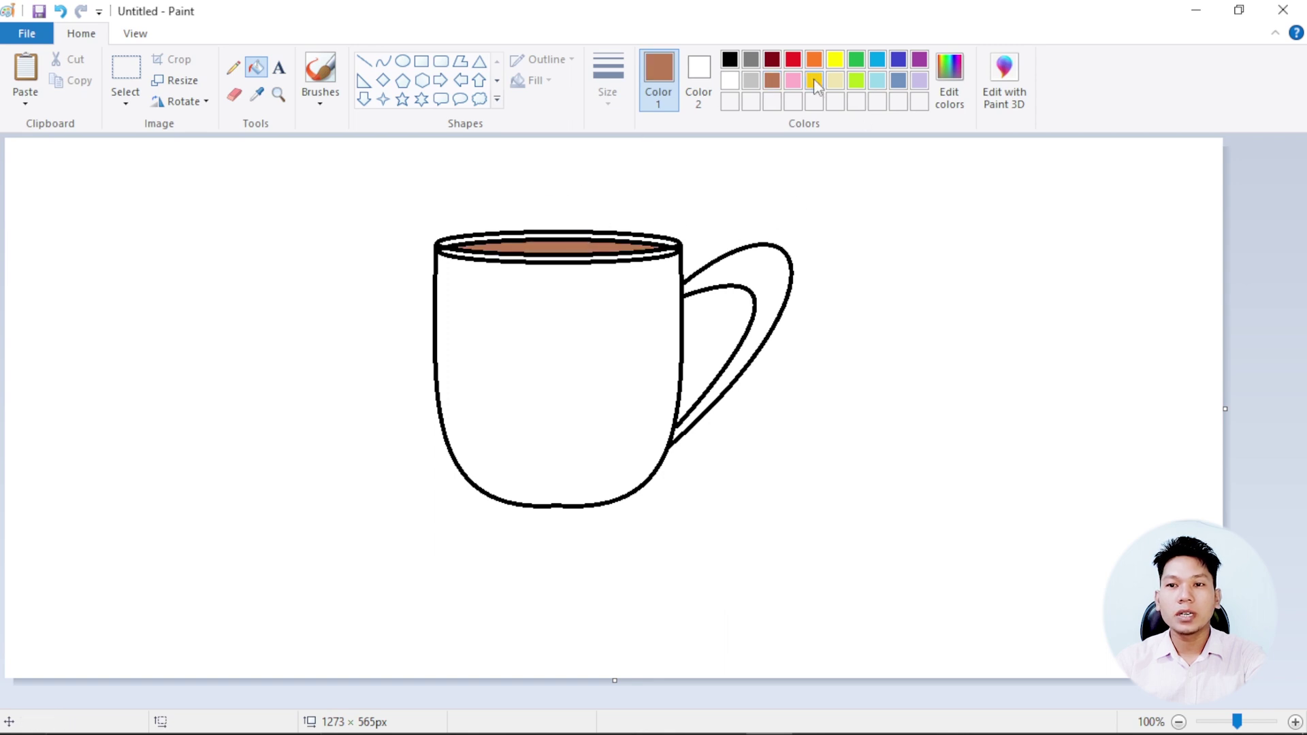
{"action": "left_click", "coordinate": [772, 60]}
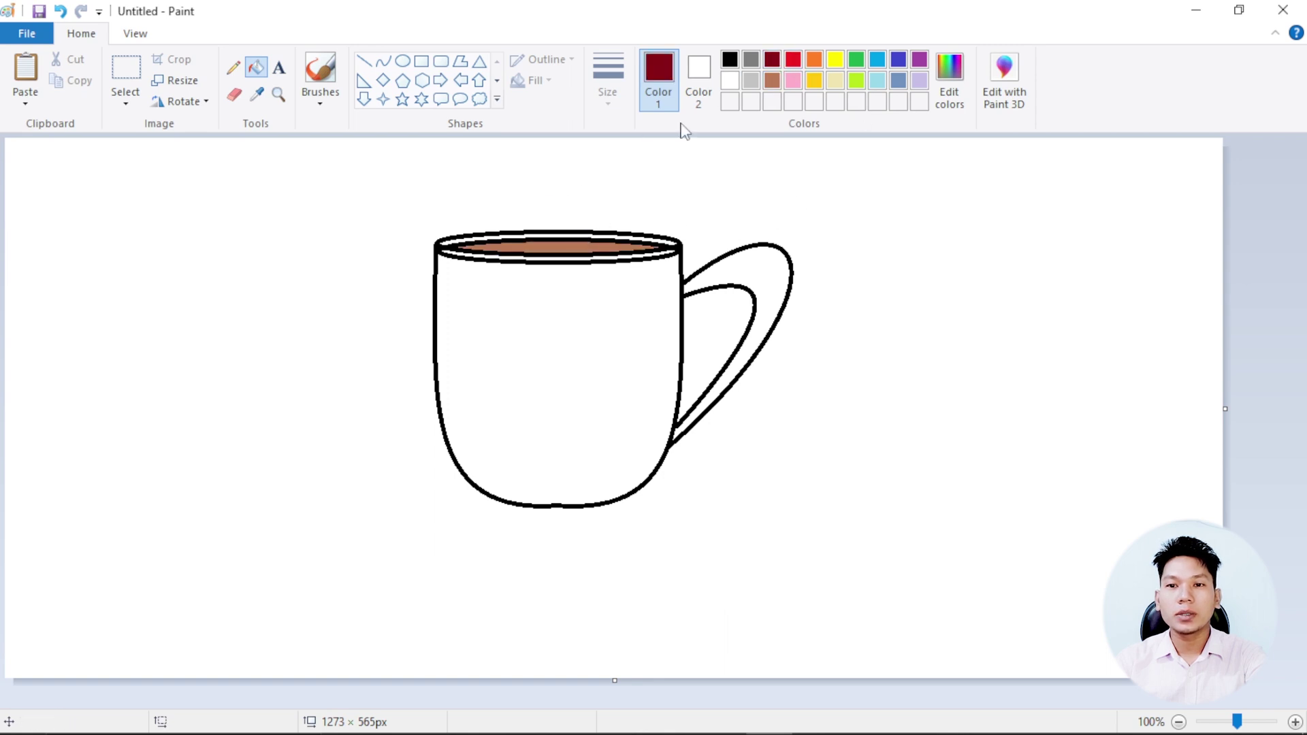
{"action": "left_click", "coordinate": [575, 236]}
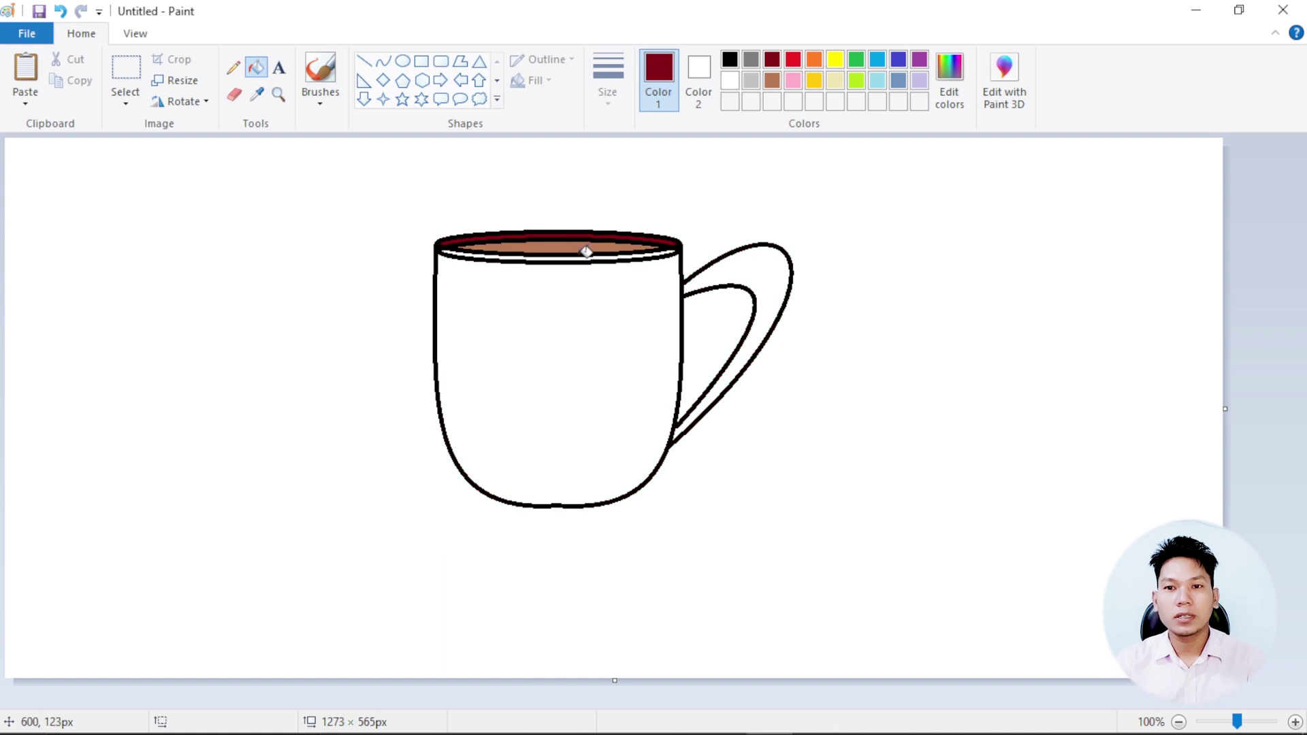
{"action": "left_click", "coordinate": [562, 256]}
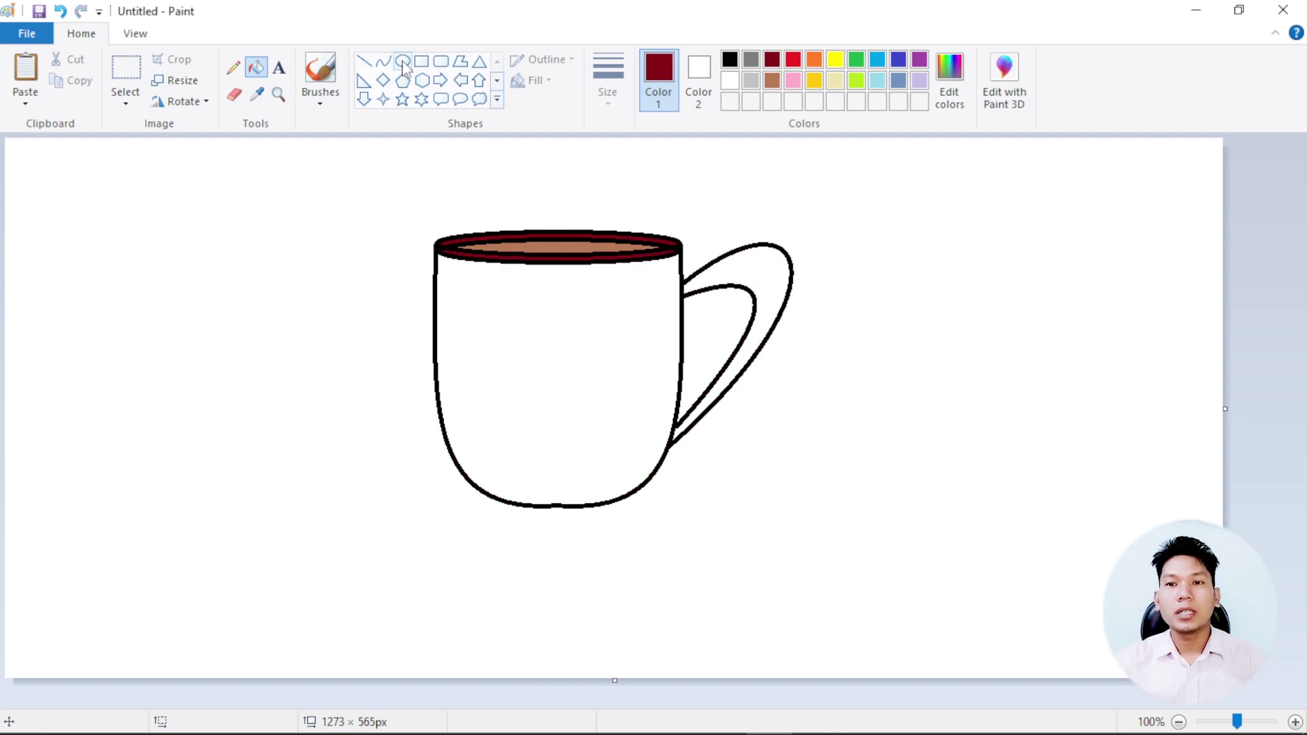
Step: Draw a flat black ellipse of about 379 × 35 px as the saucer and centre it across the cup's base
{"action": "left_click", "coordinate": [729, 60]}
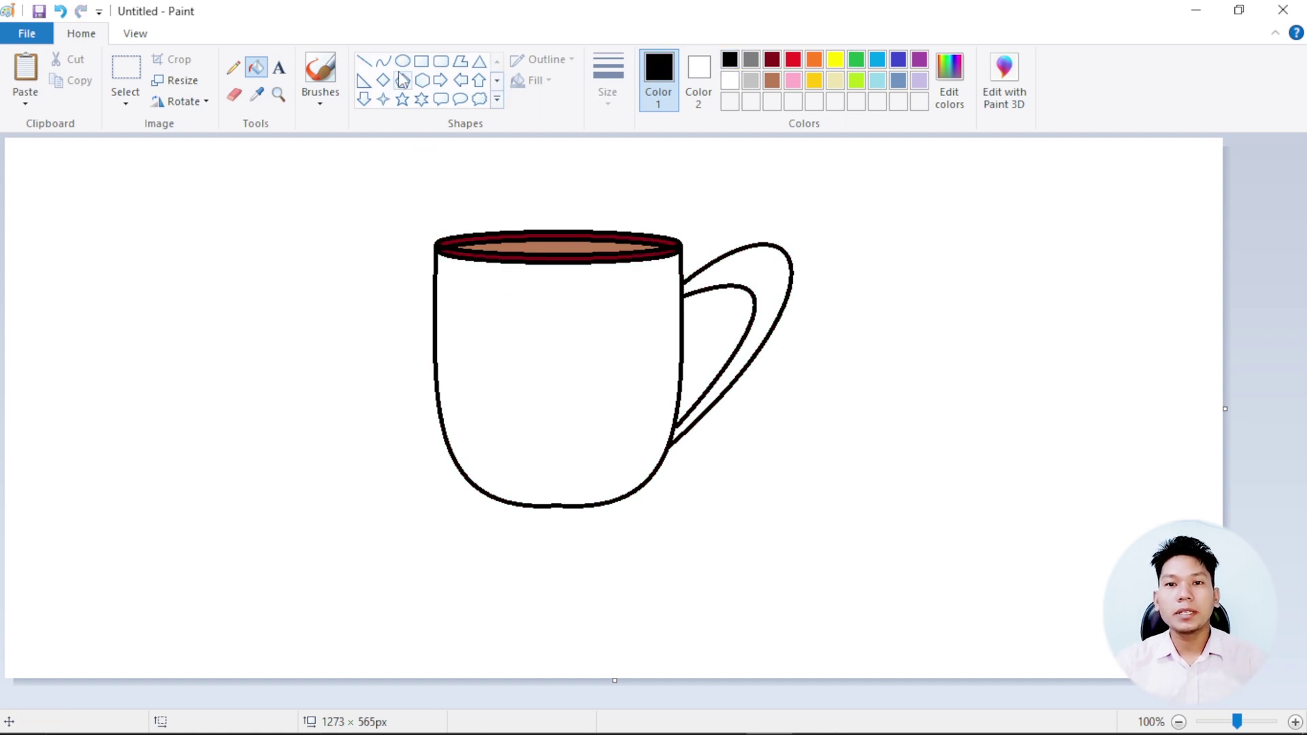
{"action": "left_click", "coordinate": [398, 65]}
{"action": "left_click_drag", "start_coordinate": [432, 505], "coordinate": [790, 534]}
{"action": "left_click_drag", "start_coordinate": [653, 511], "coordinate": [599, 503]}
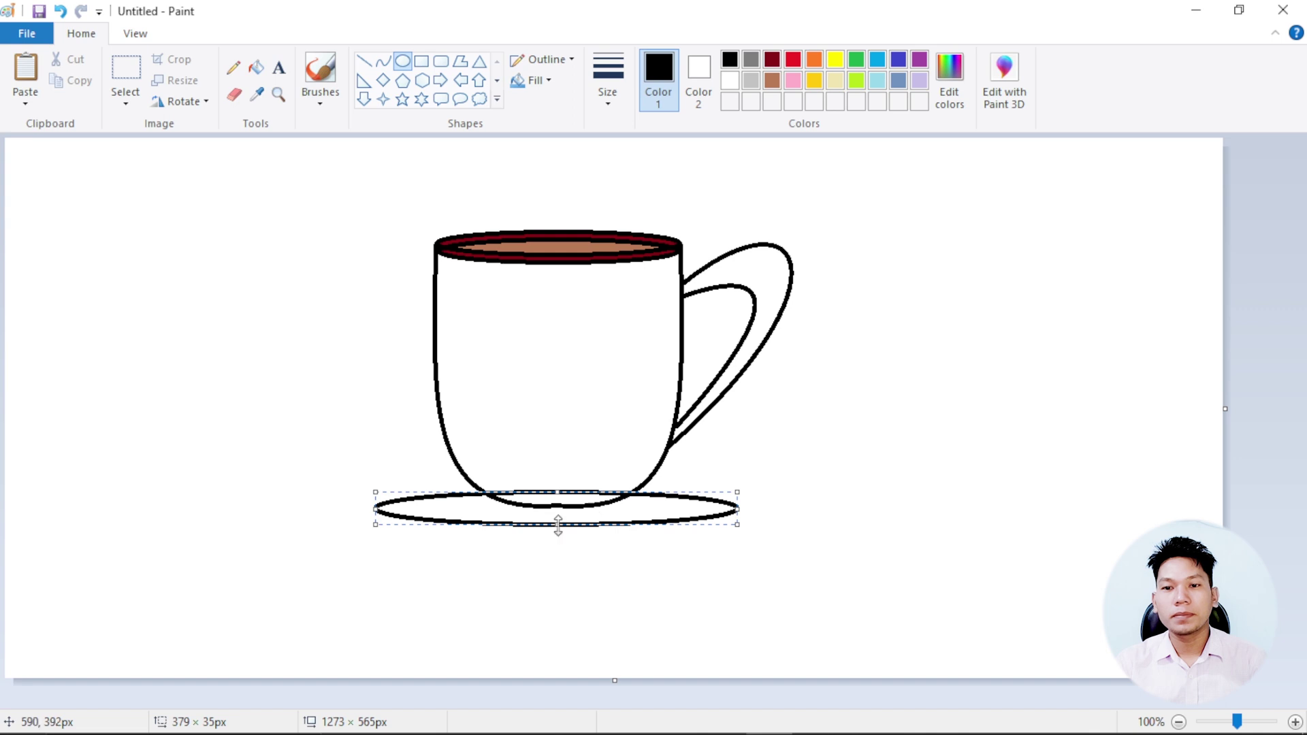
{"action": "left_click", "coordinate": [562, 598]}
Step: Draw a small black ellipse of about 103 × 15 px at the centre of the cup's bottom as its foot
{"action": "scroll", "coordinate": [584, 535], "scroll_direction": "up", "scroll_amount": 1}
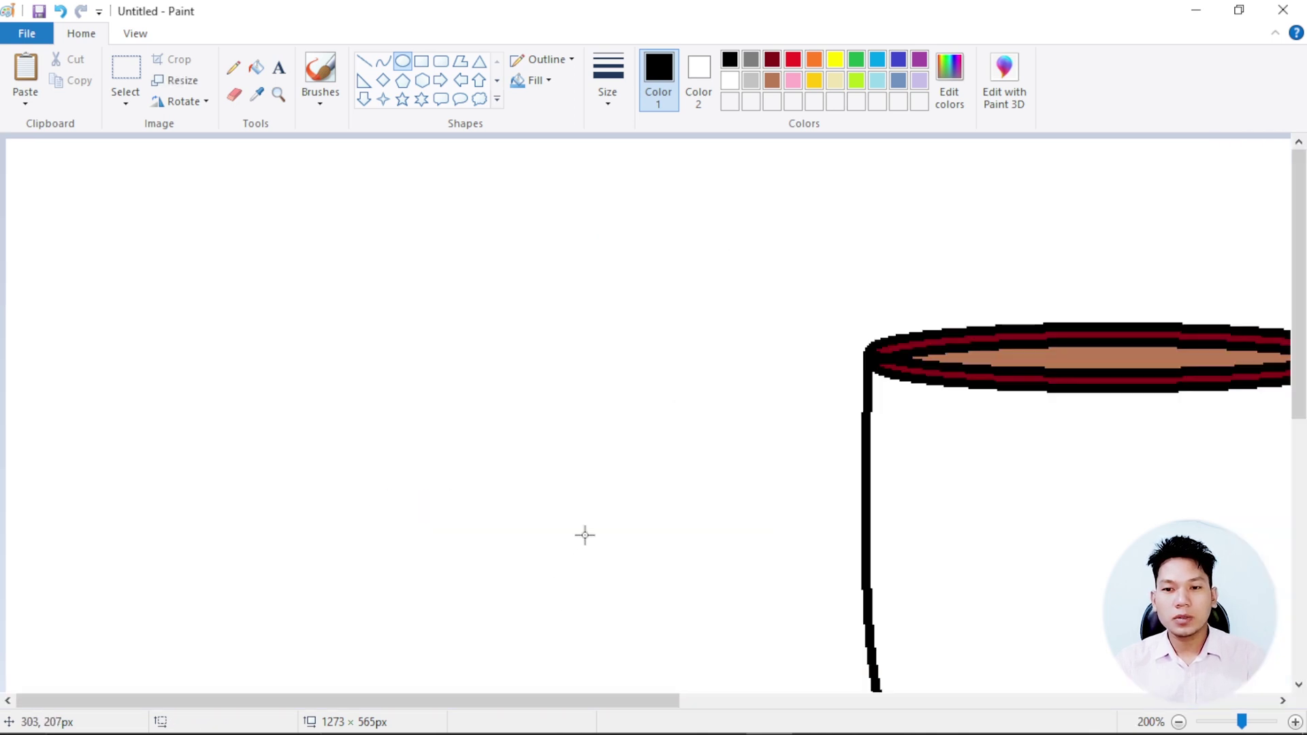
{"action": "scroll", "coordinate": [583, 534], "scroll_direction": "down", "scroll_amount": 4}
{"action": "left_click_drag", "start_coordinate": [548, 701], "coordinate": [856, 701]}
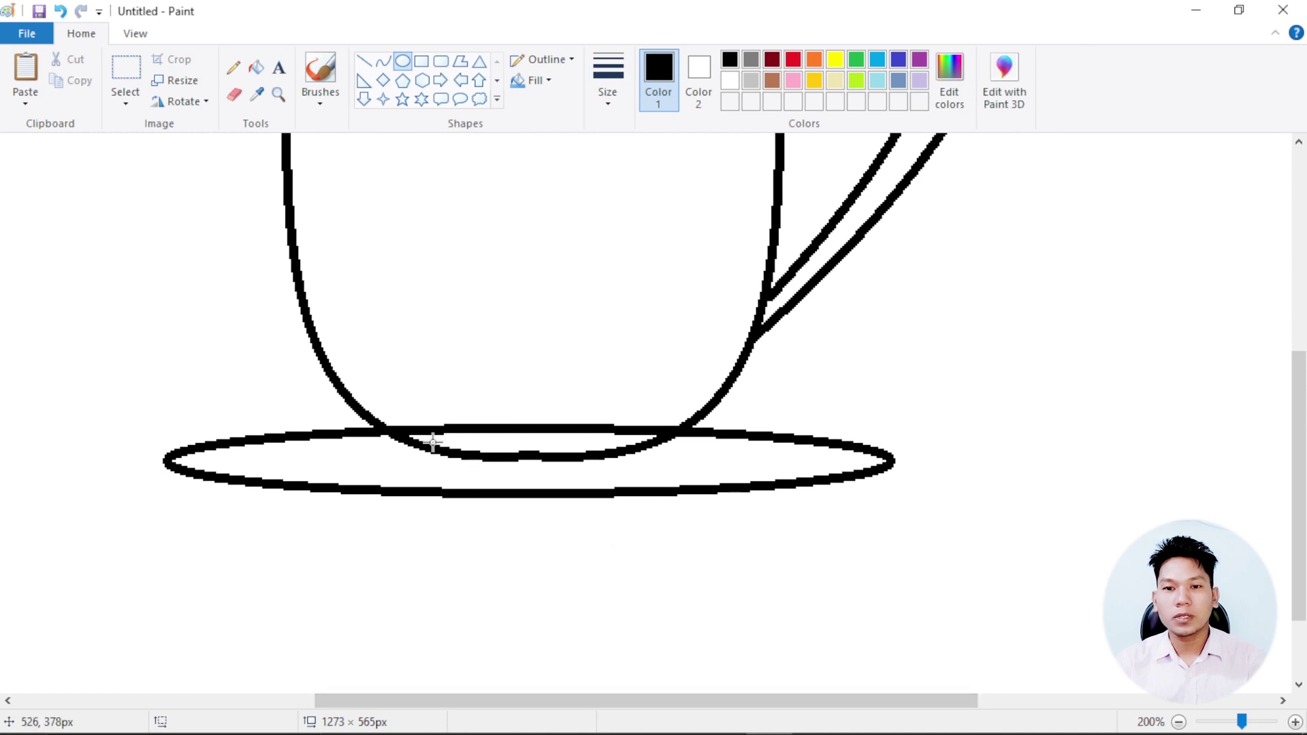
{"action": "left_click_drag", "start_coordinate": [433, 442], "coordinate": [627, 469]}
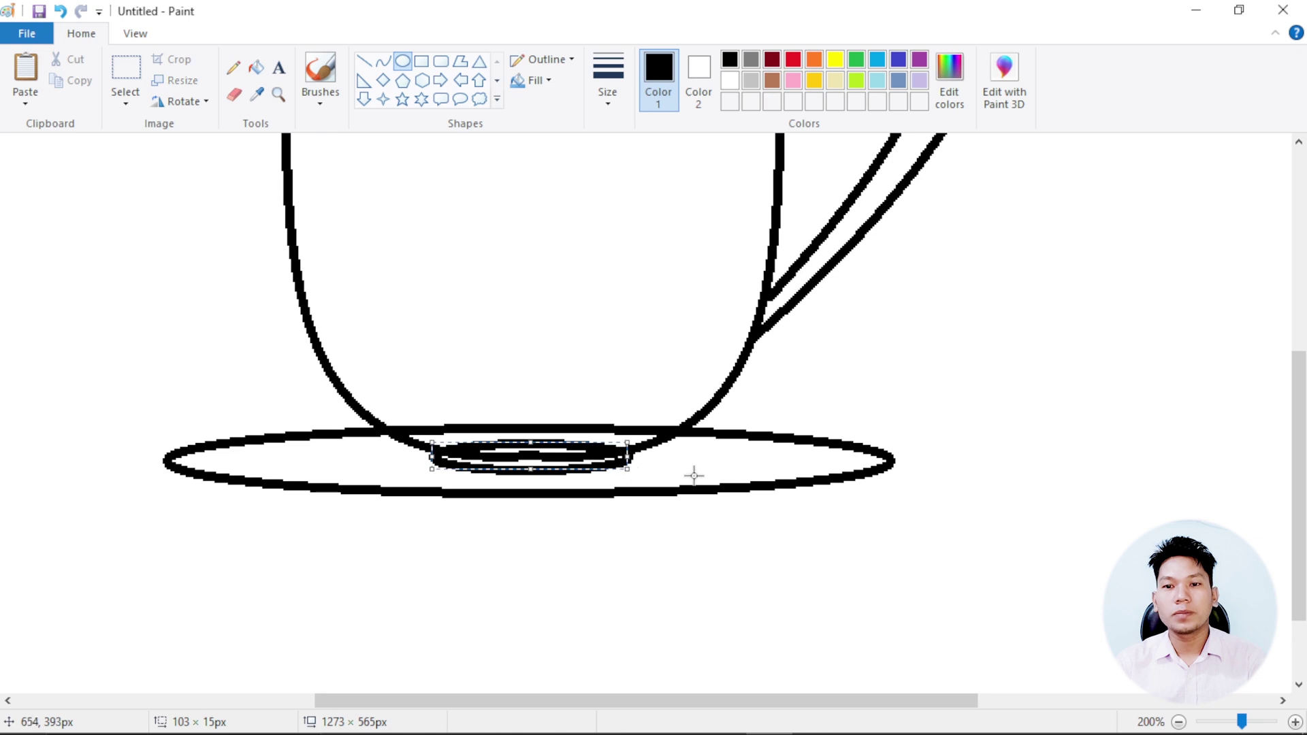
{"action": "left_click", "coordinate": [740, 478]}
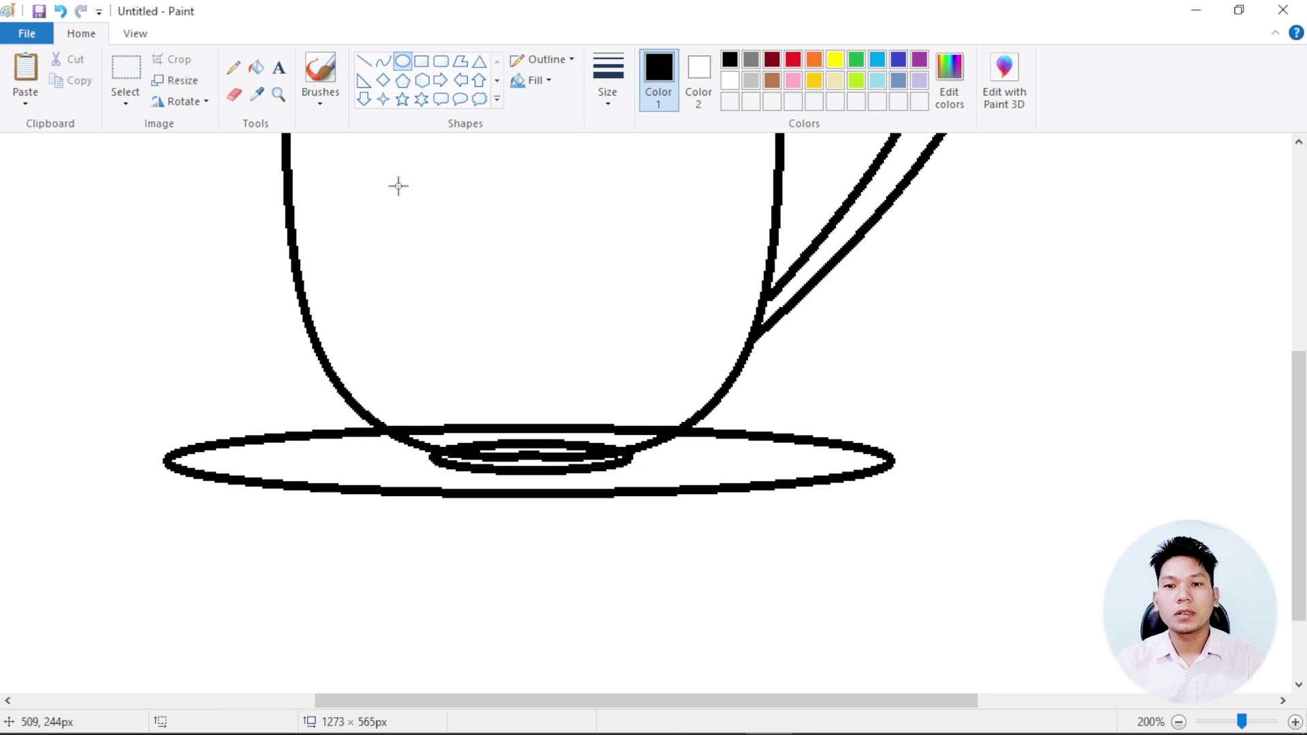
Step: Erase the saucer's upper line and the top of the foot ellipse where they cross the inside of the cup
{"action": "left_click", "coordinate": [234, 95]}
{"action": "scroll", "coordinate": [501, 435], "scroll_direction": "up", "scroll_amount": 2}
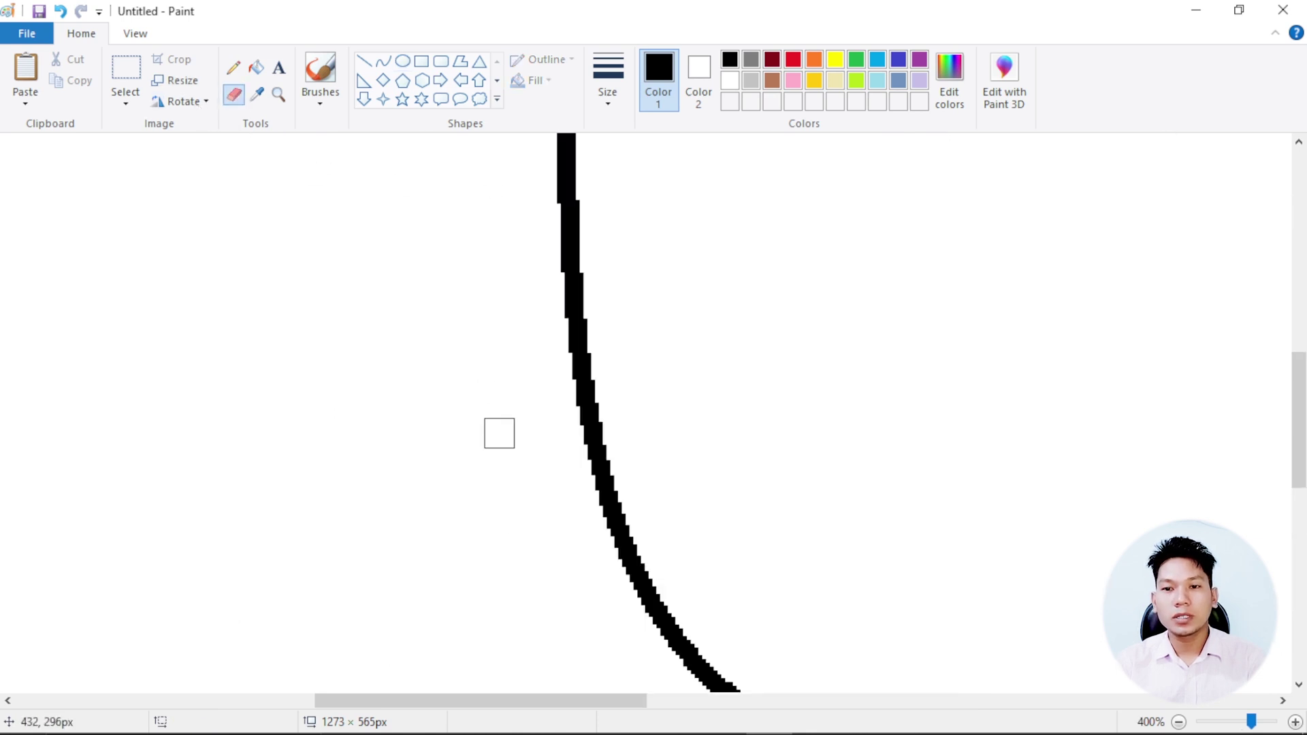
{"action": "scroll", "coordinate": [489, 470], "scroll_direction": "down", "scroll_amount": 3}
{"action": "left_click_drag", "start_coordinate": [509, 707], "coordinate": [679, 708]}
{"action": "mouse_move", "coordinate": [163, 284]}
{"action": "left_mouse_down"}
{"action": "mouse_move", "coordinate": [200, 295]}
{"action": "mouse_move", "coordinate": [155, 284]}
{"action": "mouse_move", "coordinate": [228, 310]}
{"action": "mouse_move", "coordinate": [579, 315]}
{"action": "mouse_move", "coordinate": [648, 310]}
{"action": "mouse_move", "coordinate": [694, 284]}
{"action": "mouse_move", "coordinate": [645, 299]}
{"action": "mouse_move", "coordinate": [539, 288]}
{"action": "left_mouse_up"}
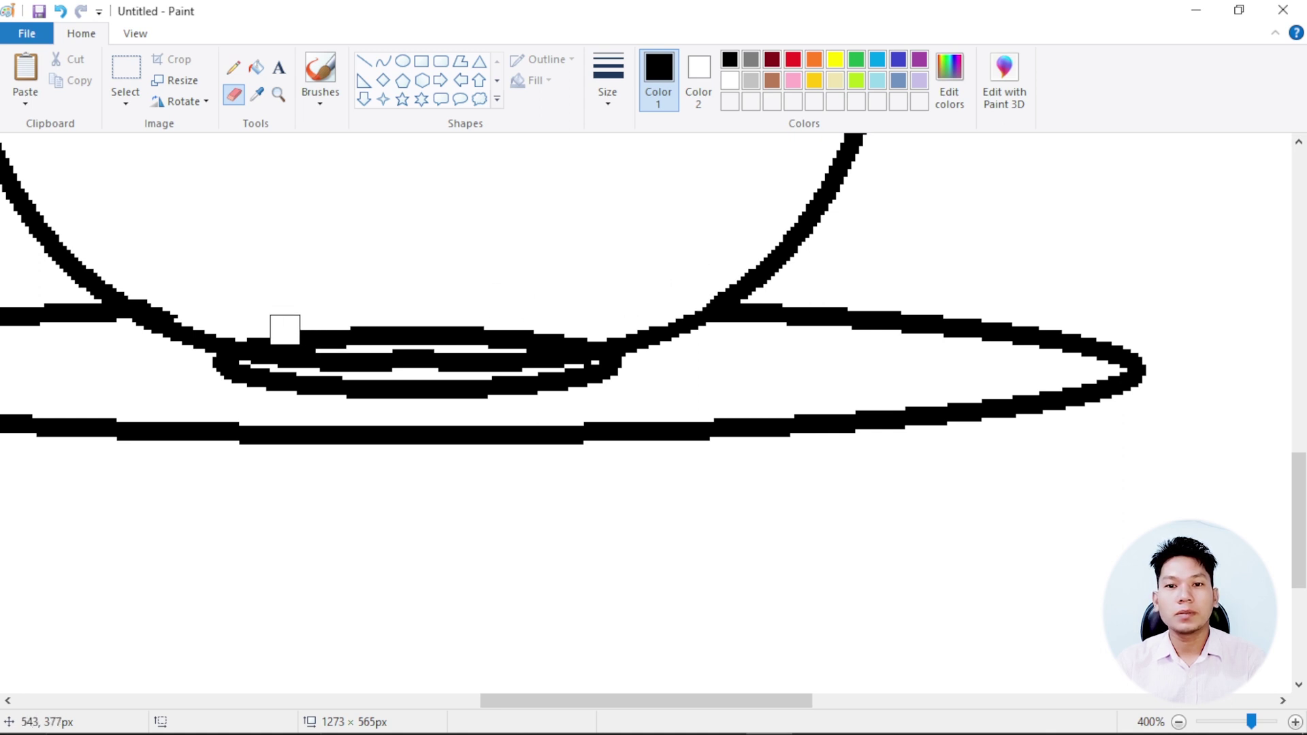
{"action": "left_click_drag", "start_coordinate": [291, 320], "coordinate": [572, 337]}
{"action": "scroll", "coordinate": [560, 400], "scroll_direction": "down", "scroll_amount": 2}
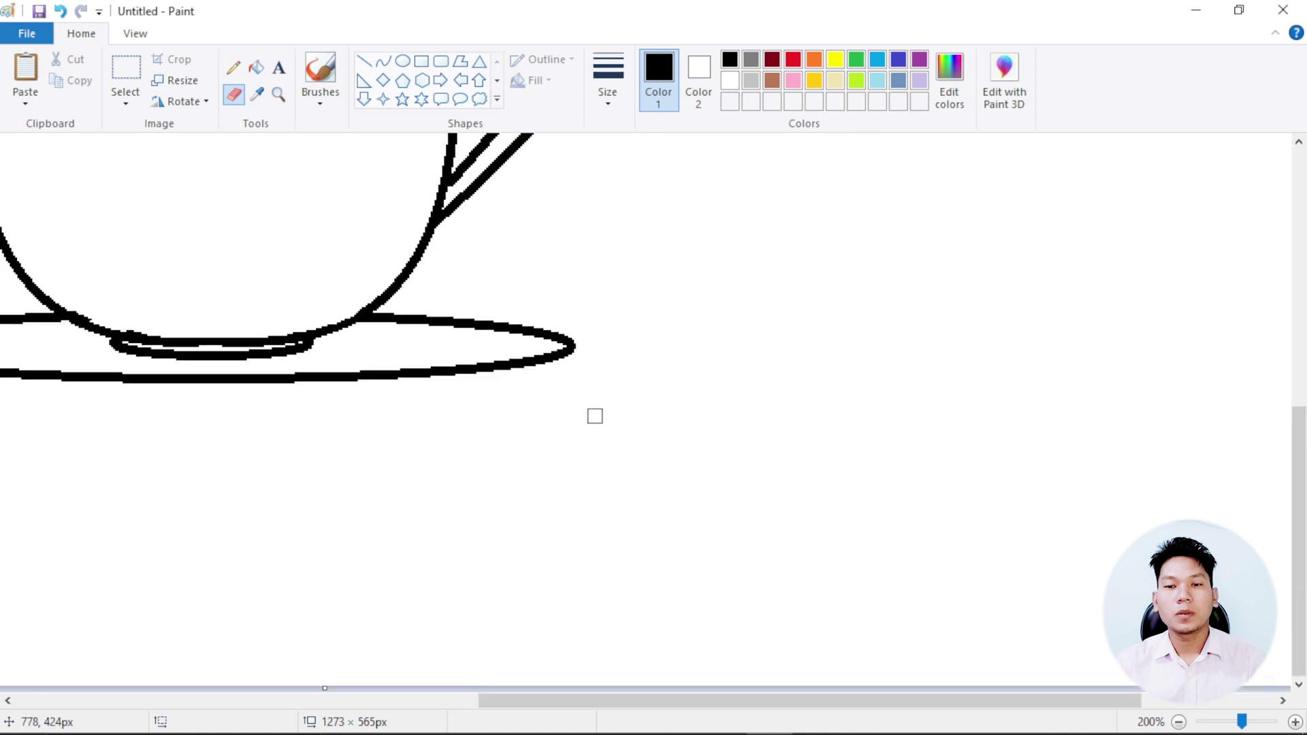
Step: Fill the cup's body and handle with a custom light pink of RGB 255, 191, 213
{"action": "scroll", "coordinate": [594, 416], "scroll_direction": "down", "scroll_amount": 1}
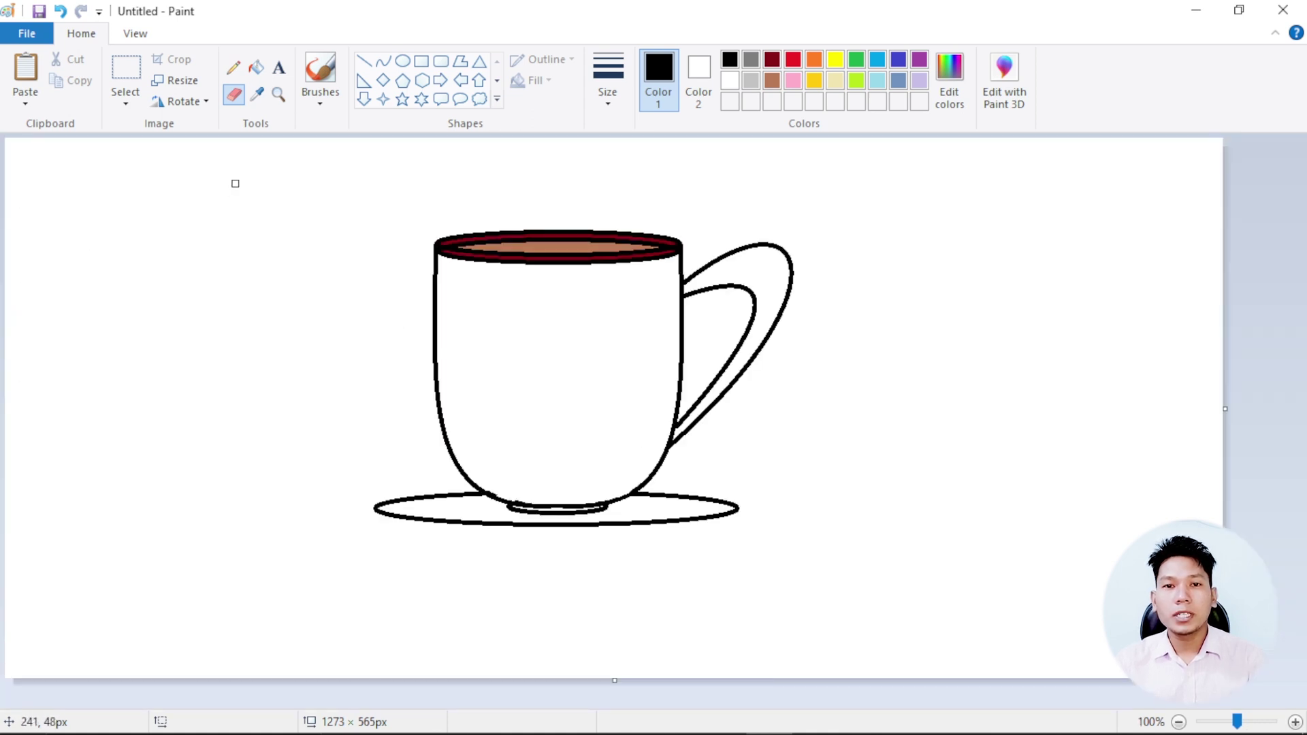
{"action": "left_click", "coordinate": [256, 67]}
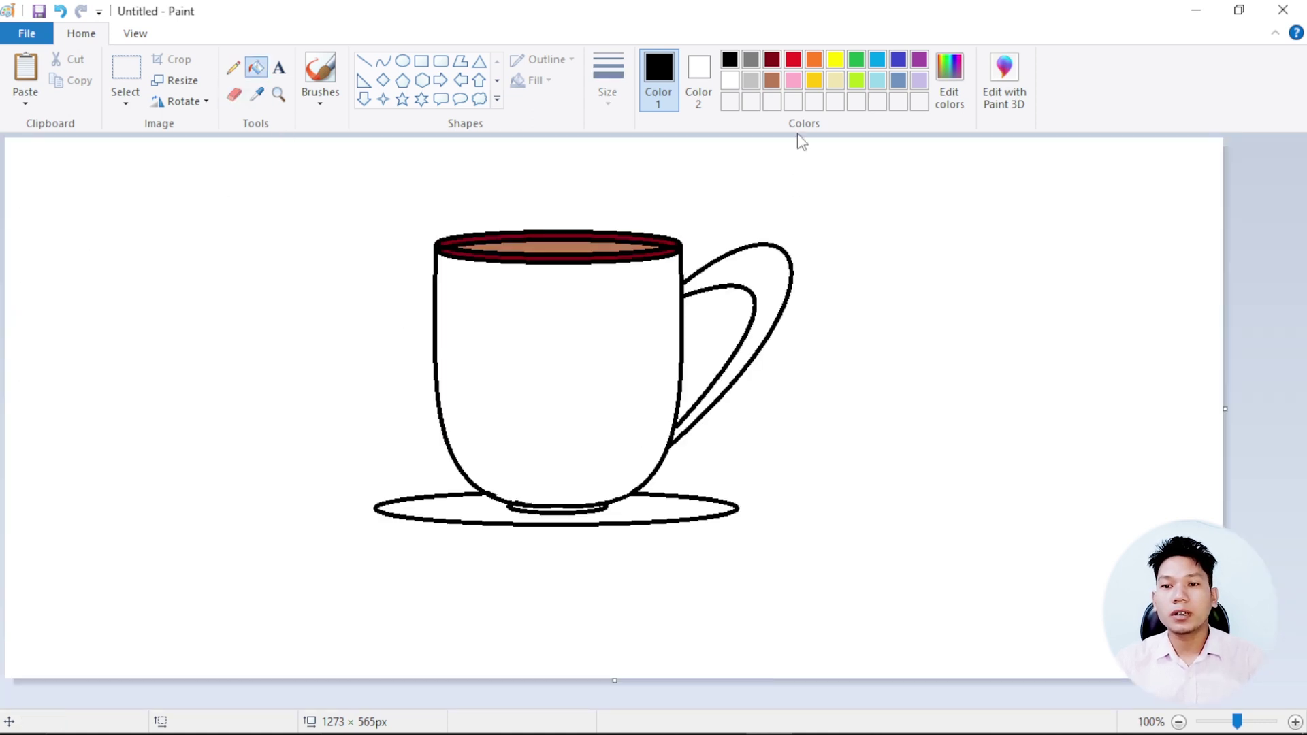
{"action": "left_click", "coordinate": [793, 81]}
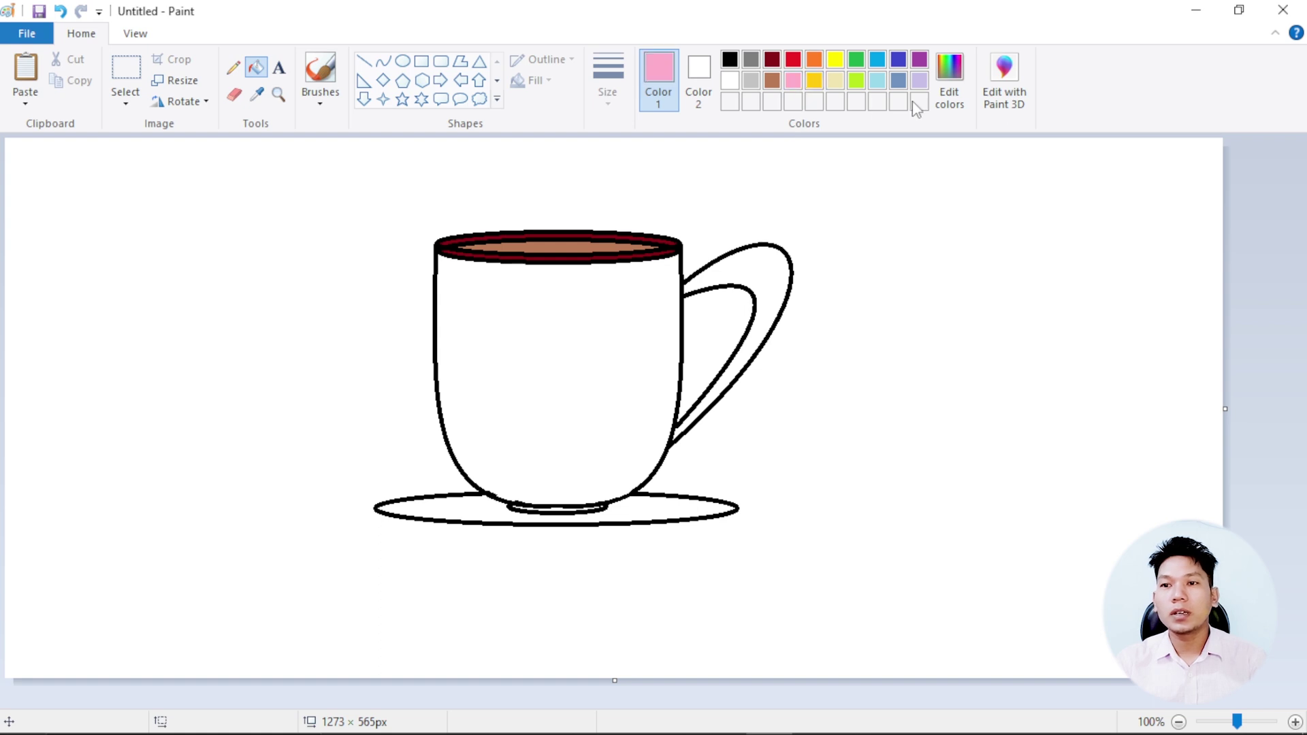
{"action": "left_click", "coordinate": [939, 90]}
{"action": "left_click_drag", "start_coordinate": [863, 279], "coordinate": [862, 273]}
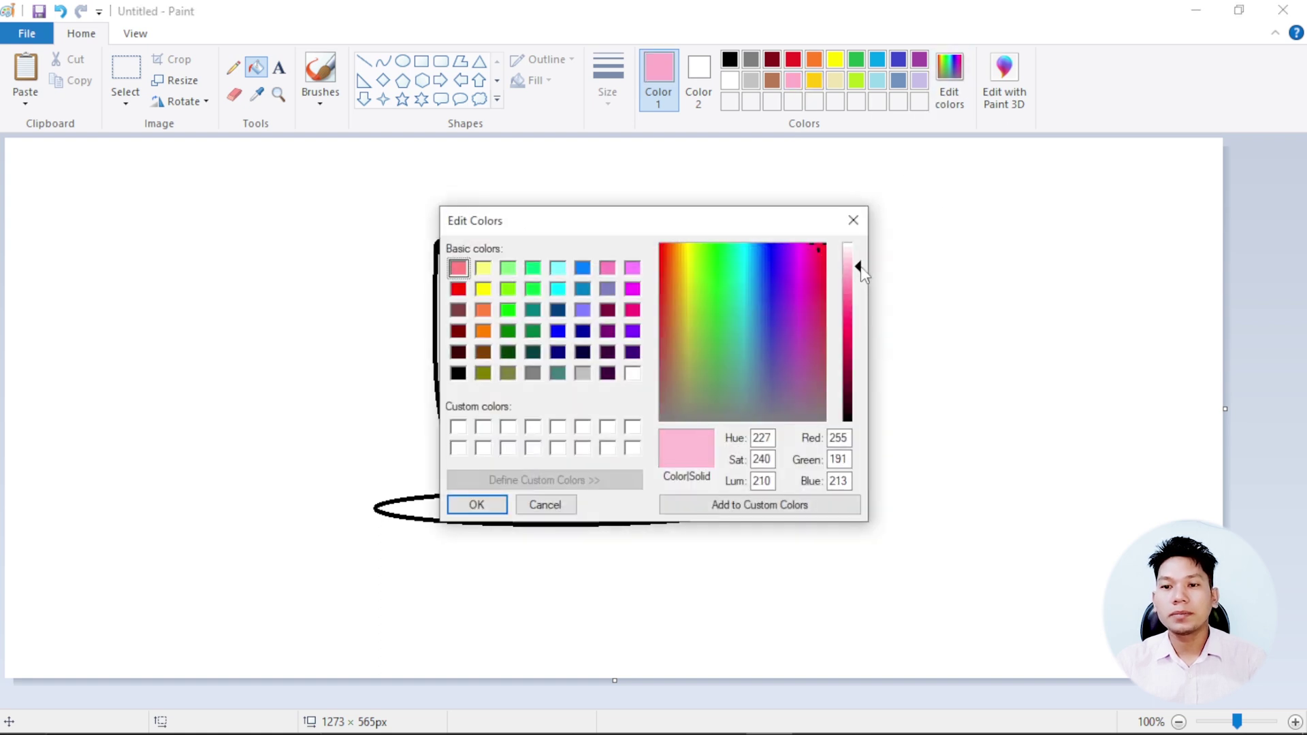
{"action": "left_click", "coordinate": [477, 504]}
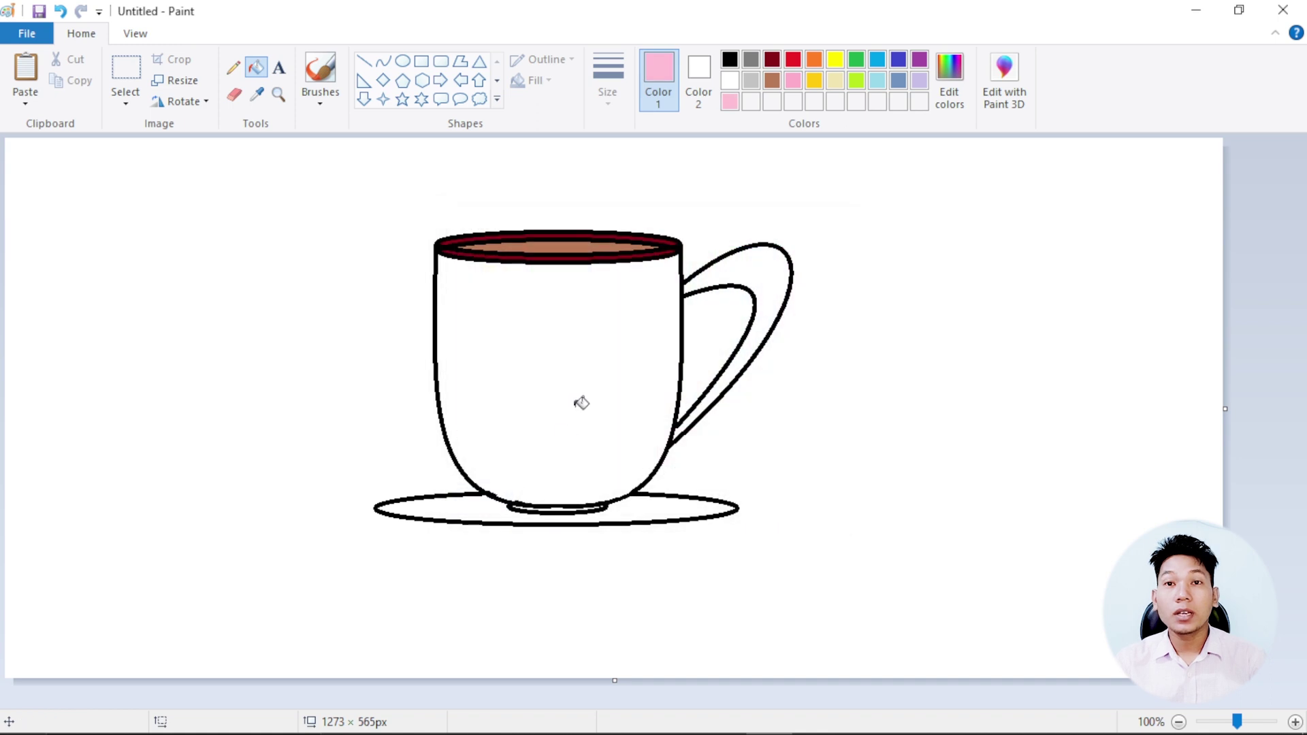
{"action": "left_click", "coordinate": [575, 384]}
{"action": "left_click", "coordinate": [746, 278]}
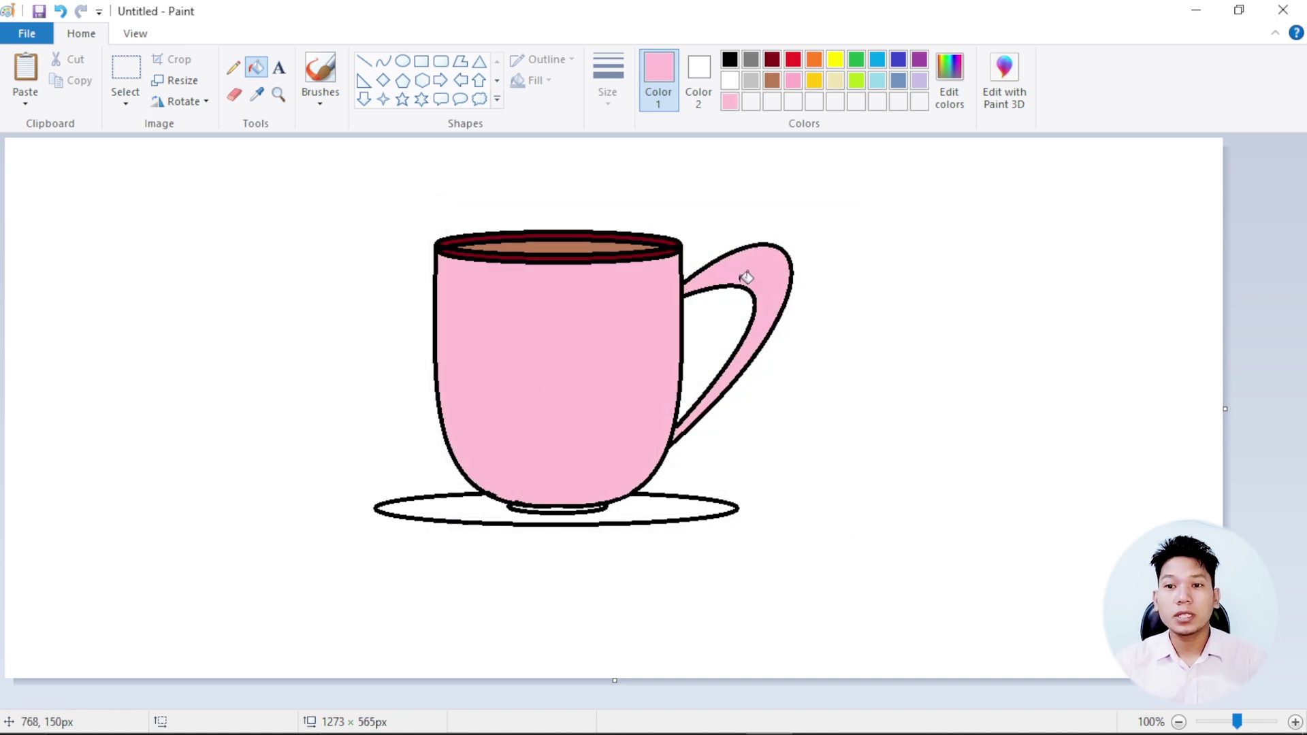
Step: Fill the saucer with dark gray and the inside of the small foot ellipse under the cup with black
{"action": "left_click", "coordinate": [750, 60]}
{"action": "left_click", "coordinate": [645, 511]}
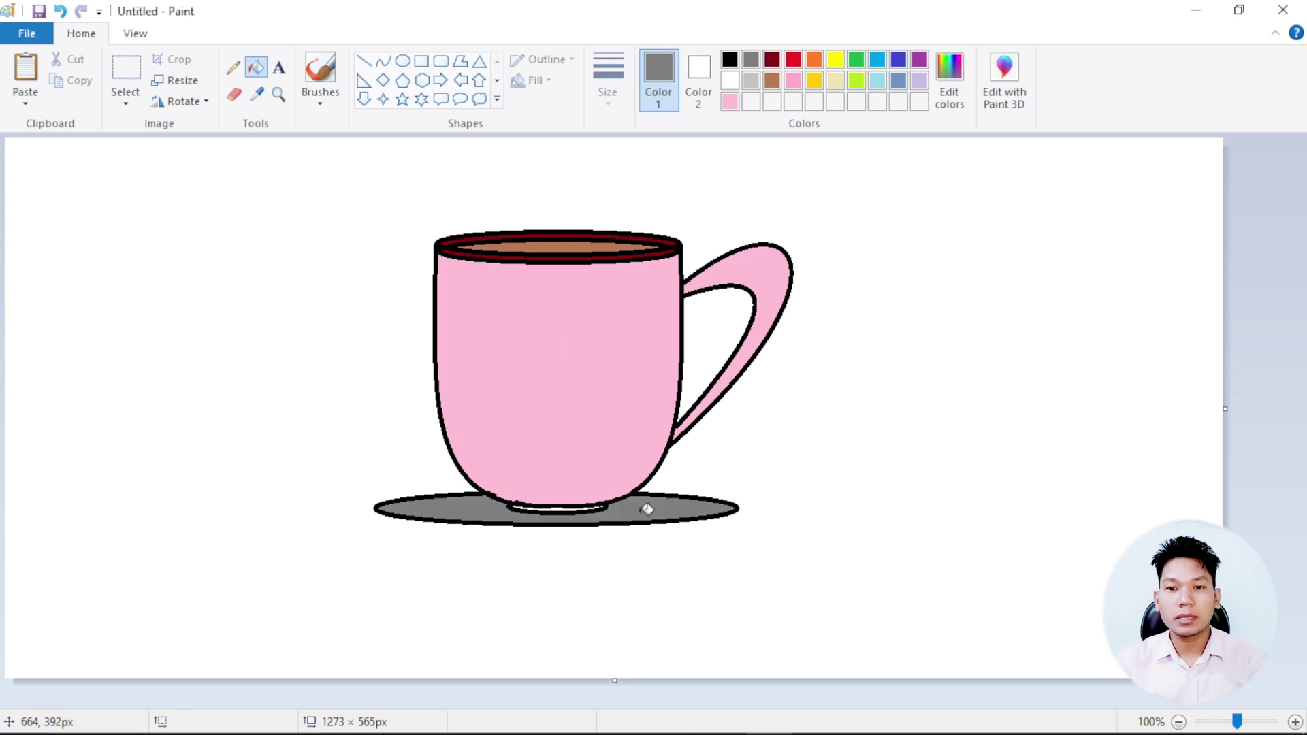
{"action": "left_click", "coordinate": [729, 60]}
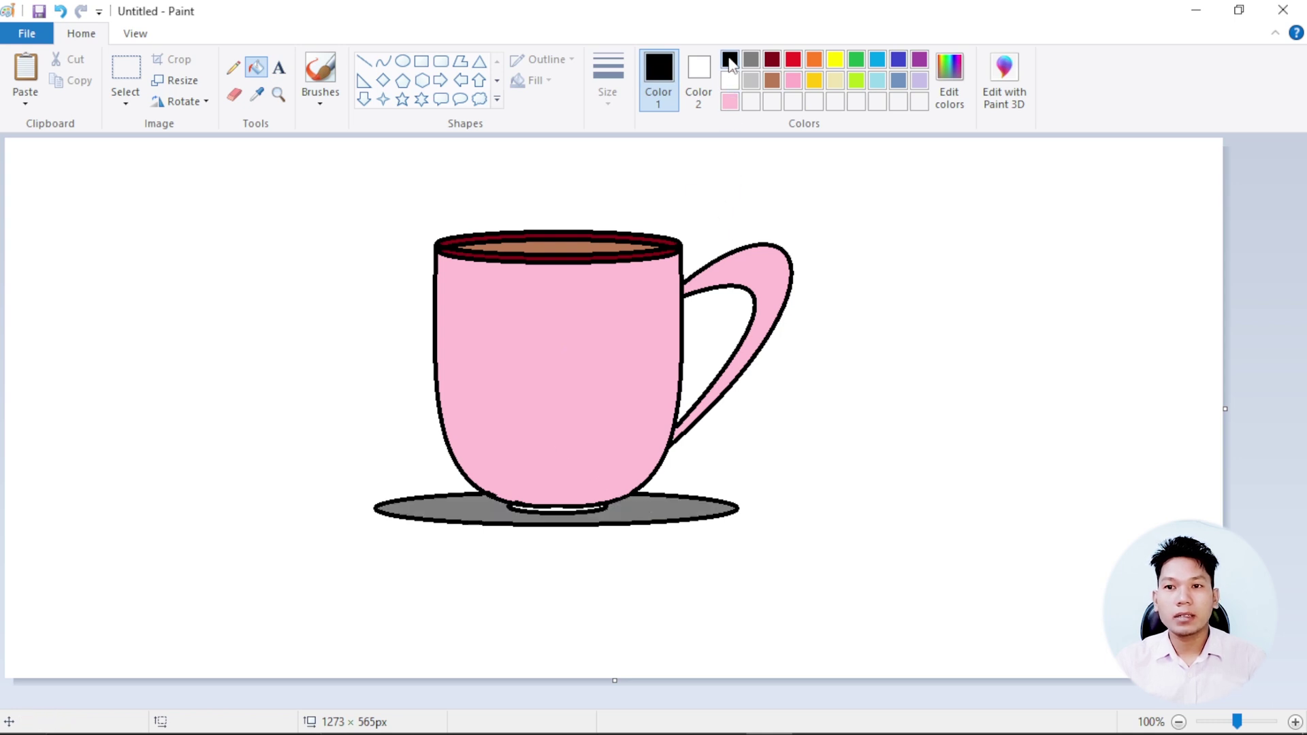
{"action": "scroll", "coordinate": [569, 545], "scroll_direction": "up", "scroll_amount": 2}
{"action": "scroll", "coordinate": [568, 545], "scroll_direction": "down", "scroll_amount": 8}
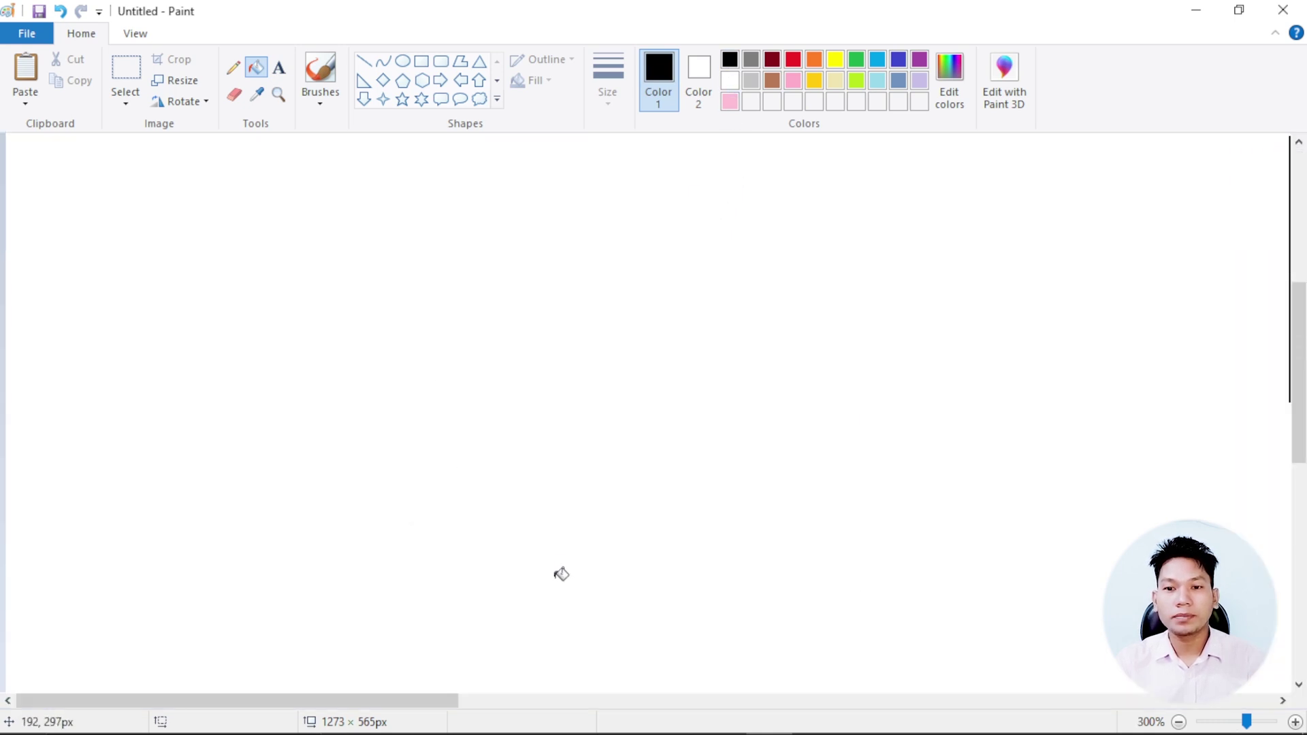
{"action": "left_click_drag", "start_coordinate": [448, 696], "coordinate": [859, 677]}
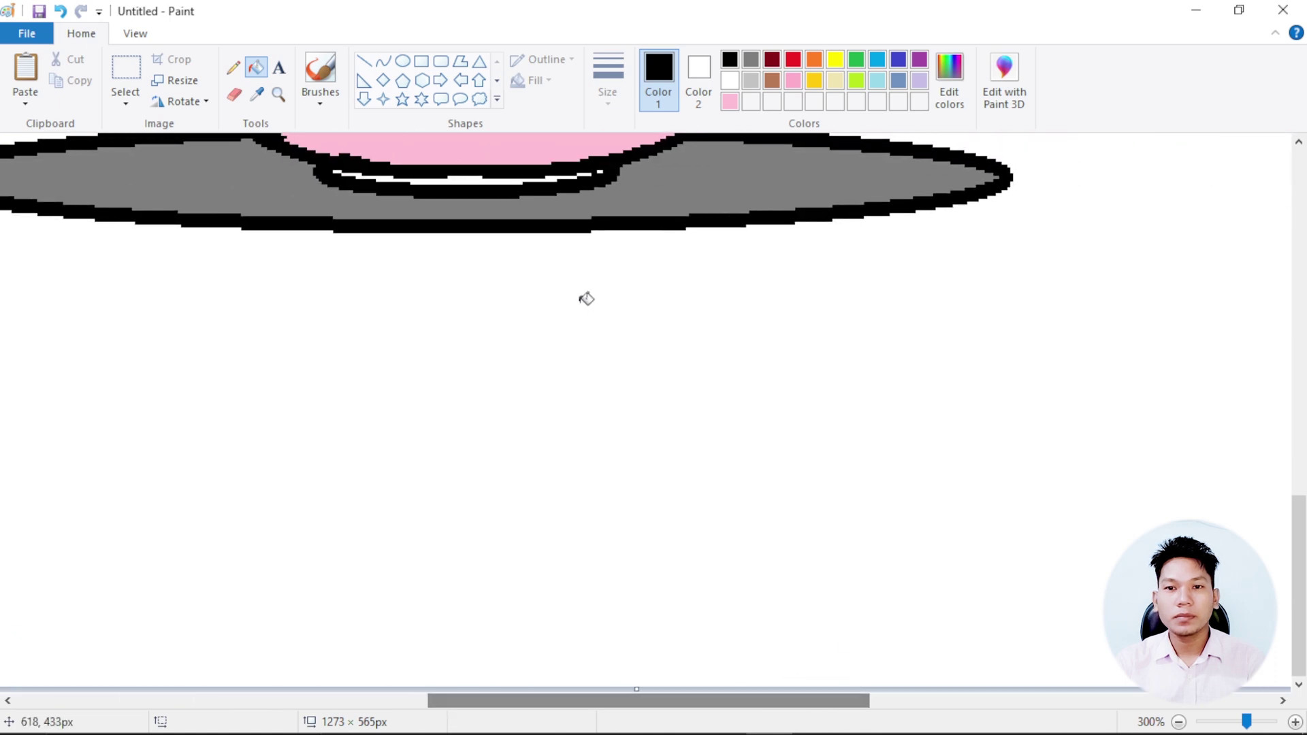
{"action": "left_click", "coordinate": [475, 172]}
{"action": "scroll", "coordinate": [645, 463], "scroll_direction": "down", "scroll_amount": 2}
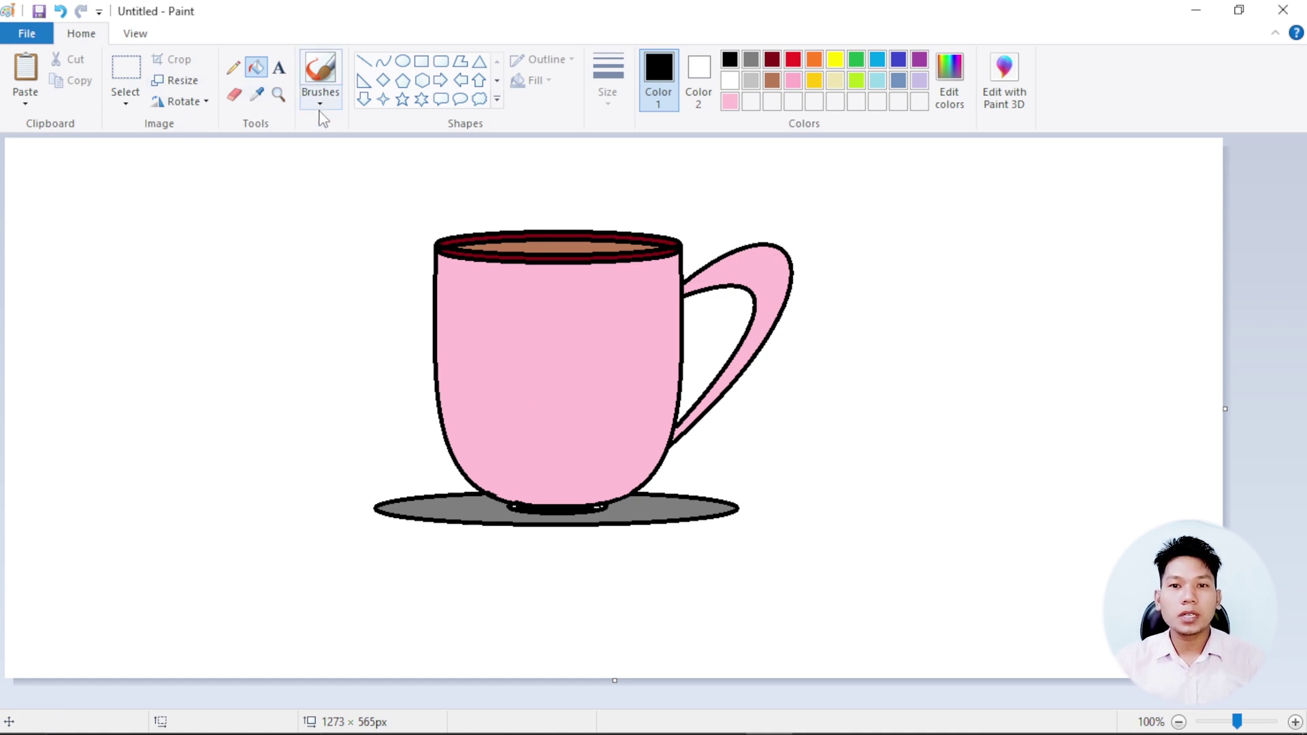
Step: Choose the five-point star shape and define a custom deeper pink of RGB 255, 157, 191 for its outline
{"action": "left_click", "coordinate": [402, 100]}
{"action": "left_click", "coordinate": [730, 101]}
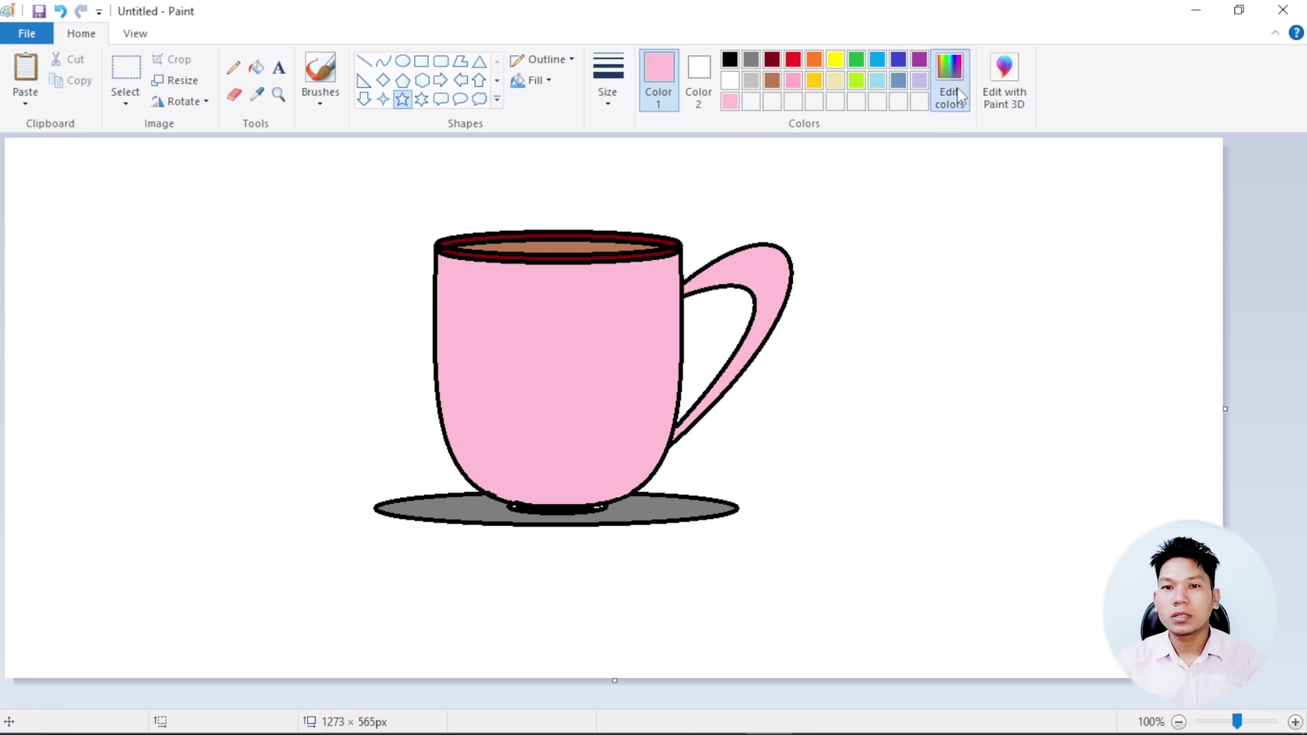
{"action": "left_click", "coordinate": [952, 87]}
{"action": "left_click", "coordinate": [848, 279]}
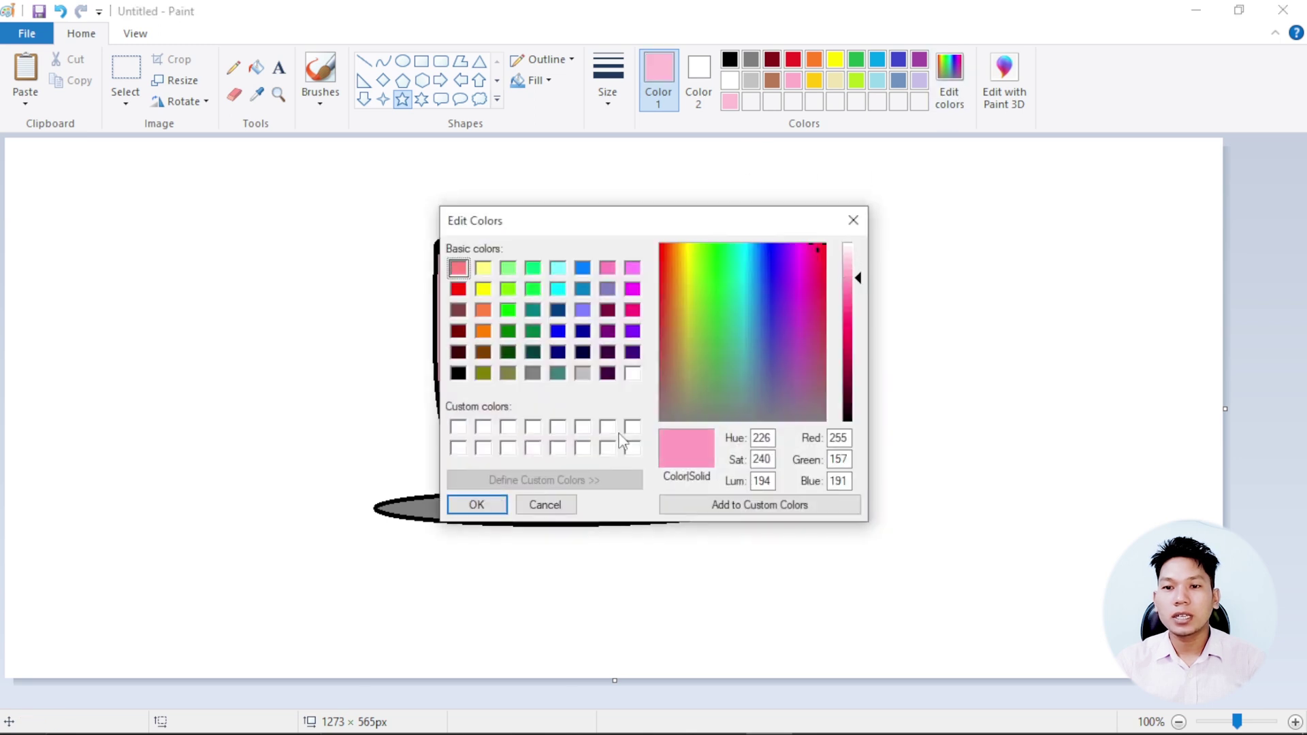
{"action": "left_click", "coordinate": [505, 507]}
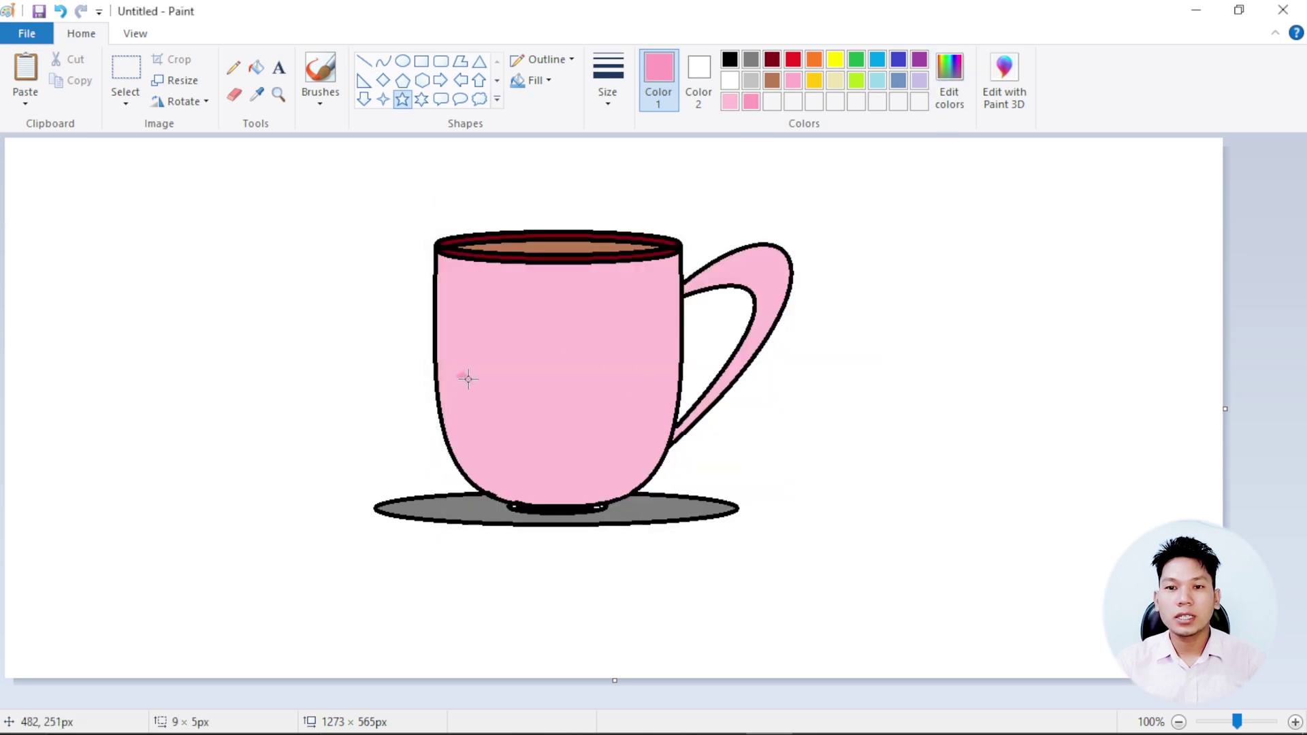
{"action": "mouse_move", "coordinate": [468, 379]}
{"action": "left_mouse_down"}
{"action": "mouse_move", "coordinate": [488, 400]}
{"action": "mouse_move", "coordinate": [513, 381]}
{"action": "mouse_move", "coordinate": [537, 408]}
{"action": "mouse_move", "coordinate": [578, 374]}
{"action": "mouse_move", "coordinate": [592, 397]}
{"action": "left_mouse_up"}
{"action": "key", "text": "ctrl+z"}
{"action": "key", "text": "ctrl+z"}
{"action": "key", "text": "ctrl+z"}
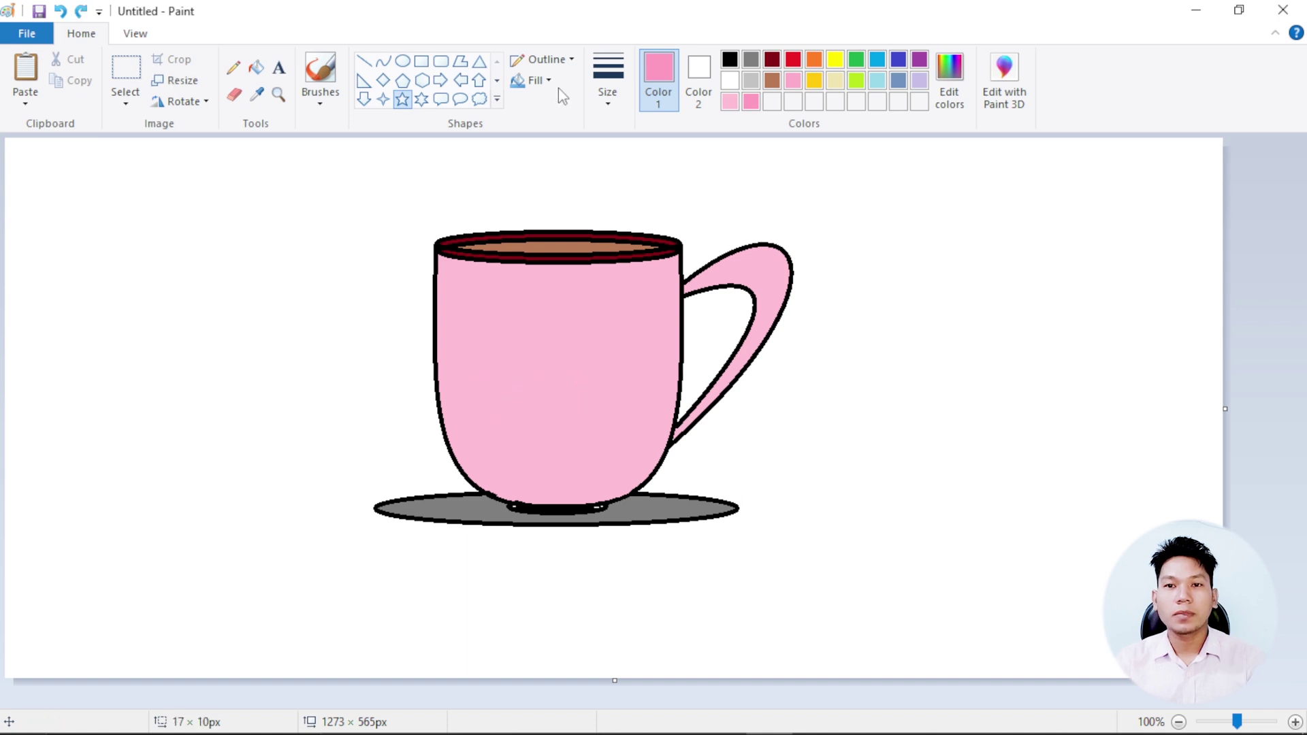
Step: Scatter small pink five-point stars of varying sizes with a thinner outline all over the cup's body
{"action": "left_click", "coordinate": [609, 99]}
{"action": "left_click", "coordinate": [633, 172]}
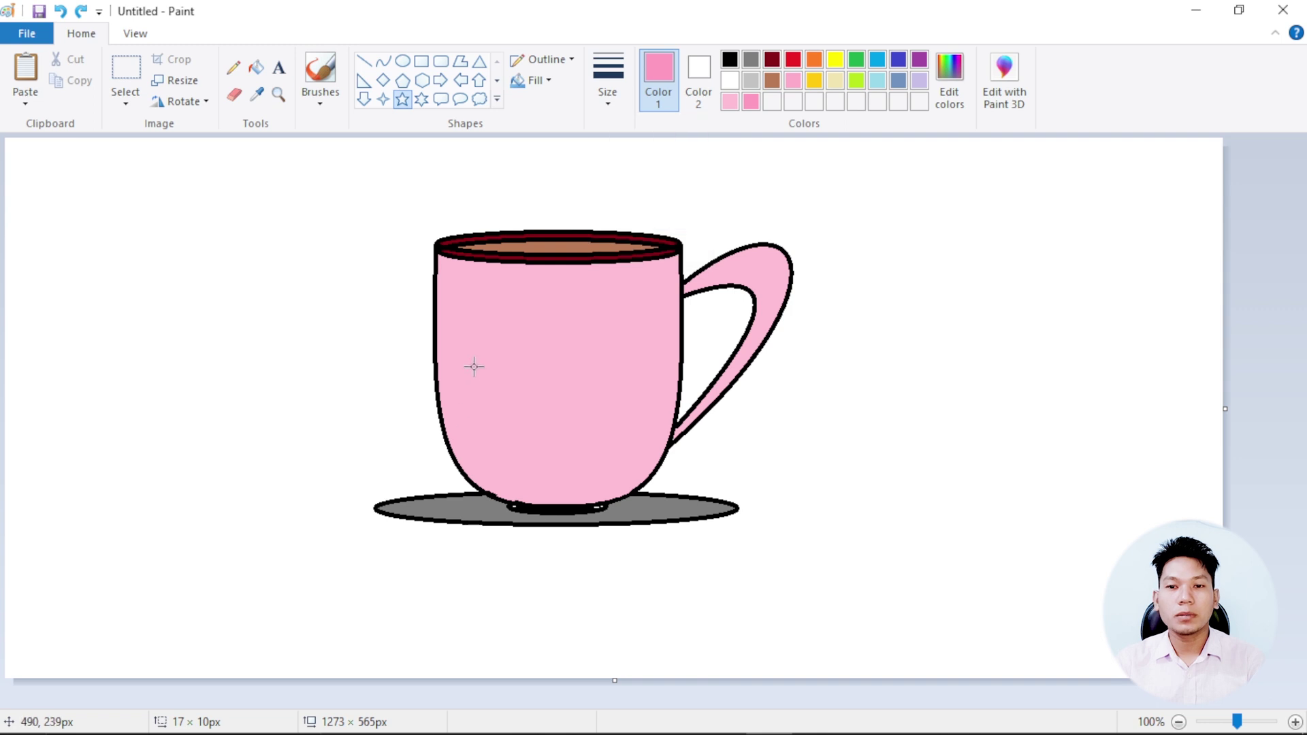
{"action": "left_click_drag", "start_coordinate": [472, 365], "coordinate": [491, 383]}
{"action": "left_click_drag", "start_coordinate": [488, 402], "coordinate": [509, 426]}
{"action": "mouse_move", "coordinate": [524, 406]}
{"action": "left_mouse_down"}
{"action": "mouse_move", "coordinate": [545, 415]}
{"action": "mouse_move", "coordinate": [583, 386]}
{"action": "mouse_move", "coordinate": [599, 435]}
{"action": "mouse_move", "coordinate": [570, 463]}
{"action": "left_mouse_up"}
{"action": "left_click_drag", "start_coordinate": [608, 366], "coordinate": [636, 394]}
{"action": "left_click_drag", "start_coordinate": [617, 329], "coordinate": [635, 344]}
{"action": "left_click_drag", "start_coordinate": [554, 328], "coordinate": [574, 343]}
{"action": "left_click_drag", "start_coordinate": [542, 382], "coordinate": [526, 354]}
{"action": "mouse_move", "coordinate": [495, 293]}
{"action": "left_mouse_down"}
{"action": "mouse_move", "coordinate": [521, 308]}
{"action": "mouse_move", "coordinate": [483, 321]}
{"action": "mouse_move", "coordinate": [636, 297]}
{"action": "left_mouse_up"}
{"action": "left_click_drag", "start_coordinate": [551, 476], "coordinate": [564, 487]}
{"action": "left_click", "coordinate": [779, 440]}
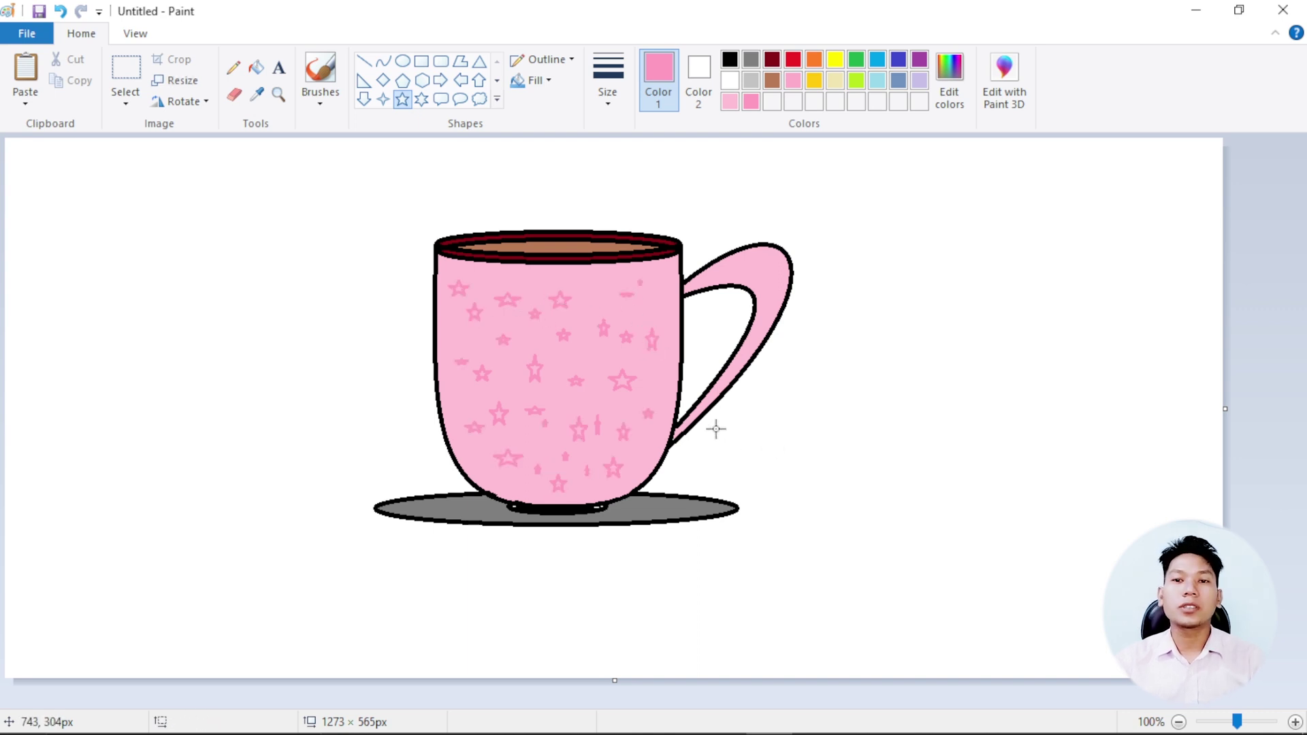
Step: Select the whole cup with its saucer and move it to the left side of the canvas
{"action": "left_click", "coordinate": [117, 73]}
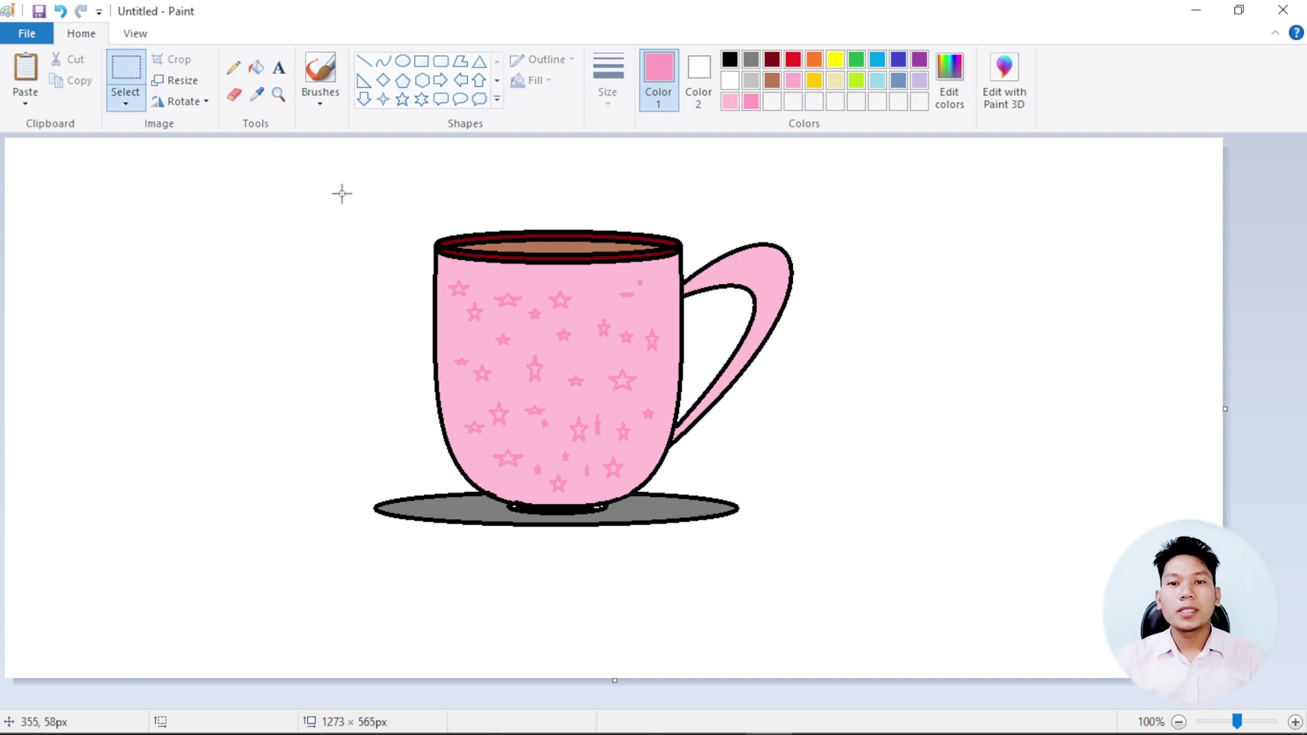
{"action": "left_click_drag", "start_coordinate": [320, 188], "coordinate": [656, 442]}
{"action": "left_click_drag", "start_coordinate": [815, 558], "coordinate": [814, 557]}
{"action": "left_click_drag", "start_coordinate": [693, 408], "coordinate": [353, 386]}
{"action": "left_click", "coordinate": [679, 387]}
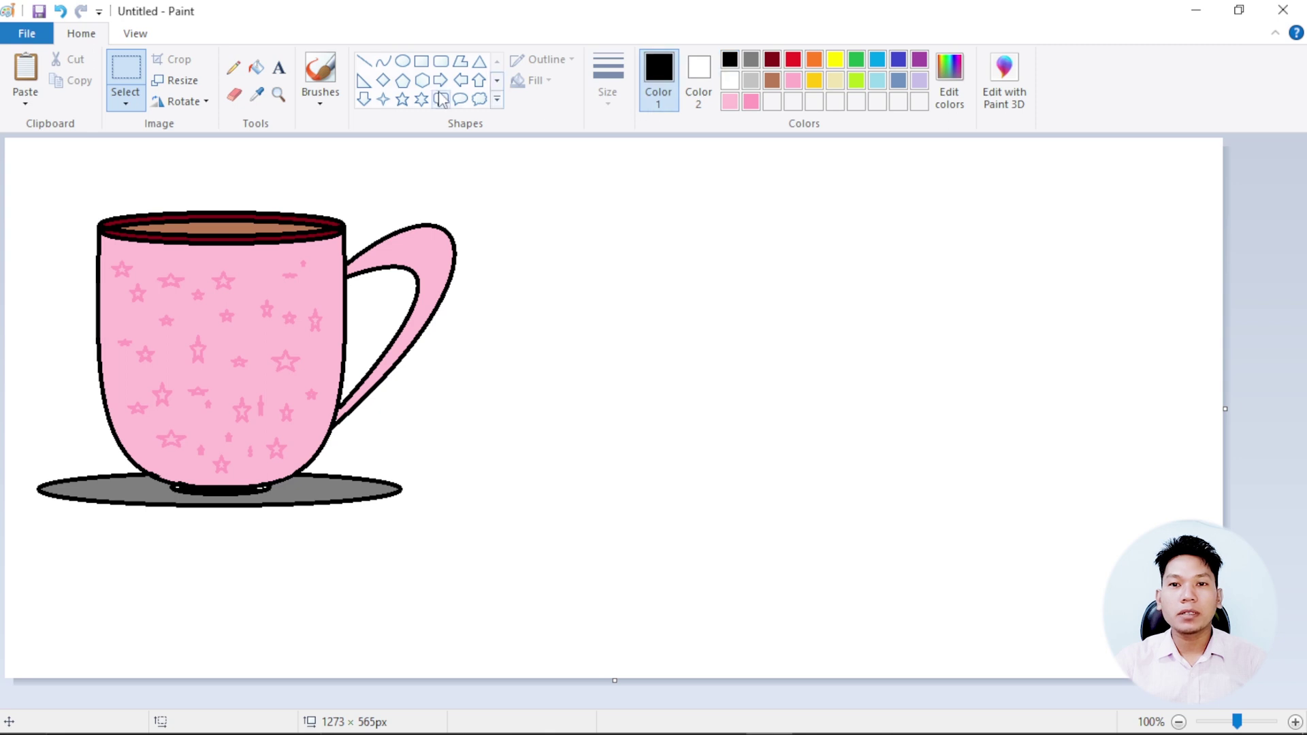
Step: Draw a tall, thick black vertical line as a flagpole in the empty area beside the cup
{"action": "left_click", "coordinate": [364, 61]}
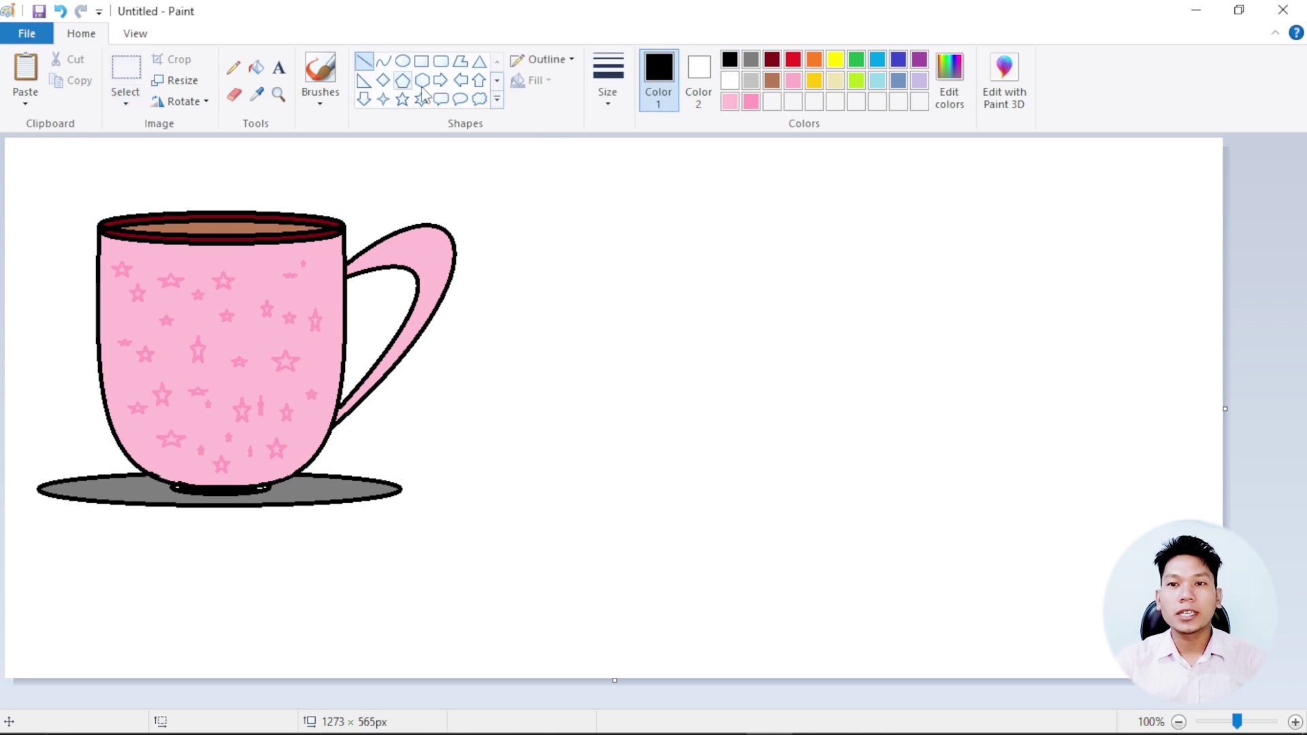
{"action": "left_click", "coordinate": [607, 80]}
{"action": "left_click", "coordinate": [640, 220]}
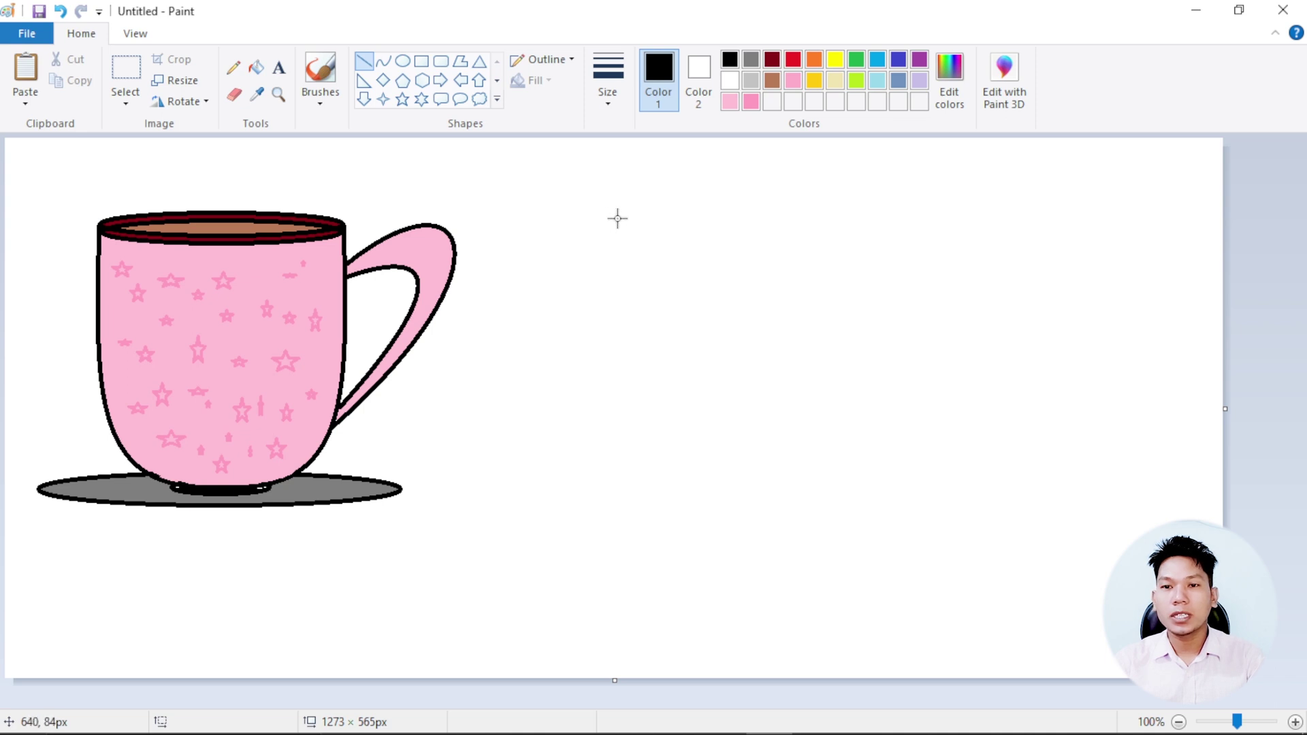
{"action": "mouse_move", "coordinate": [615, 211]}
{"action": "left_mouse_down"}
{"action": "mouse_move", "coordinate": [644, 394]}
{"action": "mouse_move", "coordinate": [639, 487]}
{"action": "left_mouse_up"}
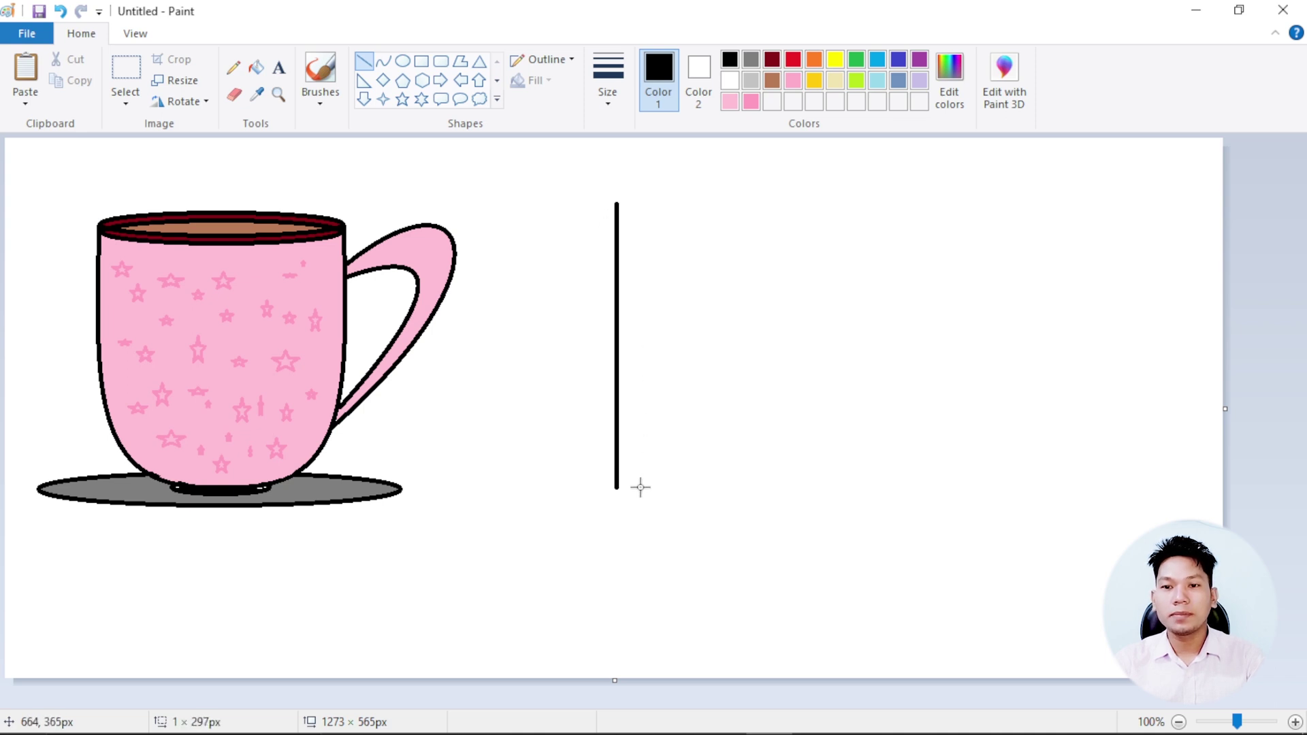
Step: Draw the flag's top edge from the pole's tip as an S-shaped curve spanning about 185 × 103 px
{"action": "left_click", "coordinate": [383, 61]}
{"action": "left_click_drag", "start_coordinate": [616, 202], "coordinate": [793, 301]}
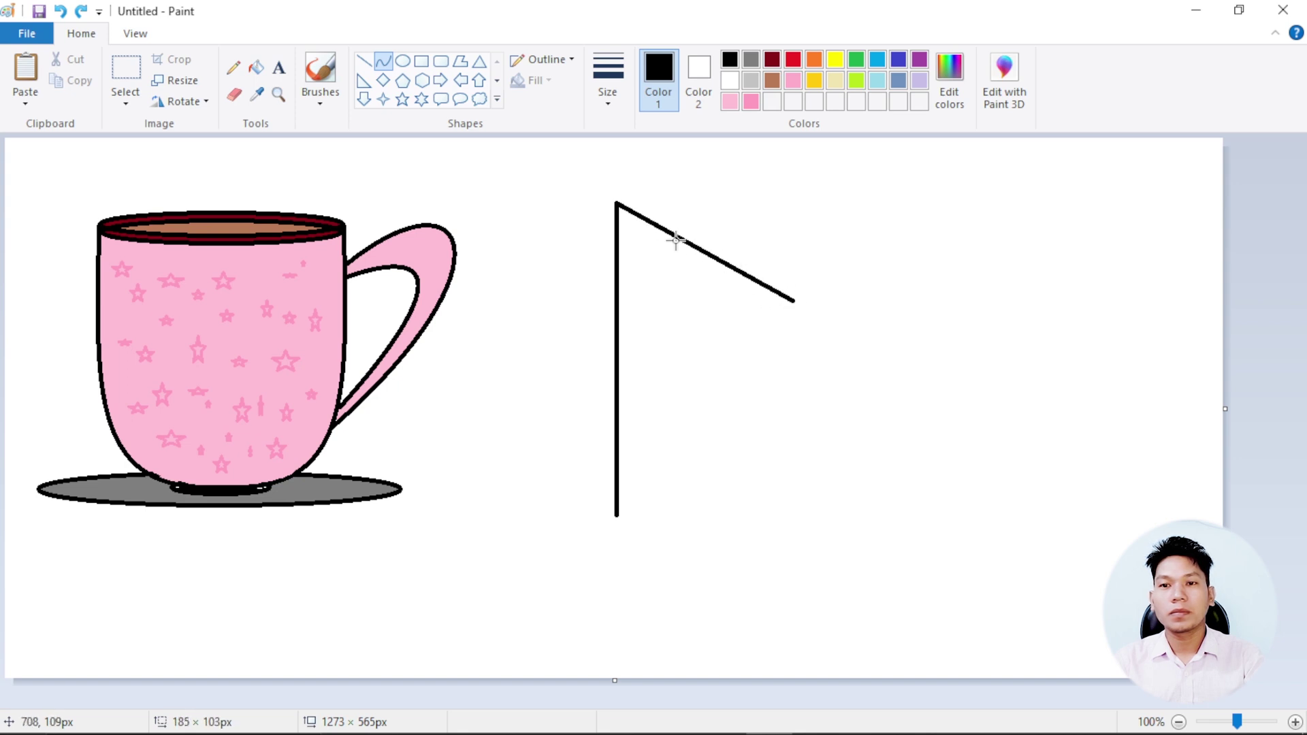
{"action": "left_click_drag", "start_coordinate": [675, 239], "coordinate": [697, 198]}
{"action": "left_click_drag", "start_coordinate": [749, 255], "coordinate": [719, 284]}
{"action": "left_click", "coordinate": [828, 338]}
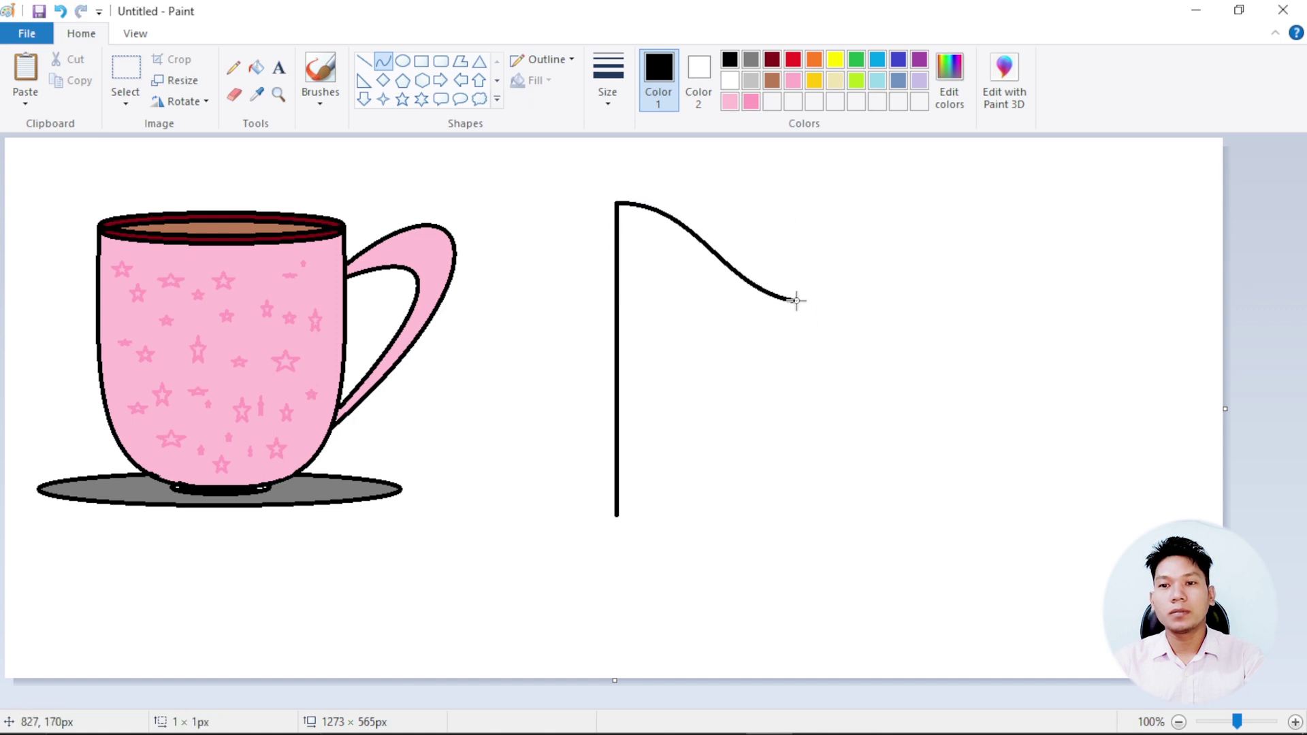
Step: Complete the swallowtail flag with two curved notch edges and a wavy bottom edge about 198 px wide back to the pole
{"action": "left_click_drag", "start_coordinate": [795, 300], "coordinate": [664, 296]}
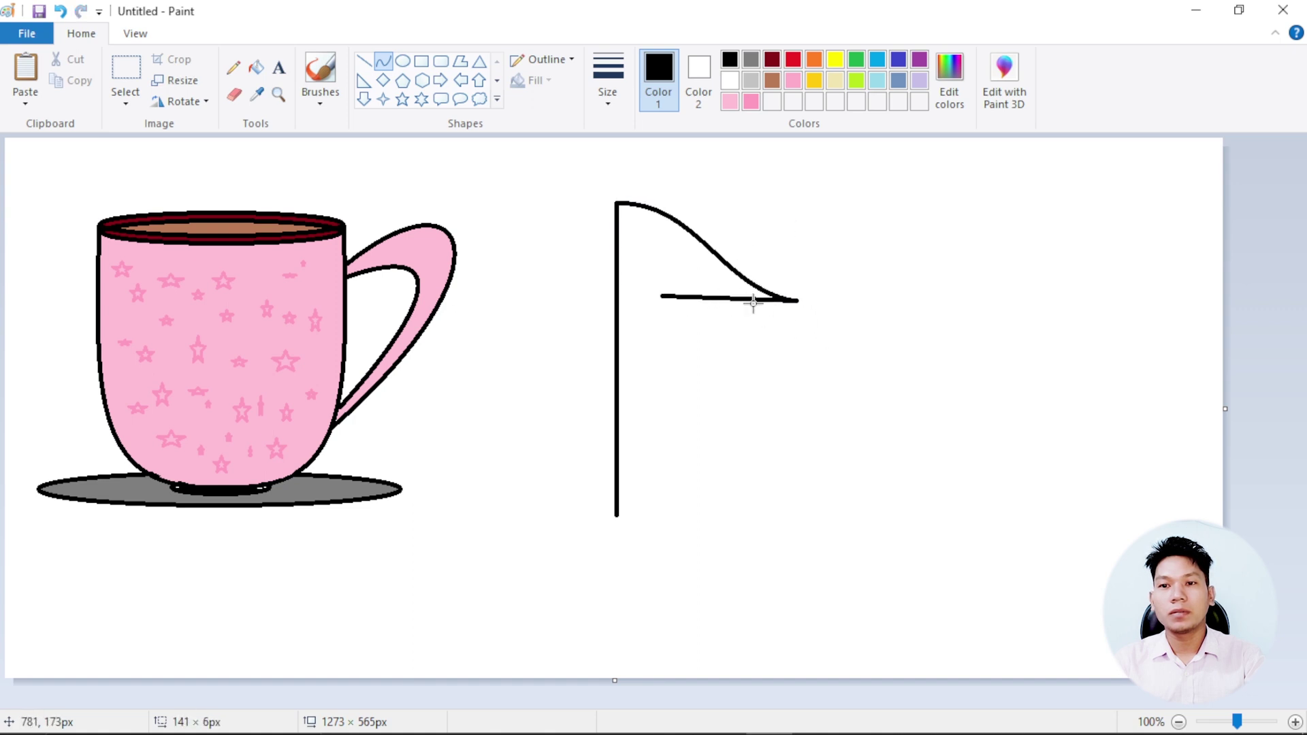
{"action": "left_click_drag", "start_coordinate": [752, 304], "coordinate": [803, 425]}
{"action": "left_click", "coordinate": [669, 332]}
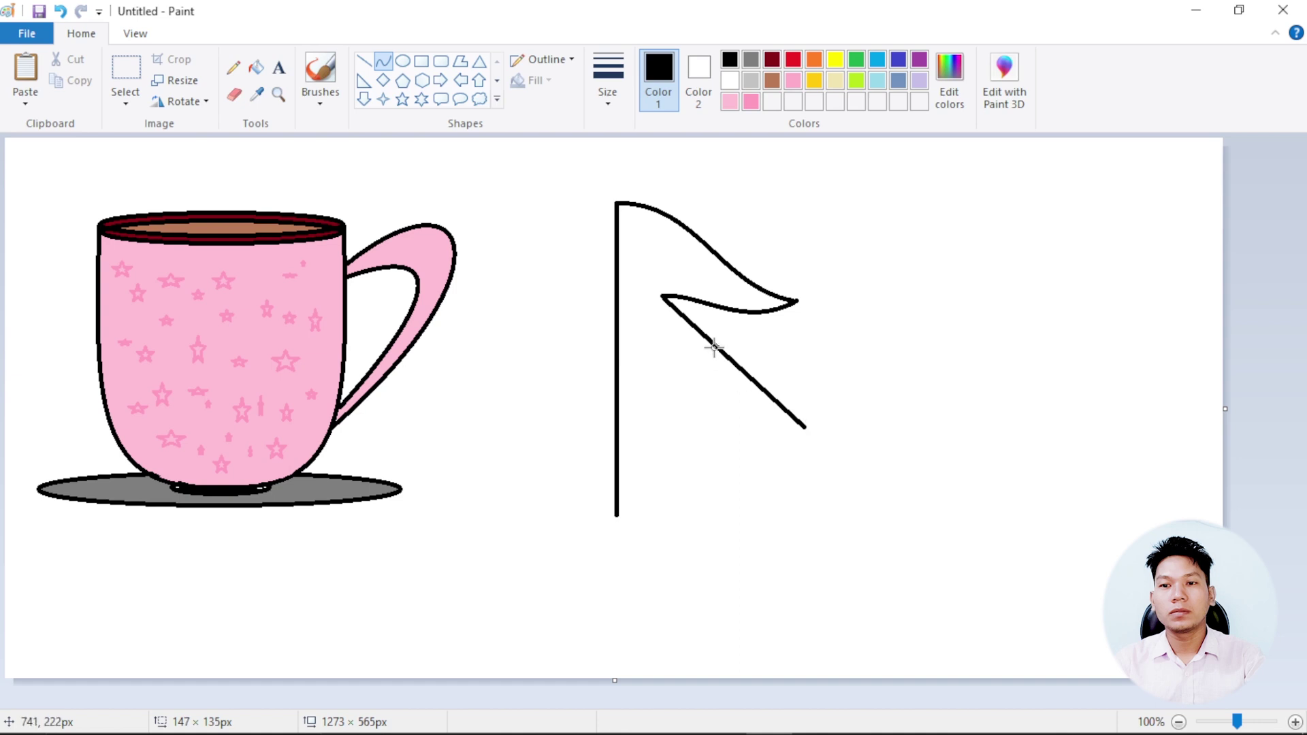
{"action": "mouse_move", "coordinate": [708, 344]}
{"action": "left_mouse_down"}
{"action": "mouse_move", "coordinate": [676, 301]}
{"action": "mouse_move", "coordinate": [761, 394]}
{"action": "mouse_move", "coordinate": [729, 415]}
{"action": "mouse_move", "coordinate": [618, 424]}
{"action": "left_mouse_up"}
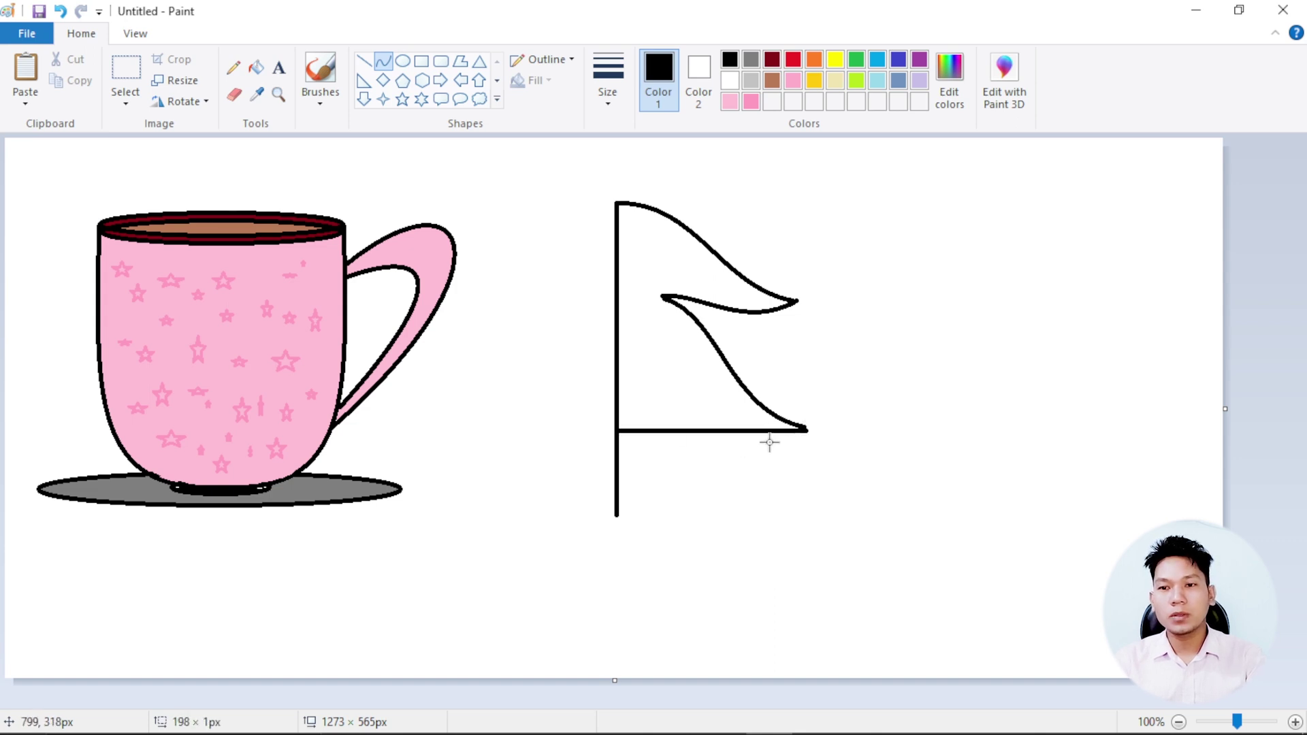
{"action": "left_click_drag", "start_coordinate": [769, 443], "coordinate": [679, 416]}
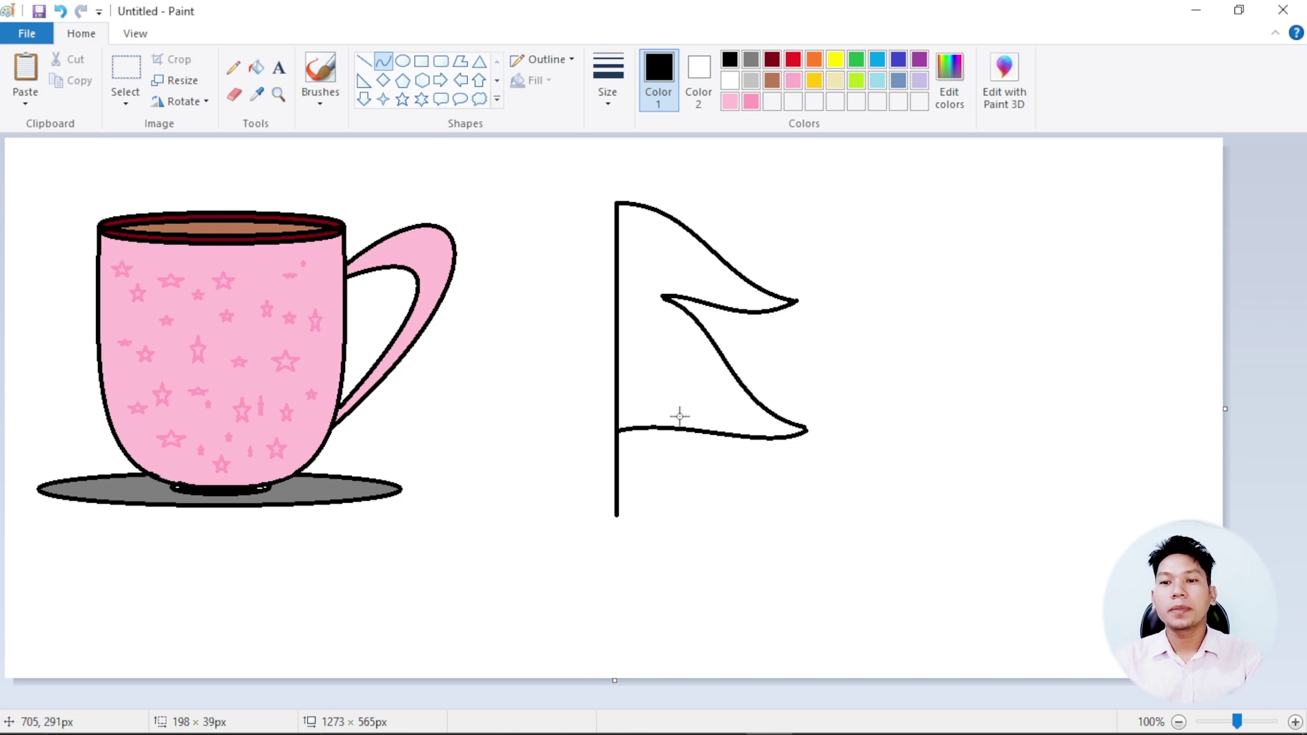
{"action": "left_click", "coordinate": [962, 406]}
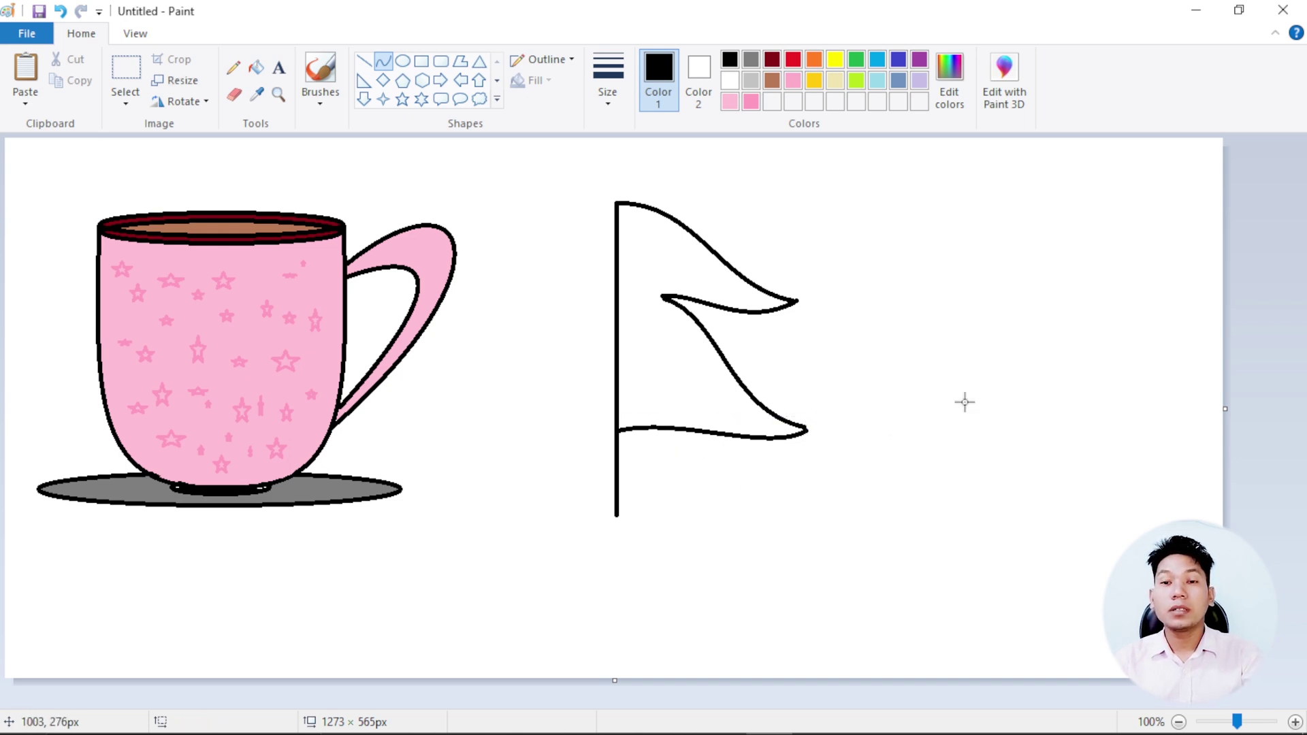
Step: Draw a black circle of about 79 × 81 px to the right of the flag and paste a copy of it
{"action": "left_click", "coordinate": [402, 61]}
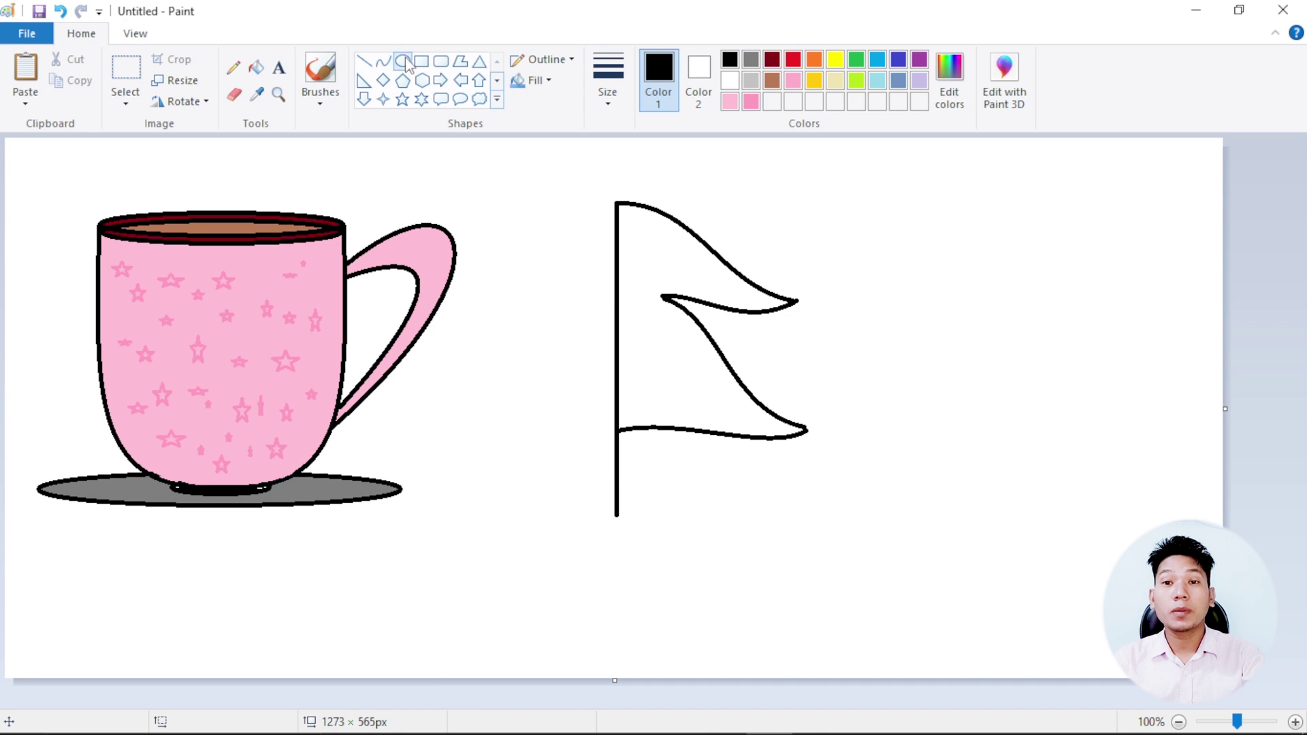
{"action": "mouse_move", "coordinate": [924, 303]}
{"action": "left_mouse_down"}
{"action": "mouse_move", "coordinate": [1035, 406]}
{"action": "mouse_move", "coordinate": [1021, 408]}
{"action": "mouse_move", "coordinate": [1001, 381]}
{"action": "left_mouse_up"}
{"action": "left_click", "coordinate": [131, 75]}
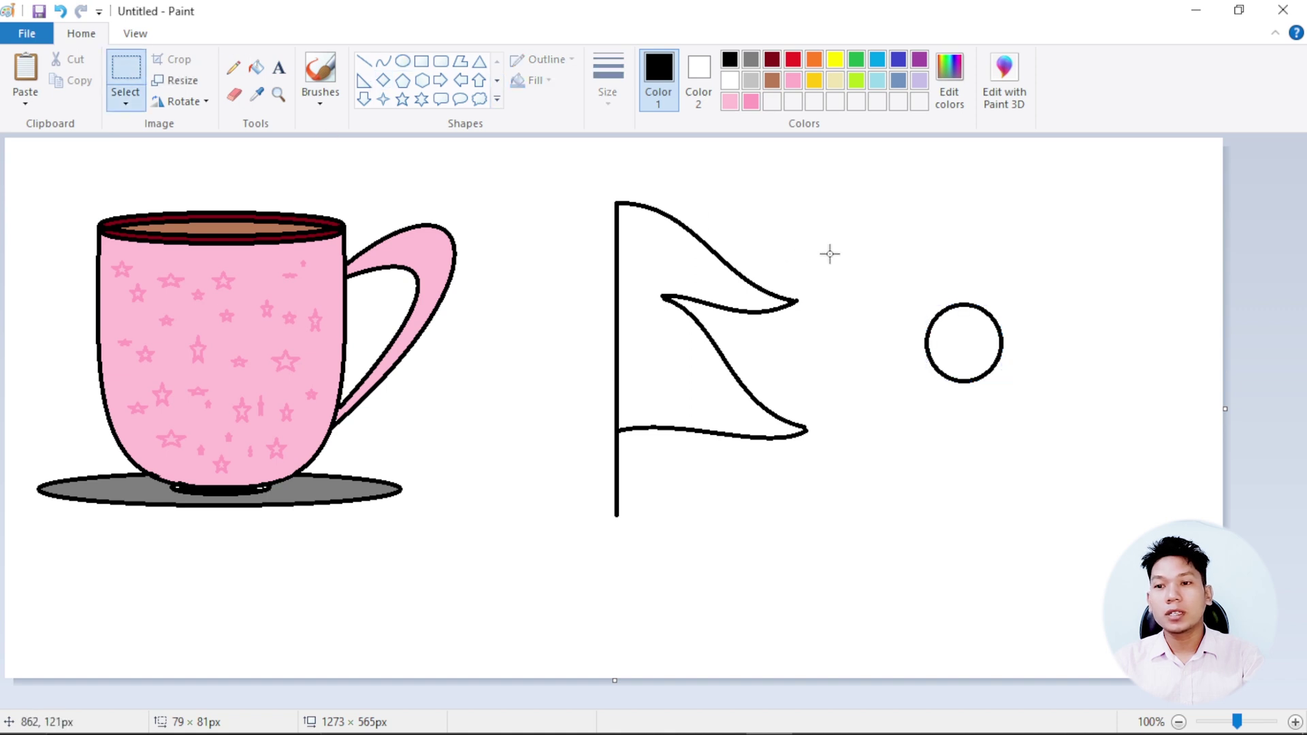
{"action": "left_click_drag", "start_coordinate": [904, 287], "coordinate": [1014, 399]}
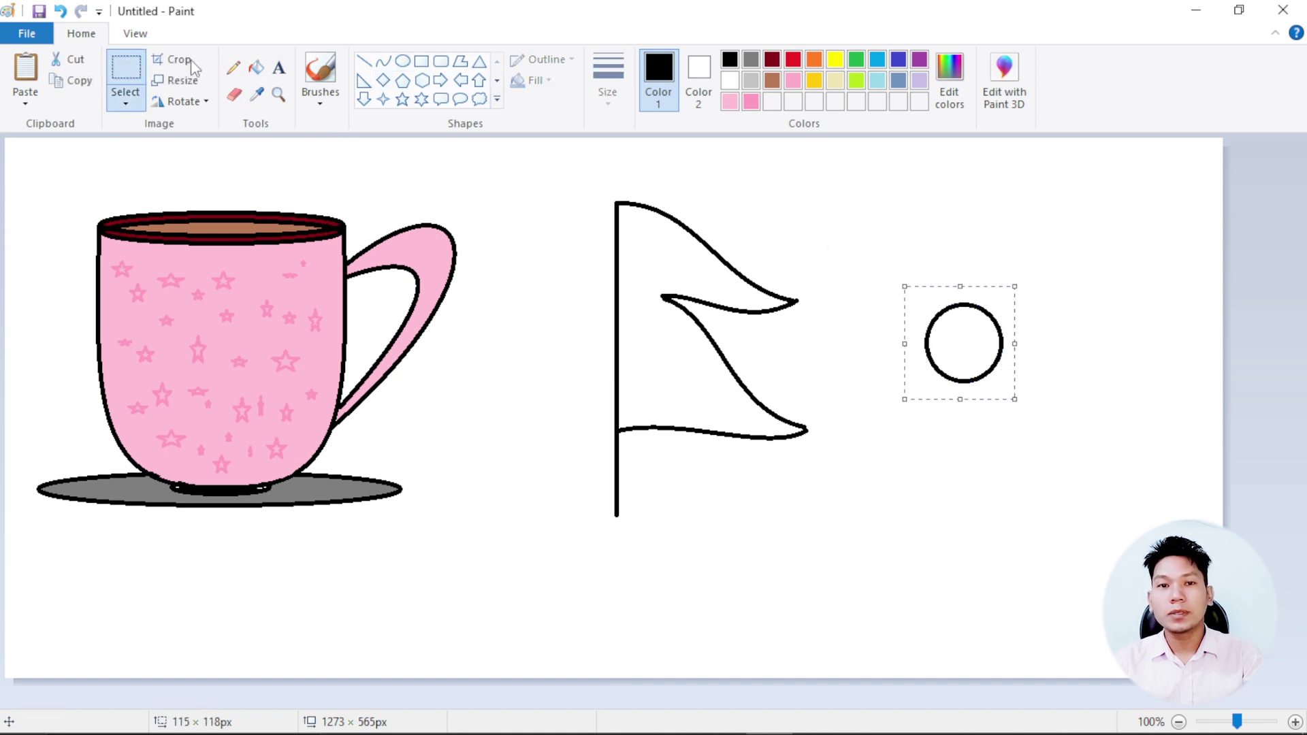
{"action": "left_click", "coordinate": [73, 81]}
{"action": "left_click", "coordinate": [25, 71]}
Step: Make the selection transparent and place the pasted circle over the original one, shifted slightly downward
{"action": "left_click_drag", "start_coordinate": [49, 158], "coordinate": [776, 265]}
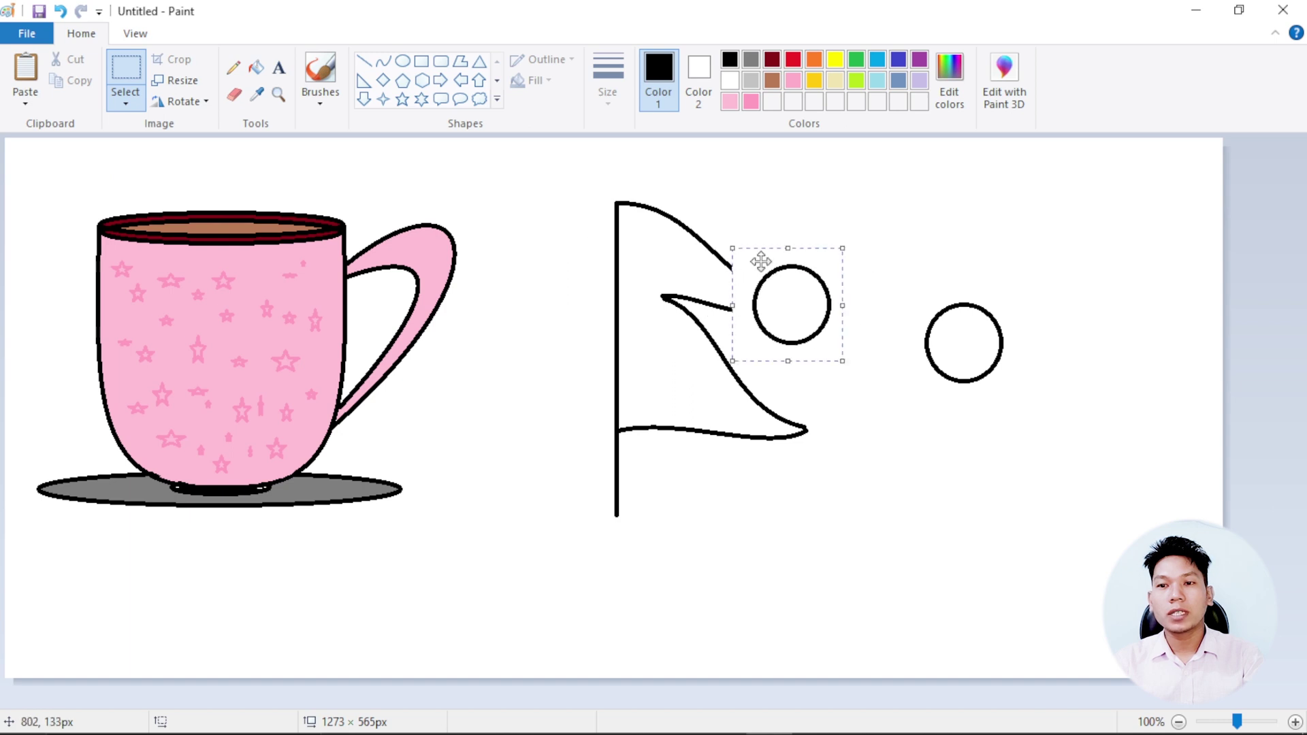
{"action": "left_click", "coordinate": [127, 105]}
{"action": "left_click", "coordinate": [189, 271]}
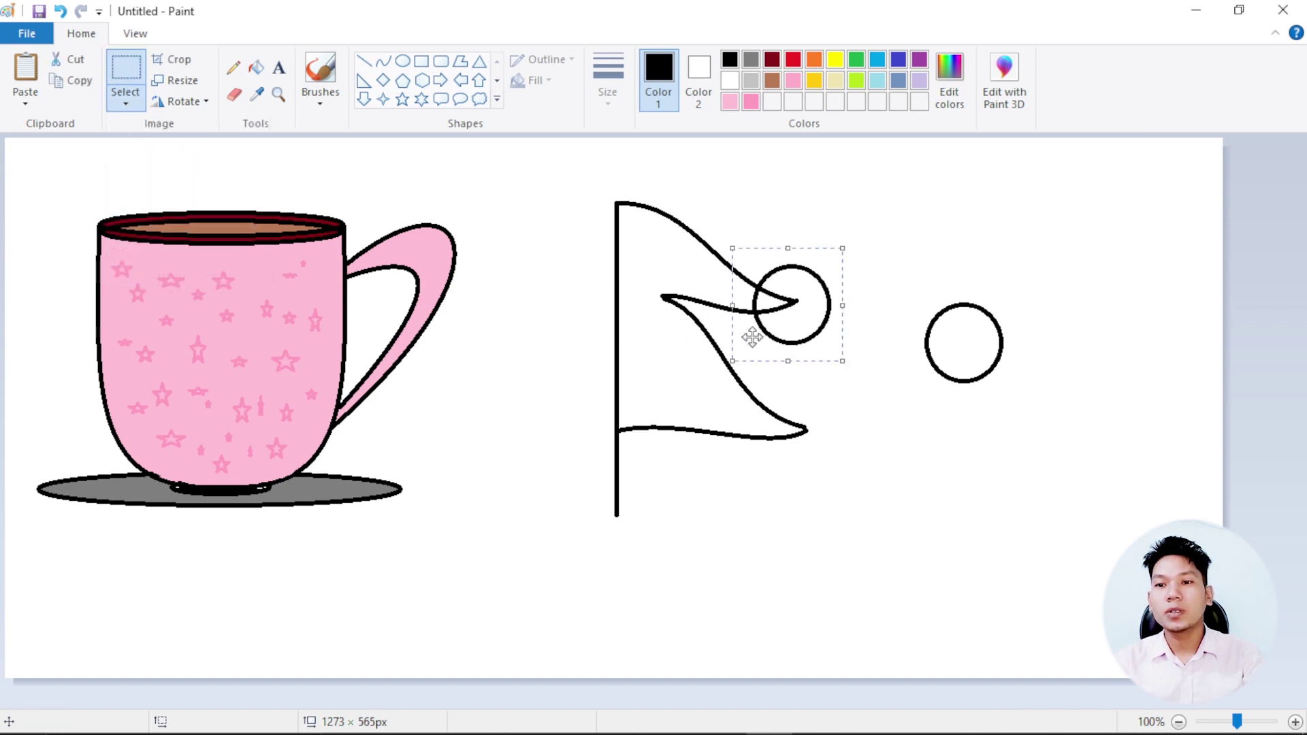
{"action": "left_click_drag", "start_coordinate": [752, 336], "coordinate": [926, 394]}
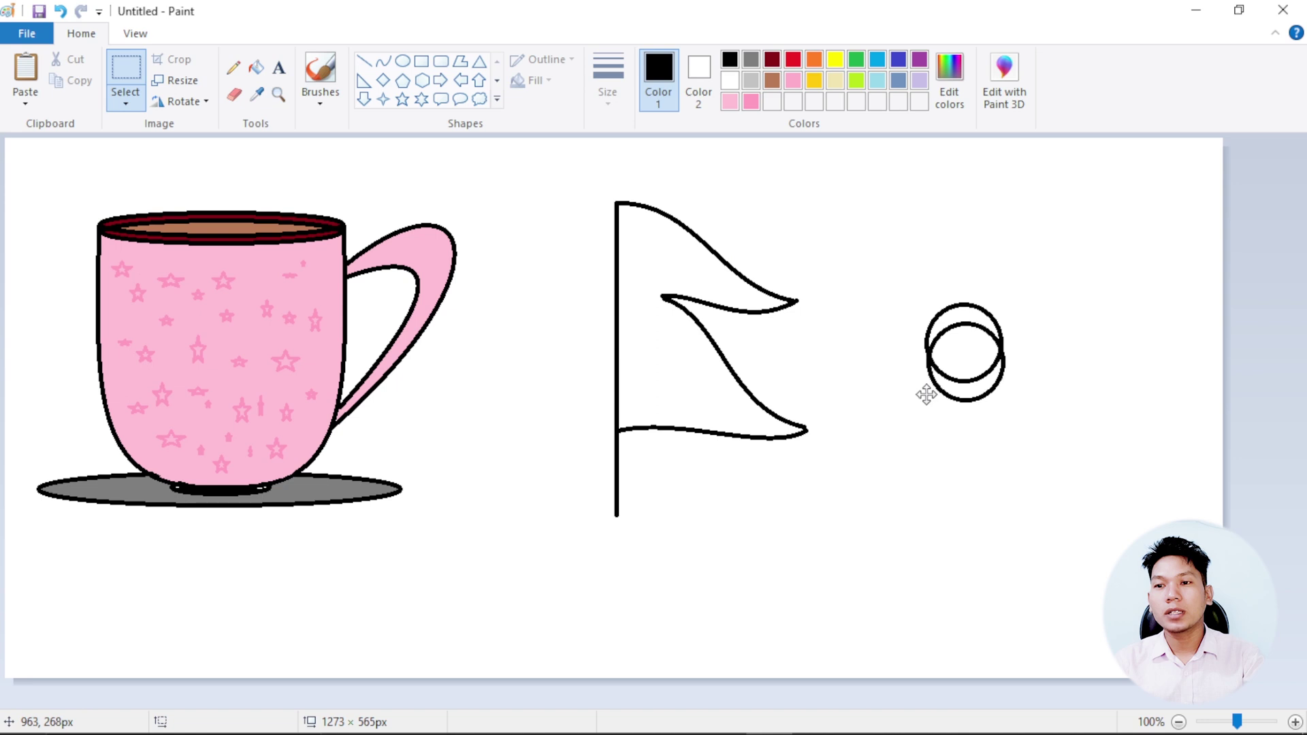
Step: Cut the overlapping circles down to a crescent and draw a six-pointed star of about 38 × 50 px inside it
{"action": "left_click", "coordinate": [136, 73]}
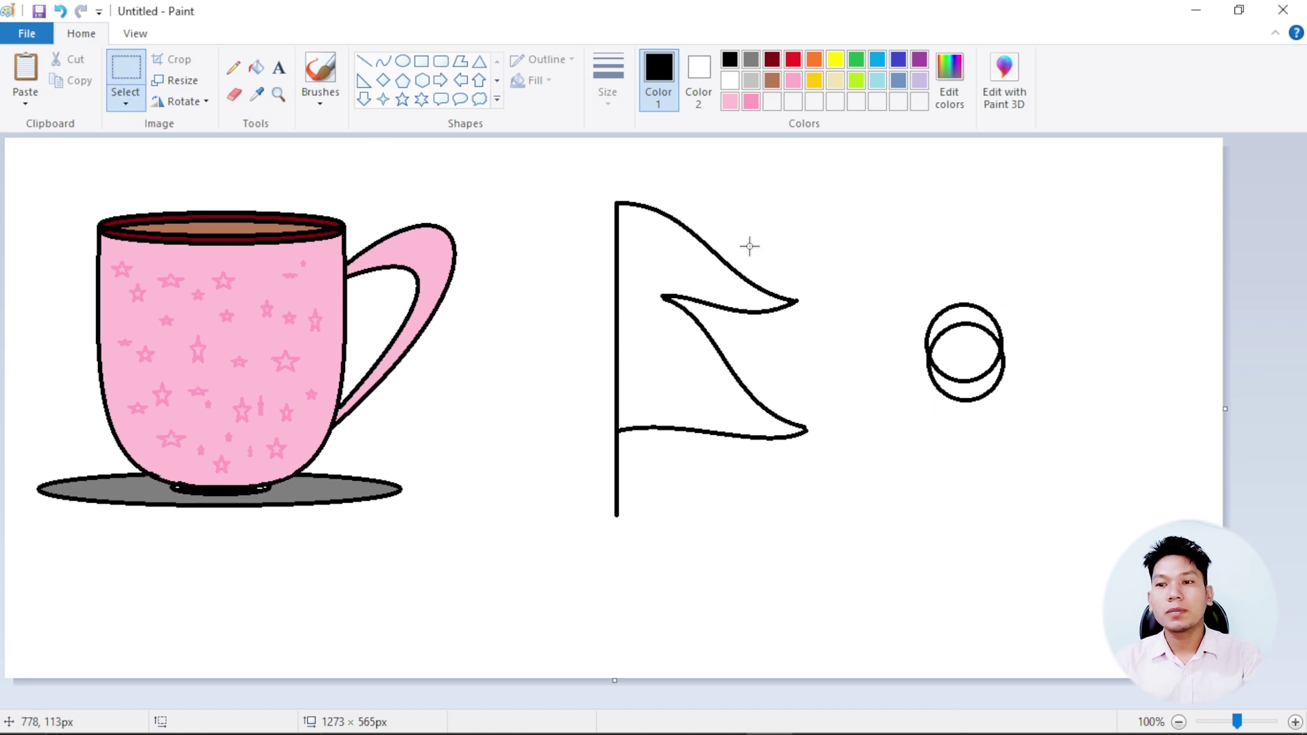
{"action": "left_click_drag", "start_coordinate": [878, 247], "coordinate": [1039, 350]}
{"action": "key", "text": "Delete"}
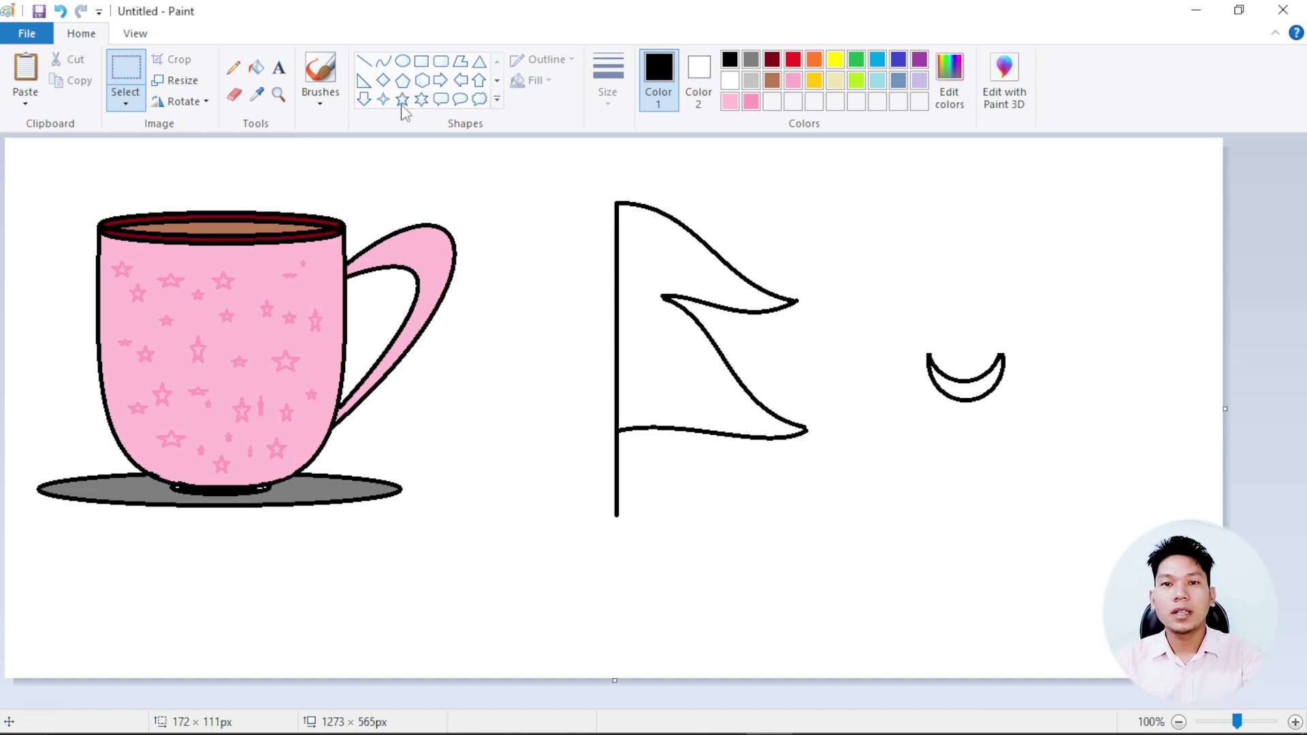
{"action": "left_click", "coordinate": [422, 100]}
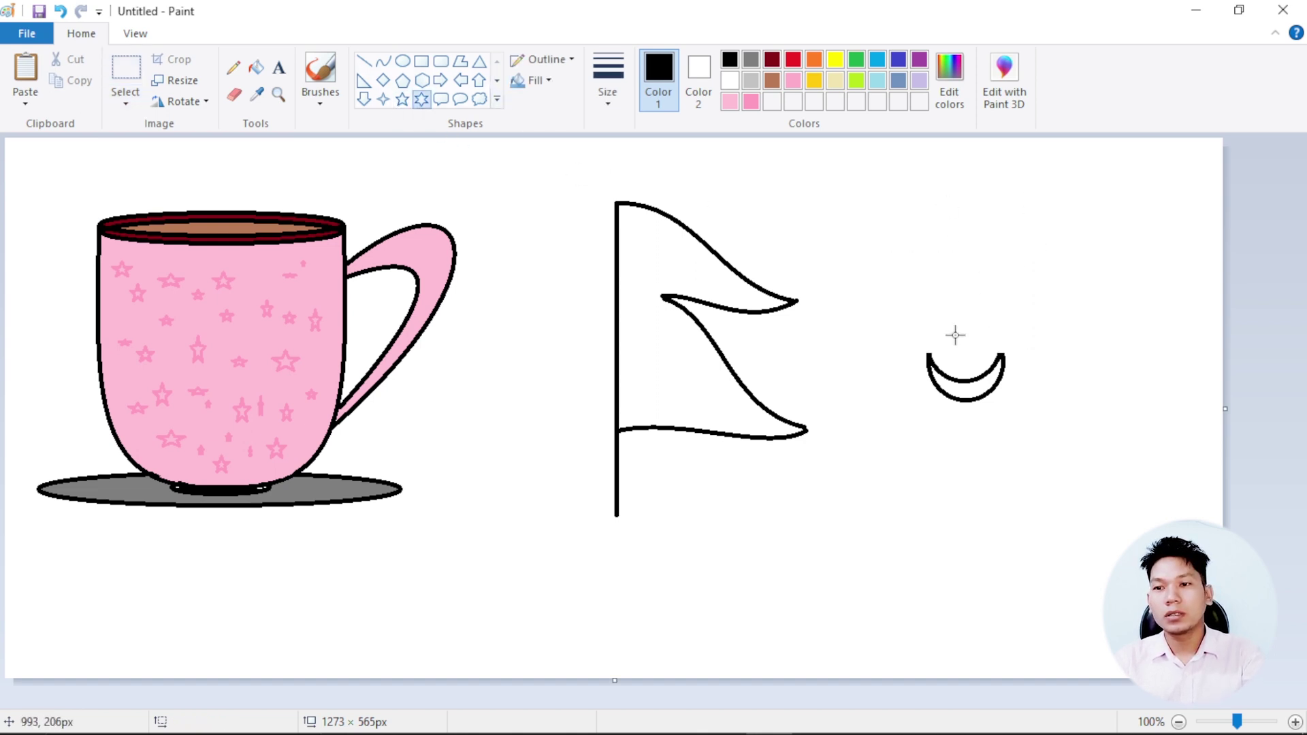
{"action": "left_click_drag", "start_coordinate": [951, 347], "coordinate": [985, 392]}
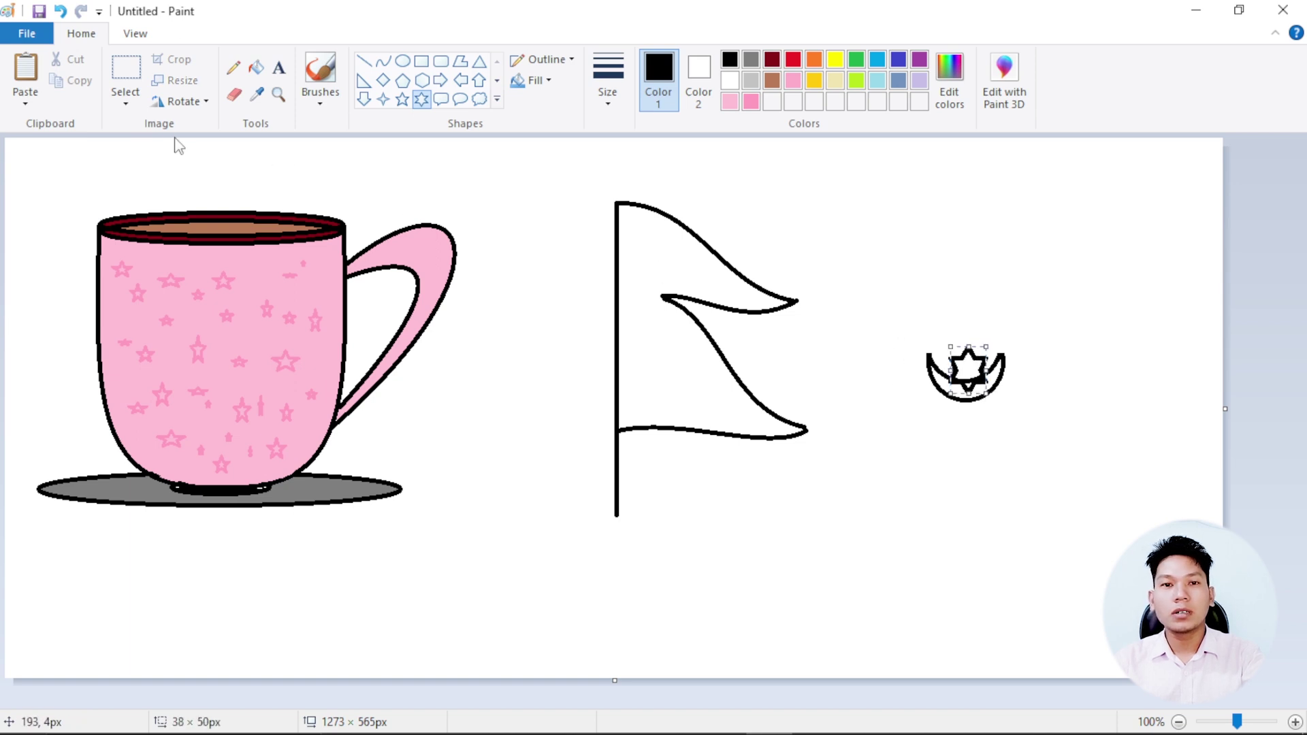
Step: Move the crescent and star, scaled down, into the flag's upper section and draw a six-pointed star of about 36 × 46 px in the lower section
{"action": "left_click", "coordinate": [125, 68]}
{"action": "mouse_move", "coordinate": [900, 327]}
{"action": "left_mouse_down"}
{"action": "mouse_move", "coordinate": [1025, 443]}
{"action": "mouse_move", "coordinate": [676, 306]}
{"action": "mouse_move", "coordinate": [720, 326]}
{"action": "mouse_move", "coordinate": [672, 279]}
{"action": "left_mouse_up"}
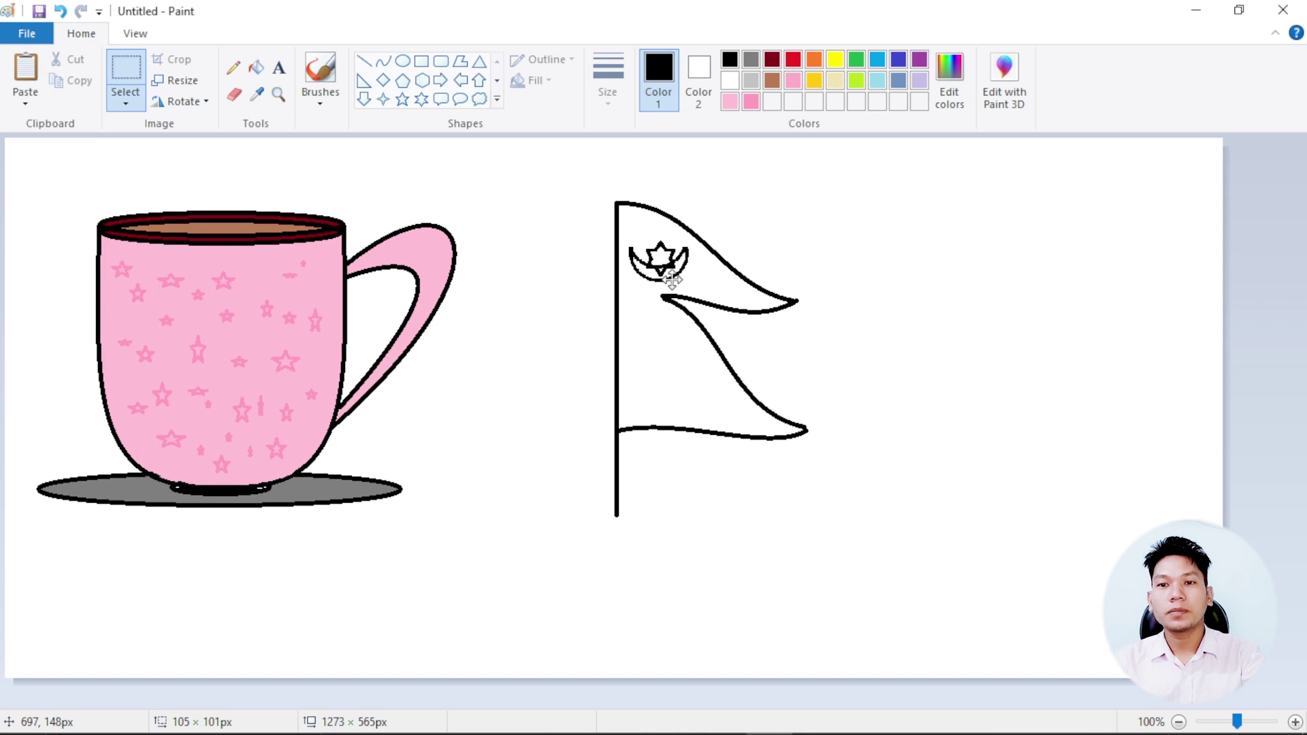
{"action": "left_click", "coordinate": [421, 99]}
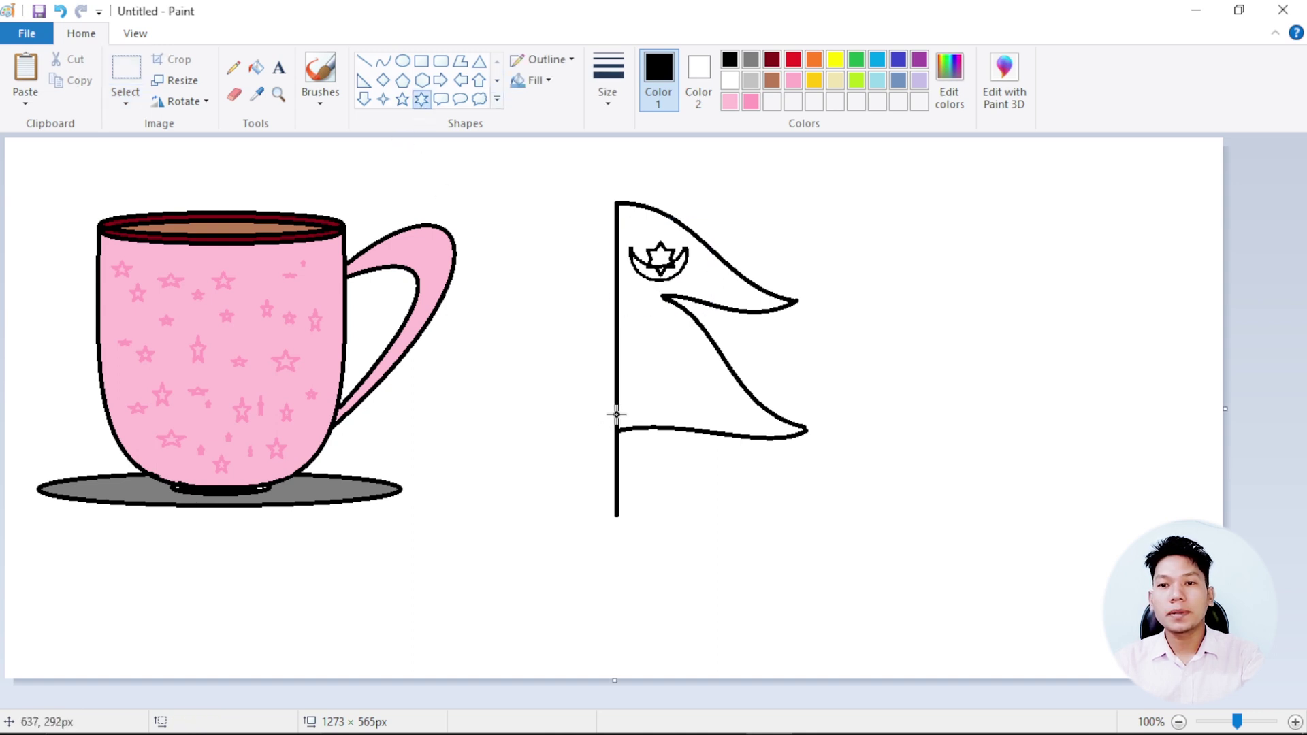
{"action": "left_click_drag", "start_coordinate": [652, 366], "coordinate": [688, 406]}
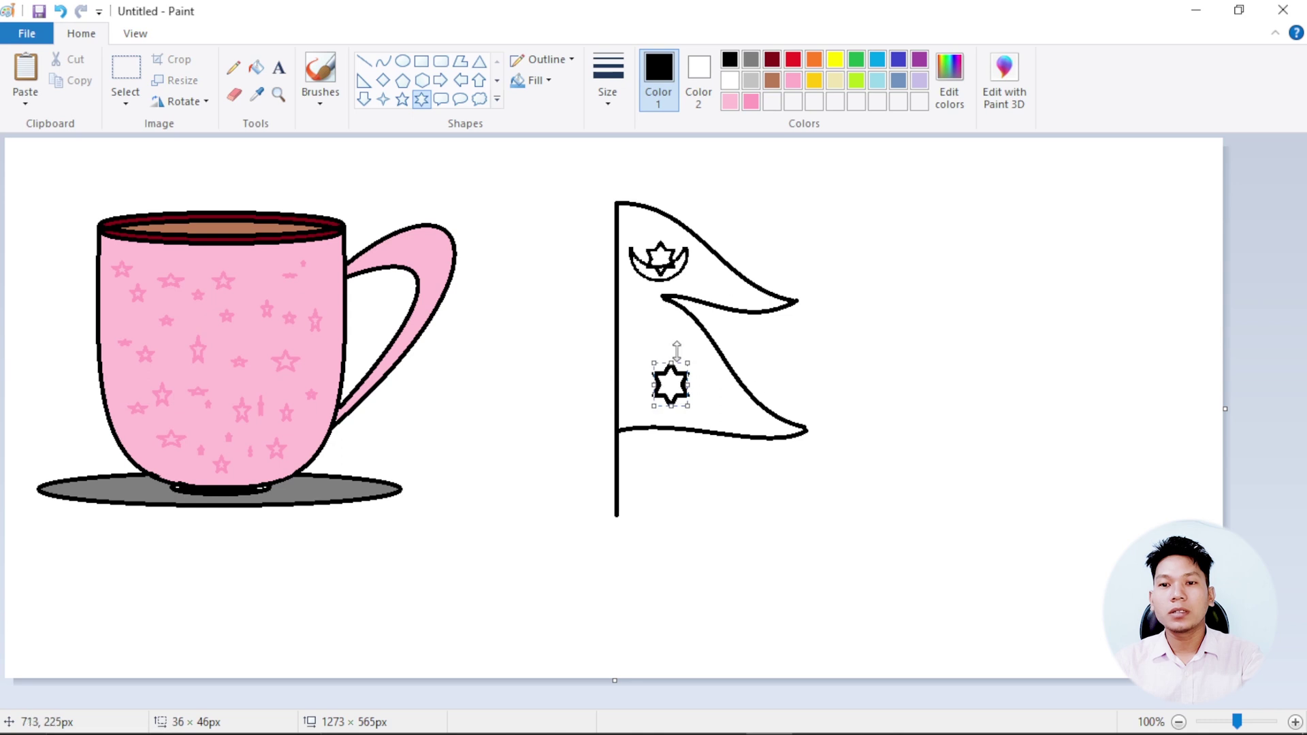
Step: Fill the flag's outline and pole with light blue and the flag's interior with red
{"action": "left_click", "coordinate": [256, 67]}
{"action": "left_click", "coordinate": [875, 63]}
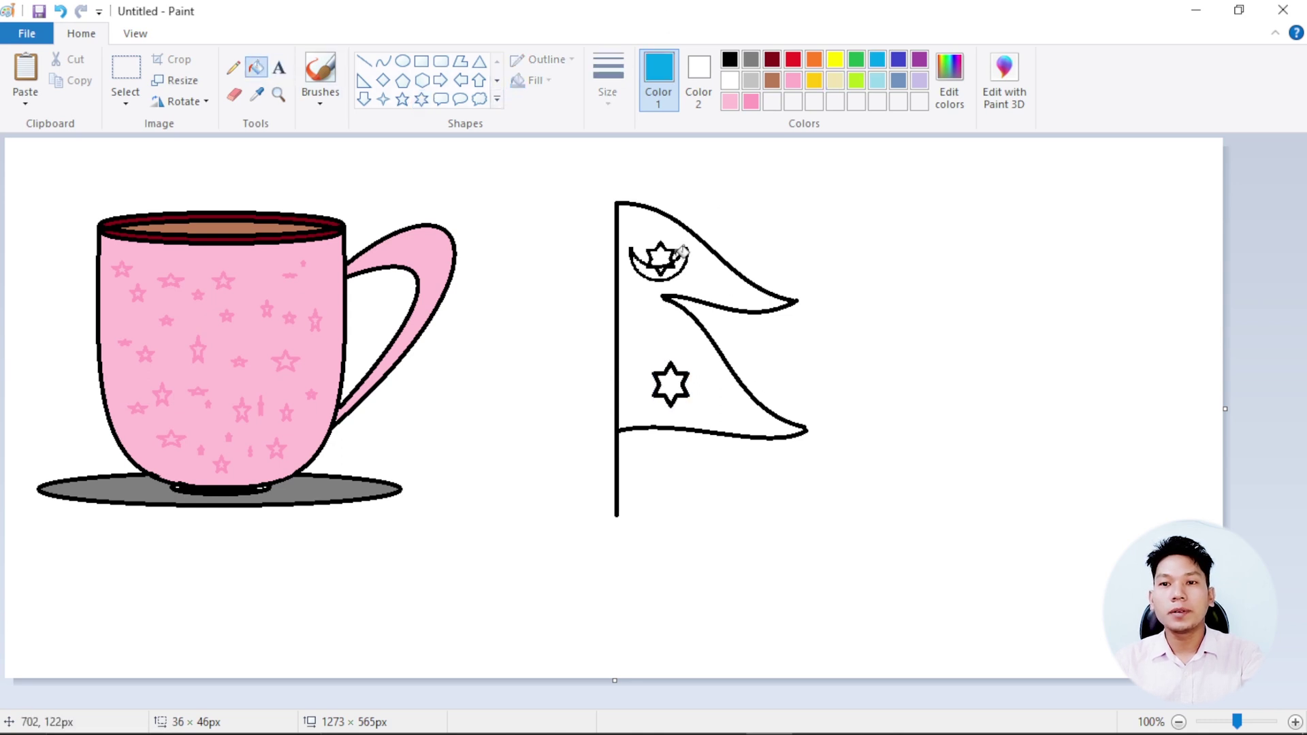
{"action": "left_click", "coordinate": [683, 221]}
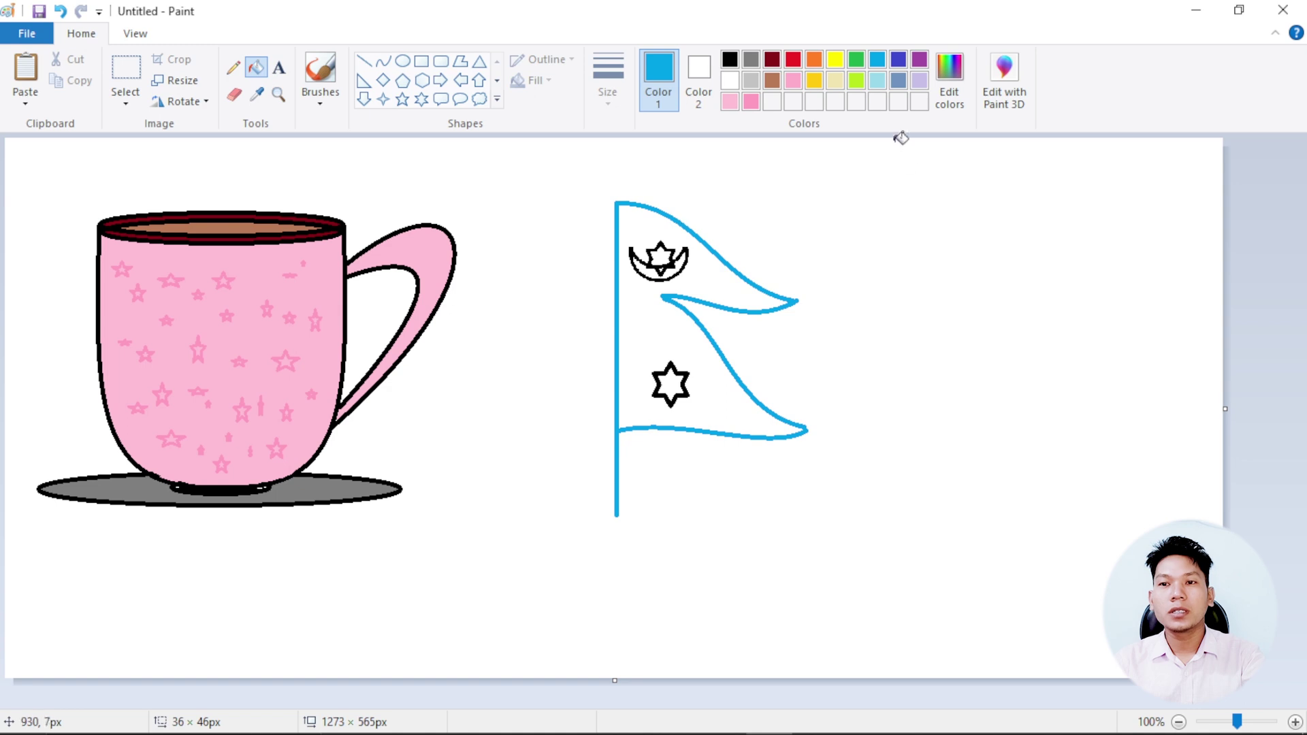
{"action": "left_click", "coordinate": [794, 63]}
{"action": "left_click", "coordinate": [718, 268]}
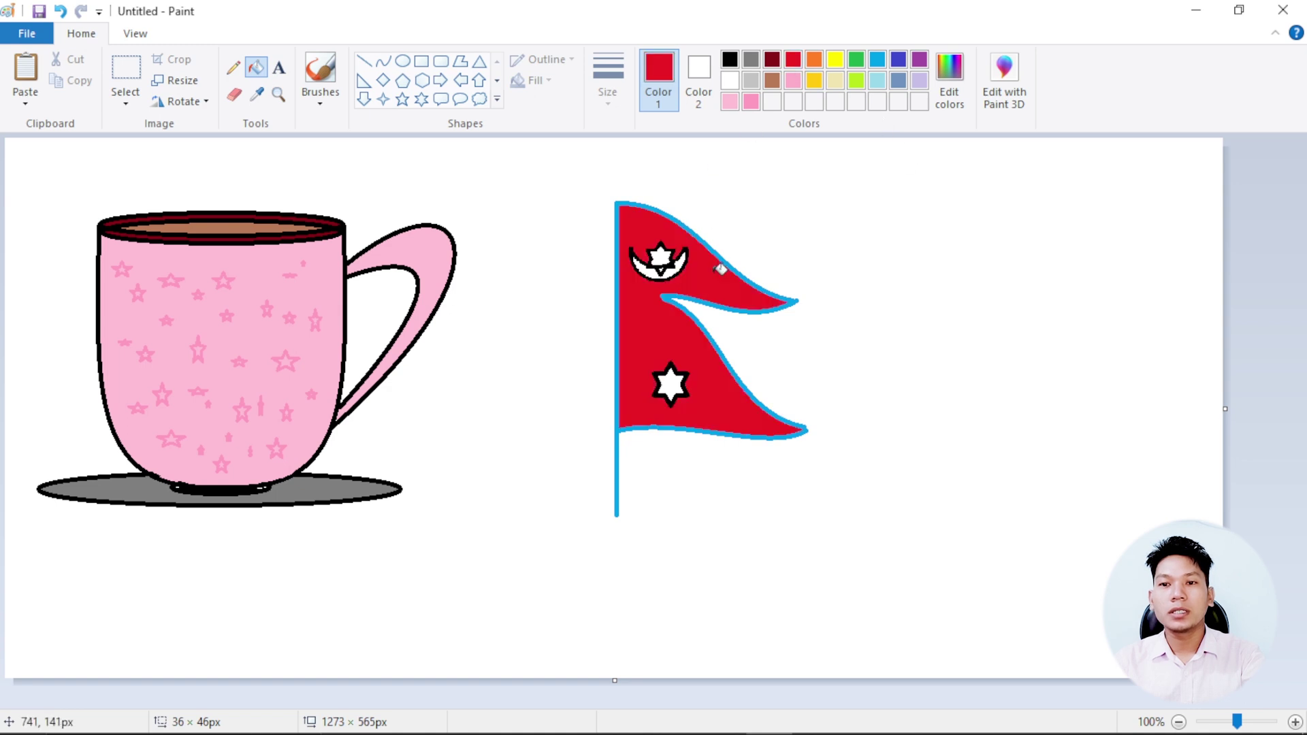
Step: Fill the black outlines of the crescent emblem and the lower star with white
{"action": "left_click", "coordinate": [730, 81]}
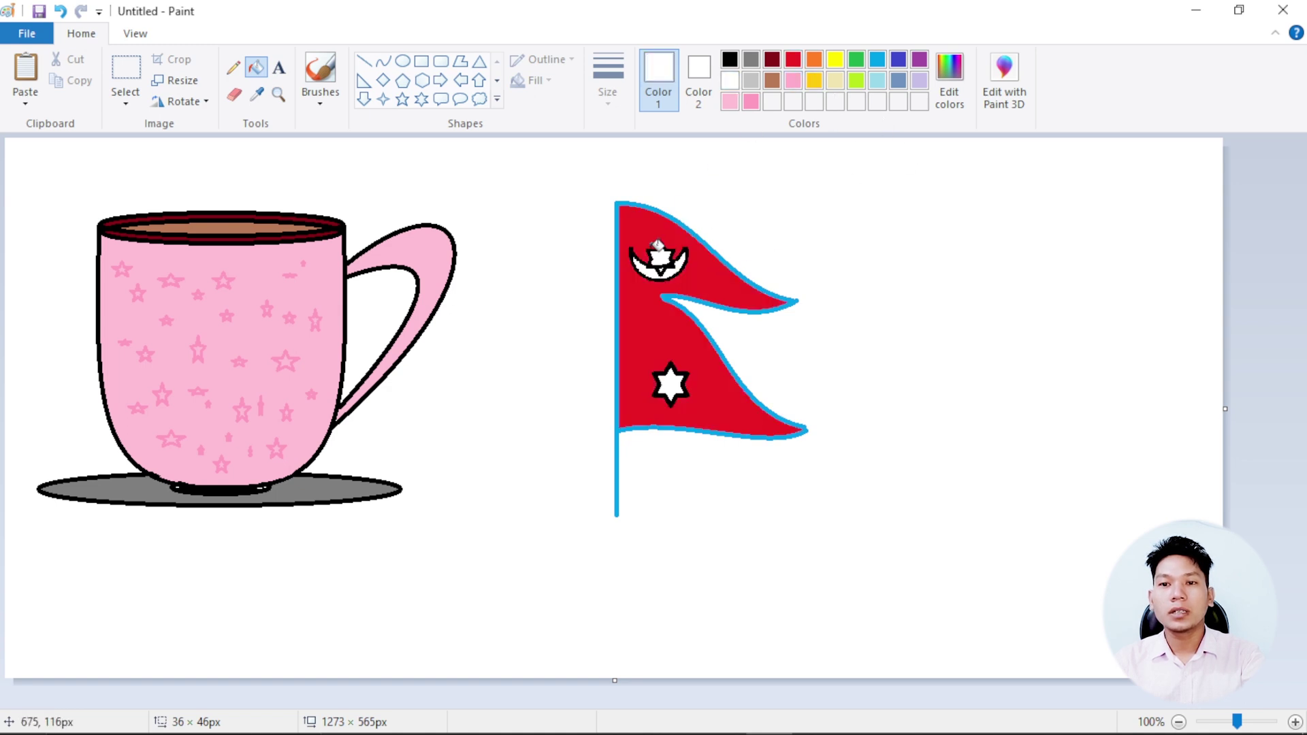
{"action": "left_click", "coordinate": [663, 258]}
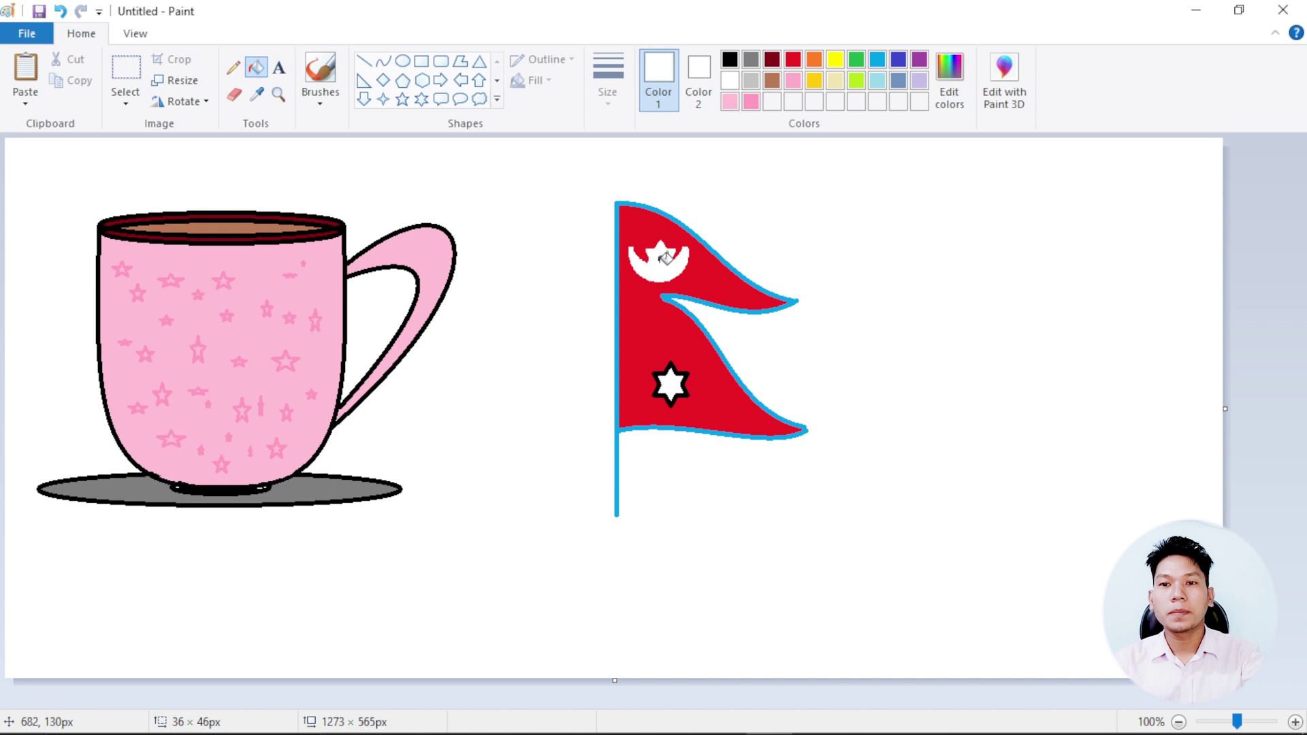
{"action": "left_click", "coordinate": [673, 366]}
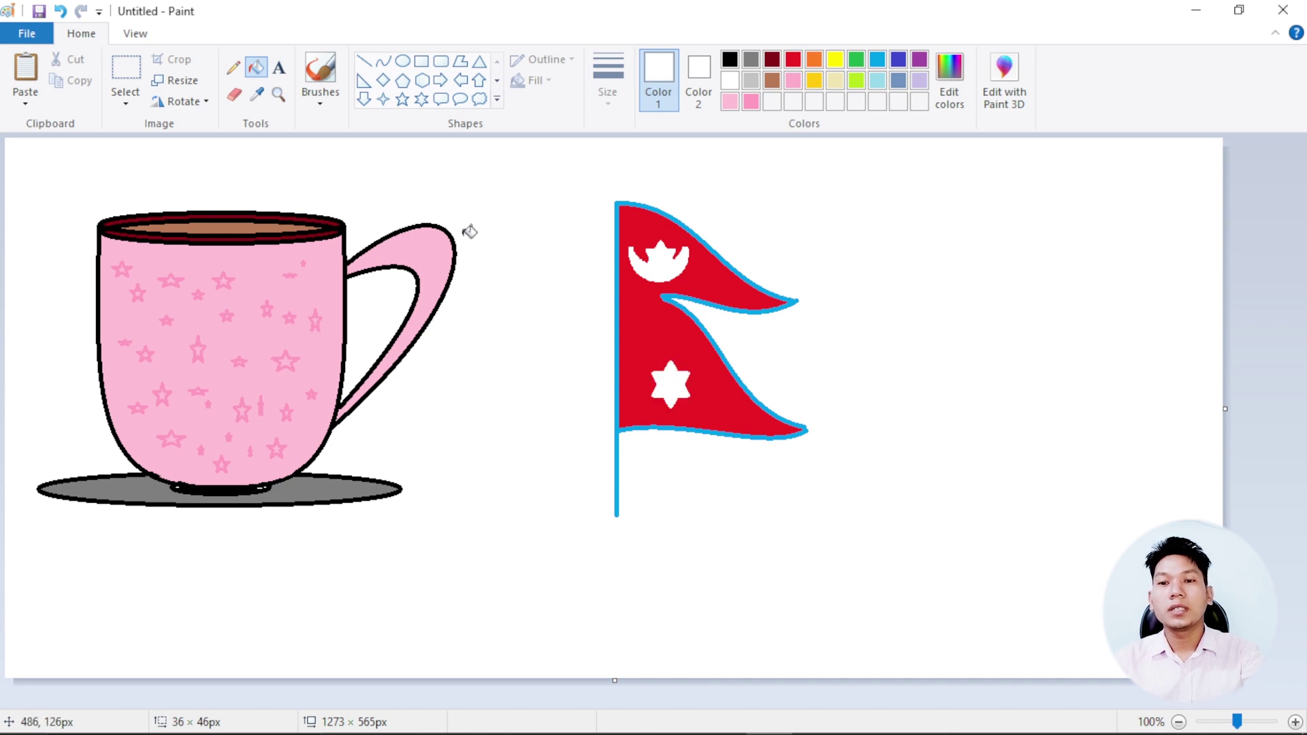
Step: Cut off the lower end of the flagpole and move the whole flag to the right edge of the canvas
{"action": "left_click", "coordinate": [133, 68]}
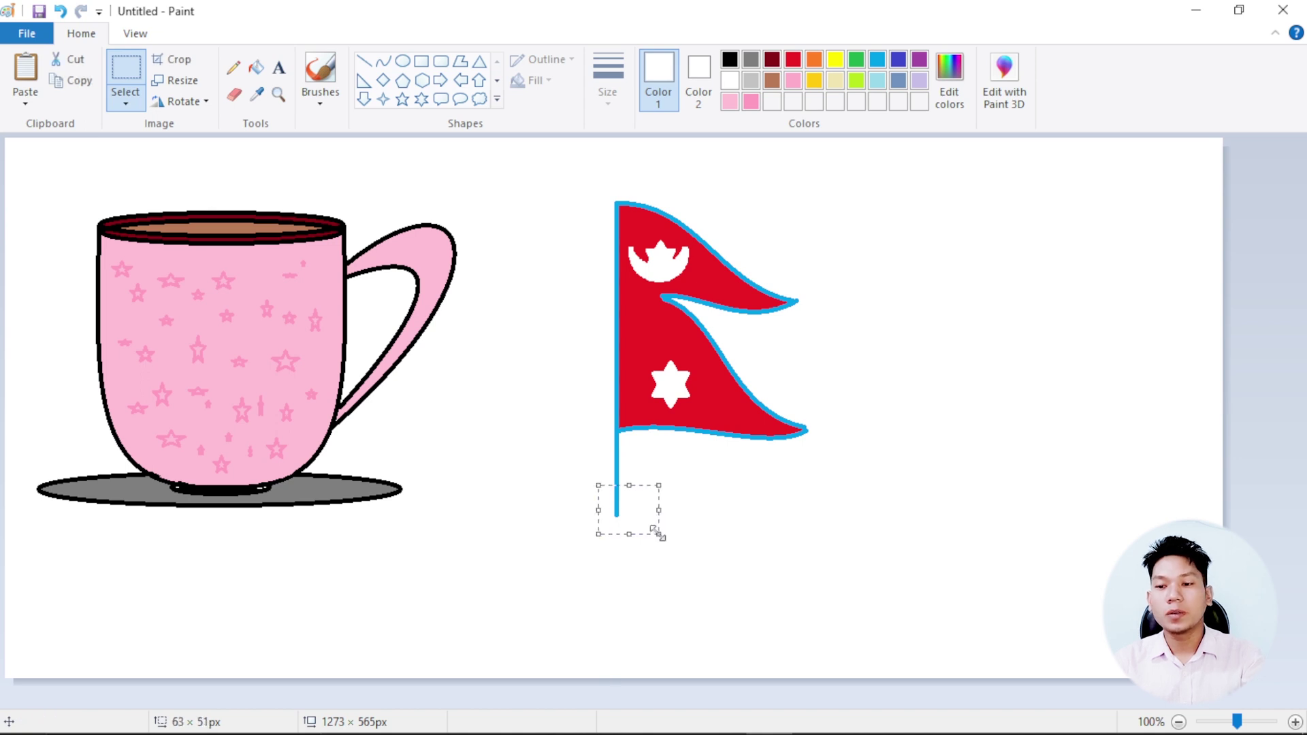
{"action": "key", "text": "Delete"}
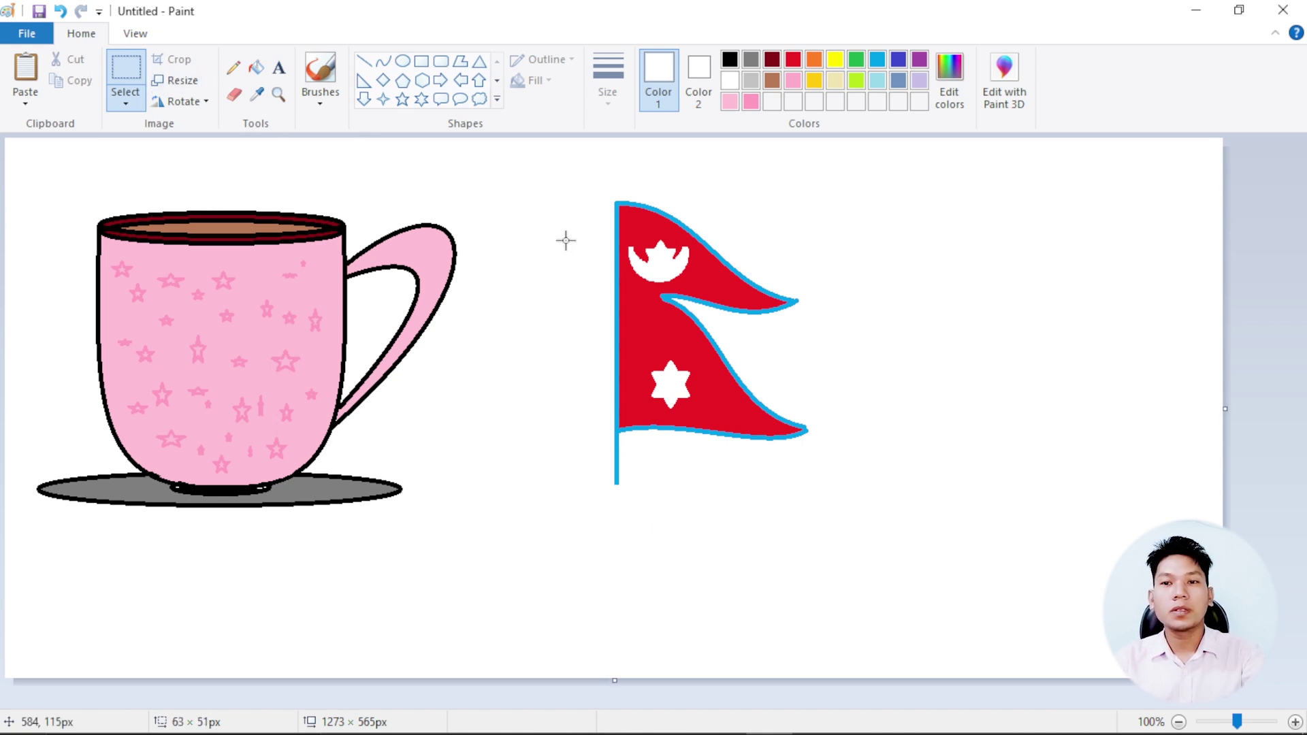
{"action": "left_click_drag", "start_coordinate": [567, 180], "coordinate": [825, 519]}
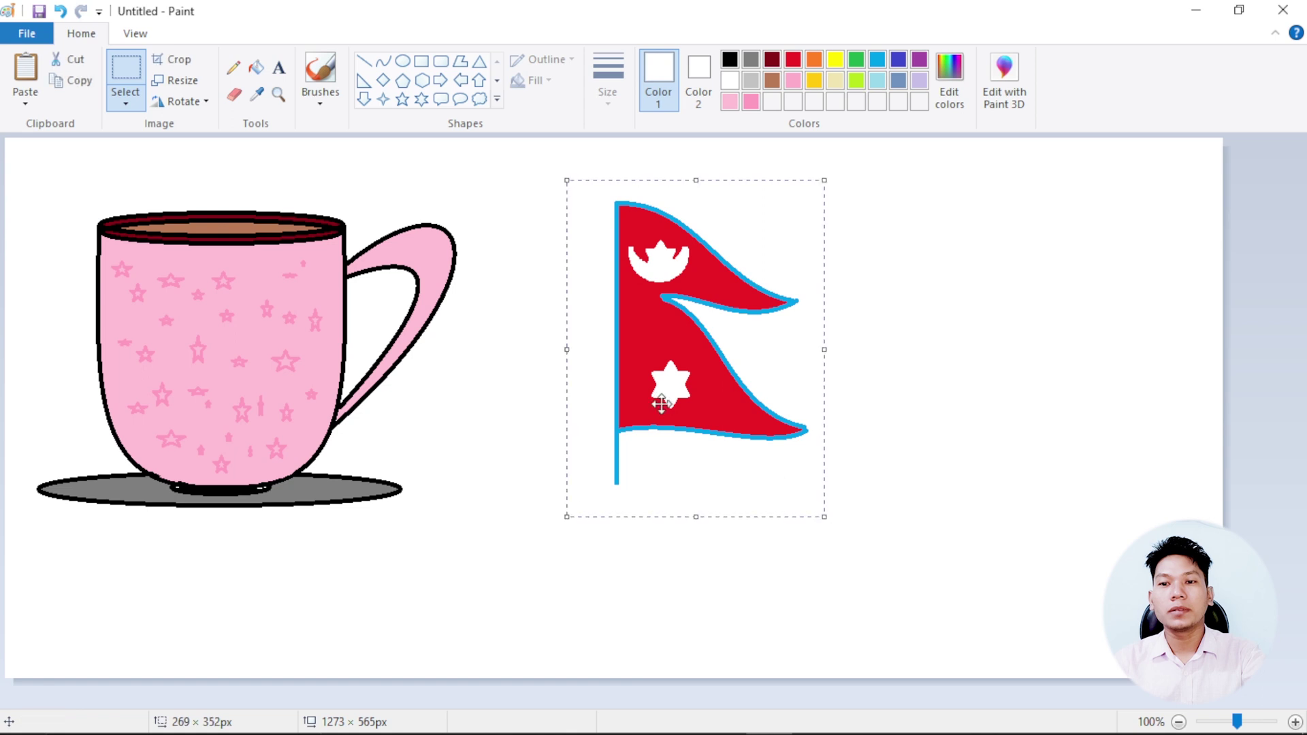
{"action": "left_click_drag", "start_coordinate": [661, 397], "coordinate": [1050, 415]}
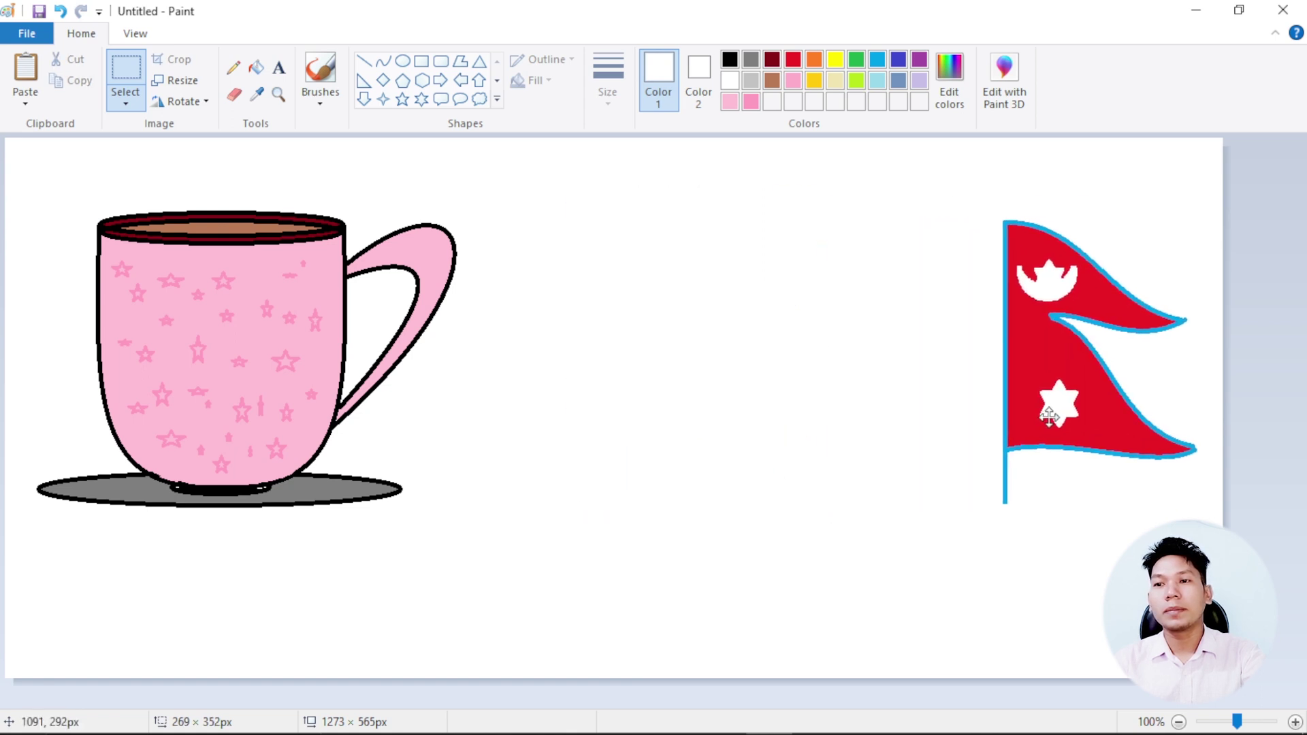
Step: Select the cup with its saucer and move it slightly to the left
{"action": "left_click_drag", "start_coordinate": [515, 204], "coordinate": [387, 318]}
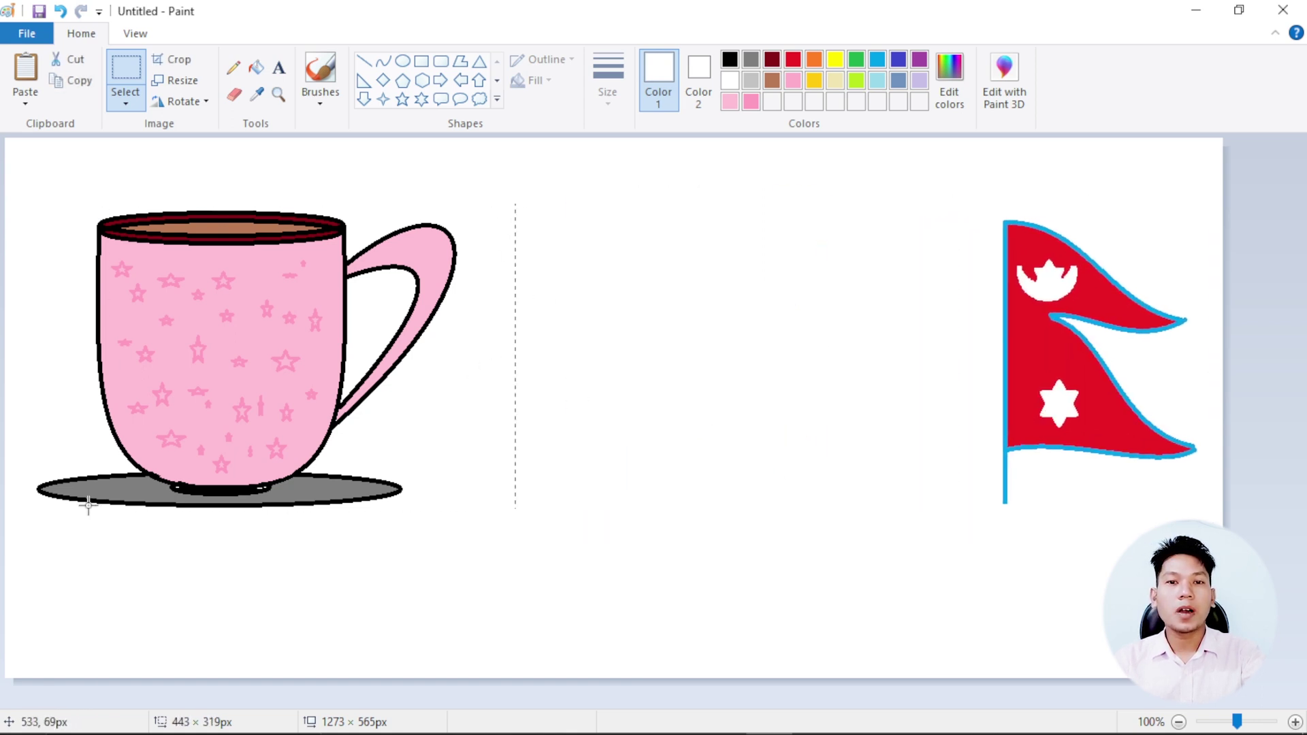
{"action": "left_click_drag", "start_coordinate": [16, 537], "coordinate": [17, 537]}
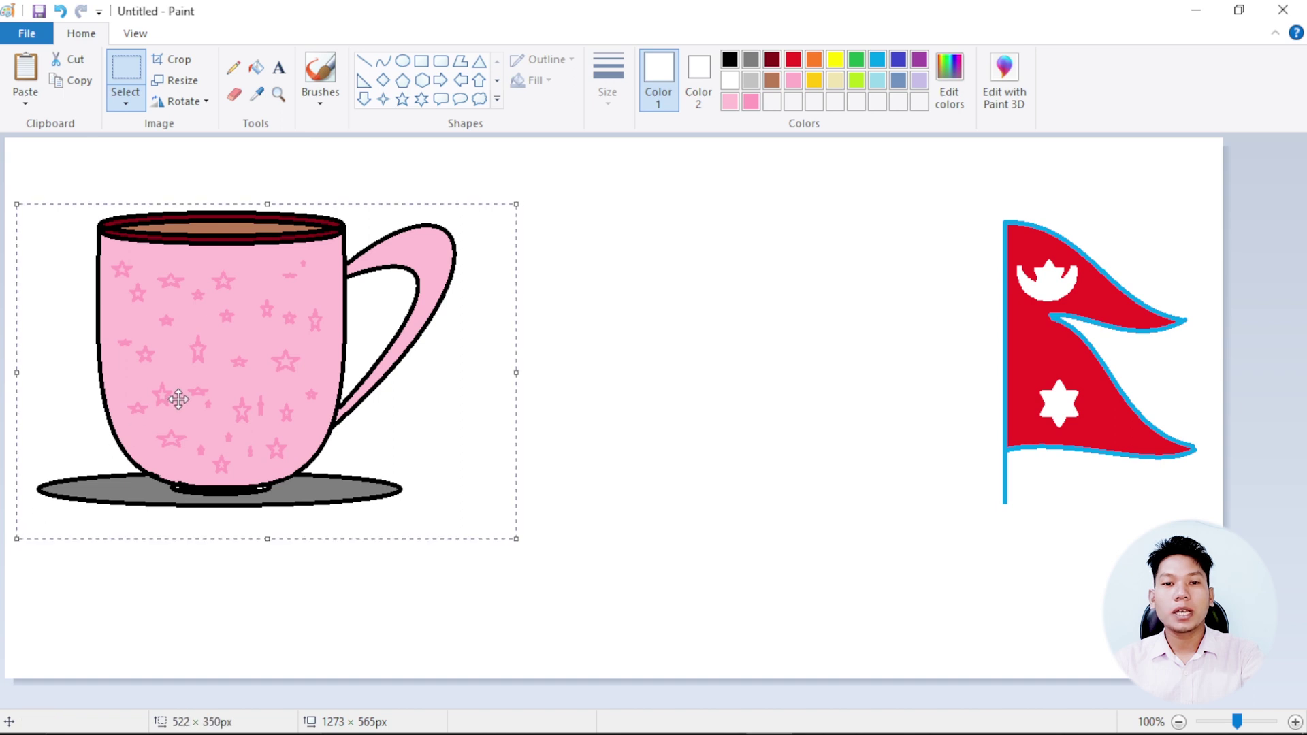
{"action": "left_click_drag", "start_coordinate": [175, 394], "coordinate": [165, 396]}
{"action": "left_click", "coordinate": [531, 338]}
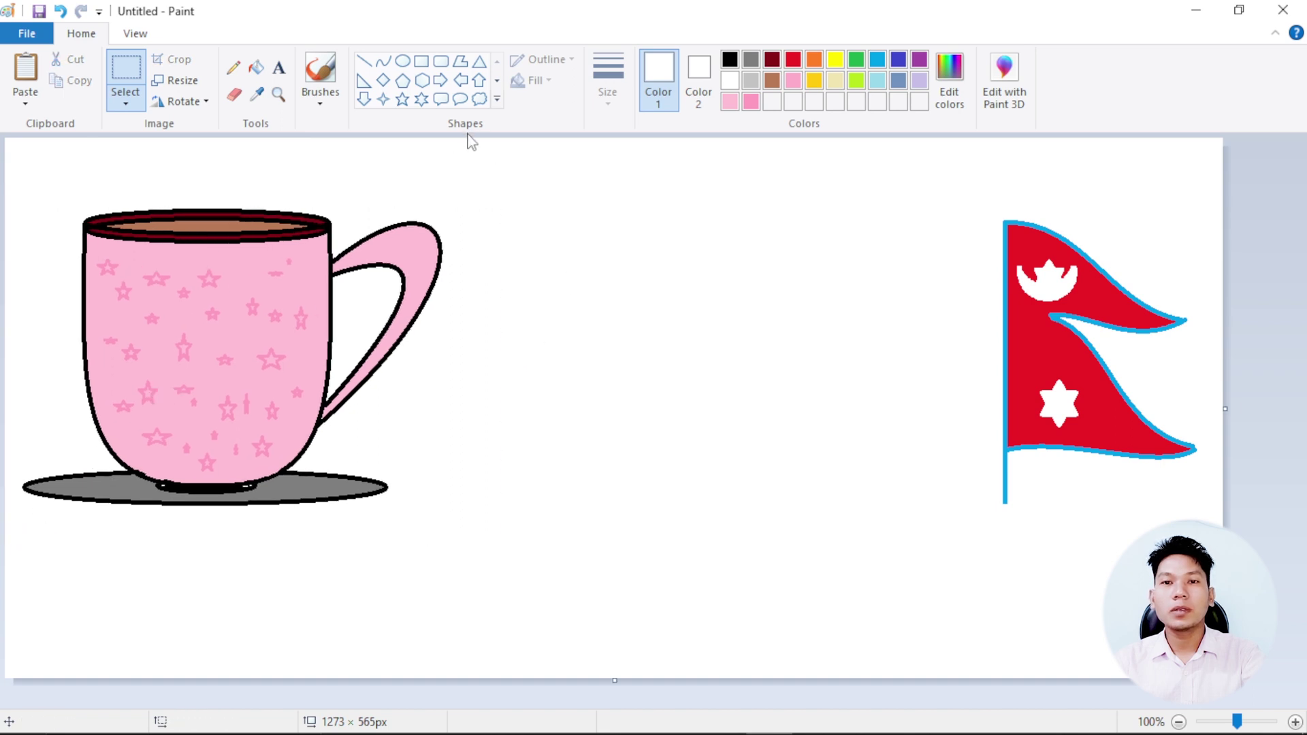
Step: Draw a black heart of about 122 × 117 px between the cup and the flag
{"action": "left_click", "coordinate": [729, 59]}
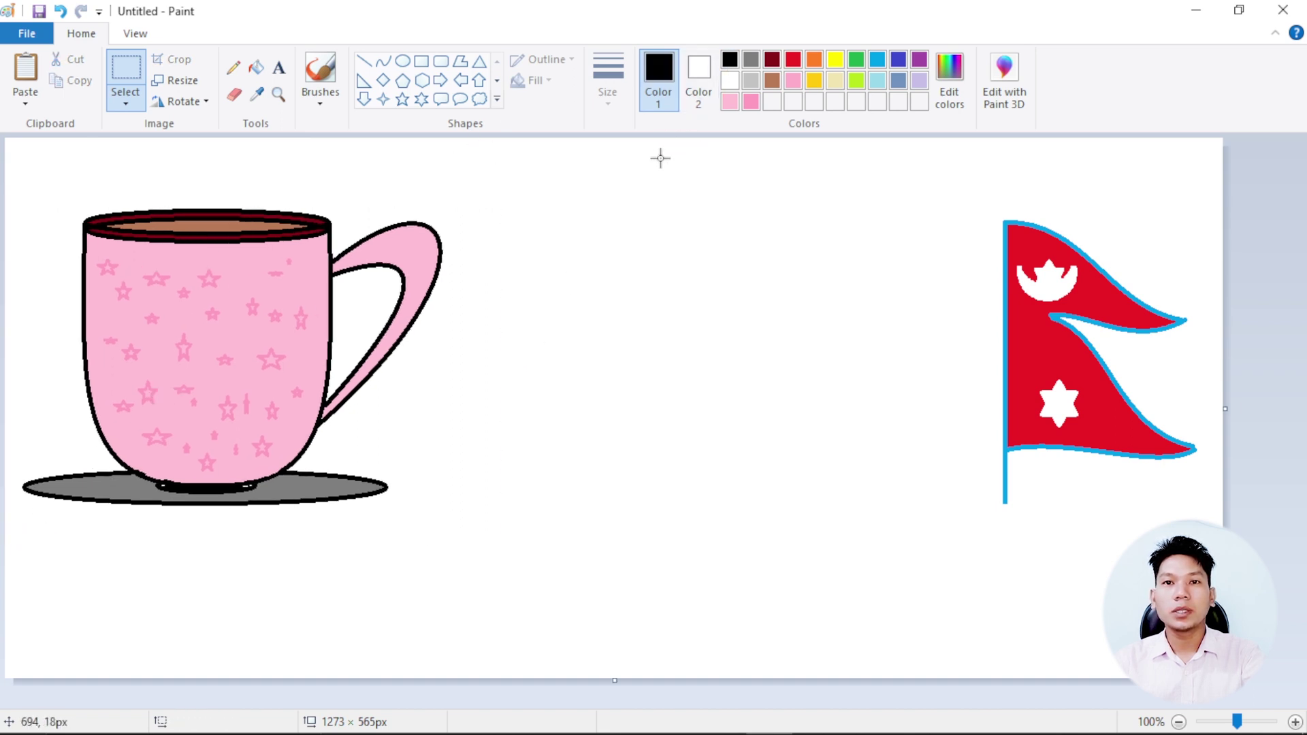
{"action": "left_click", "coordinate": [497, 99]}
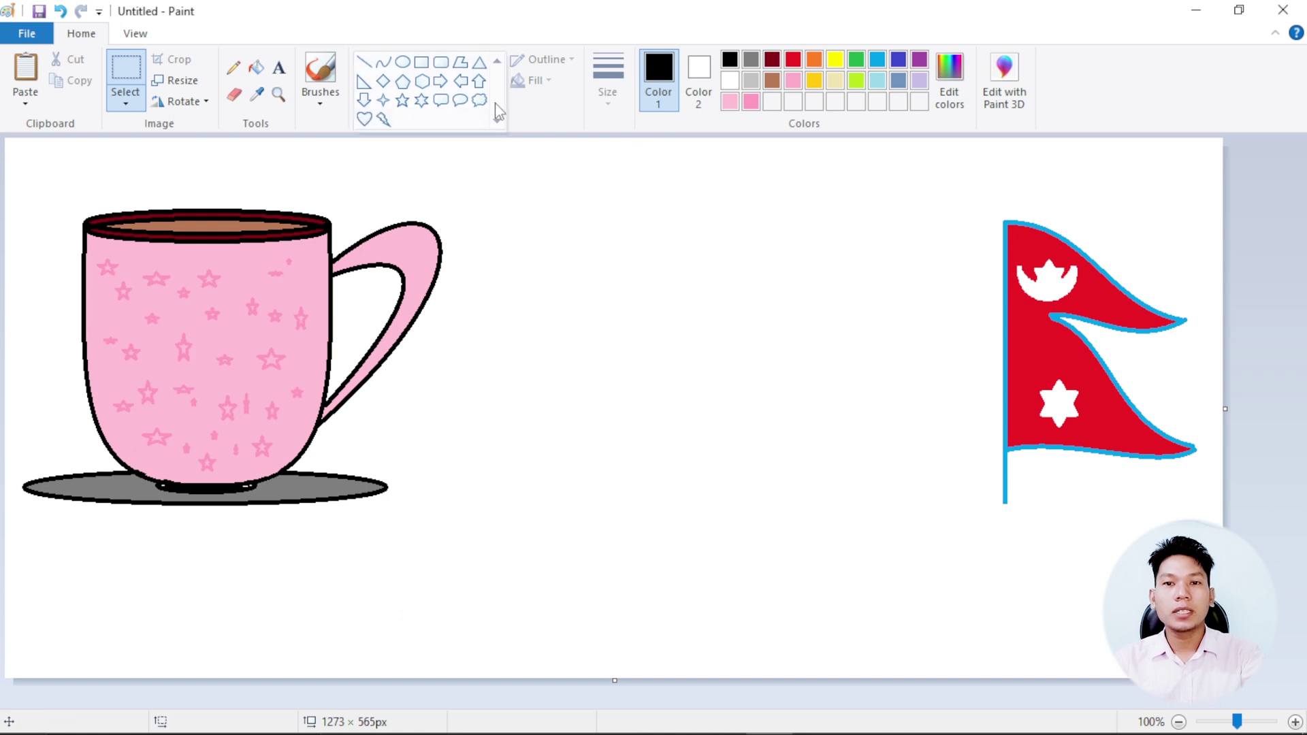
{"action": "left_click", "coordinate": [364, 119]}
{"action": "left_click_drag", "start_coordinate": [623, 239], "coordinate": [740, 351]}
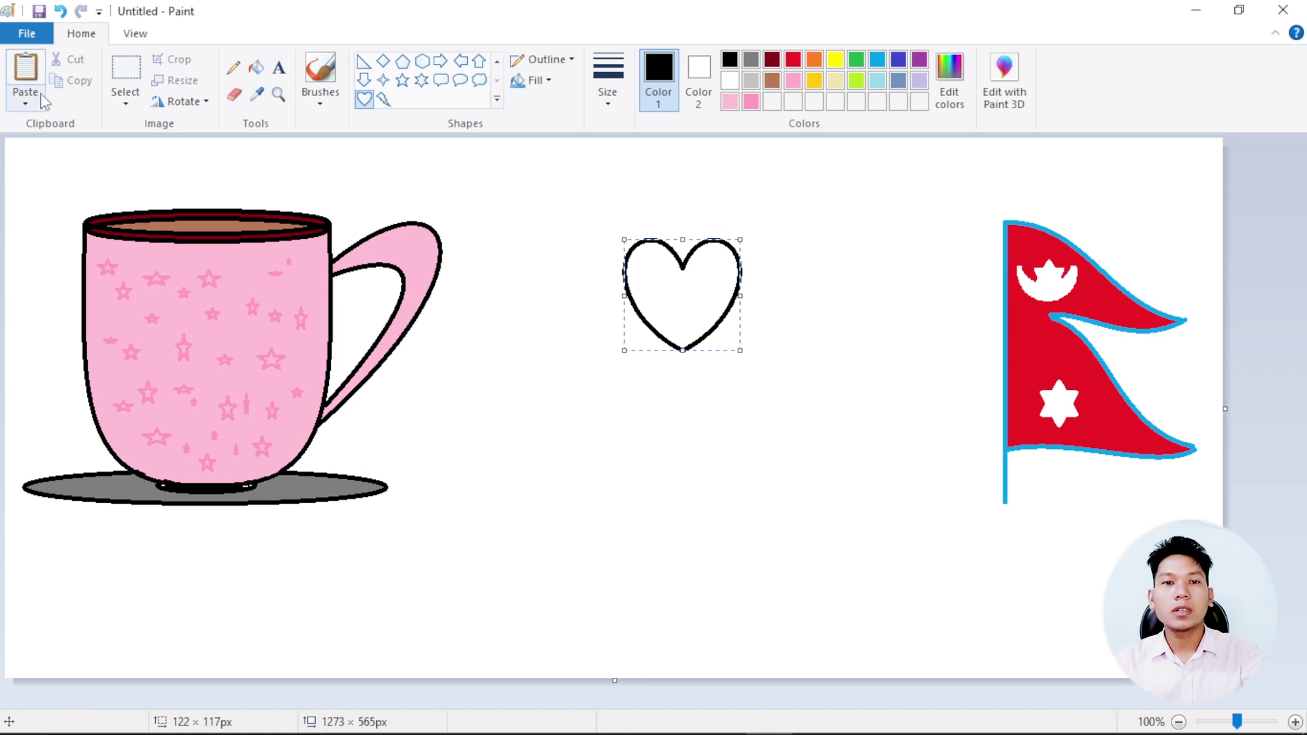
Step: Copy the heart and place the pasted copy between the cup's handle and the original heart
{"action": "left_click", "coordinate": [126, 71]}
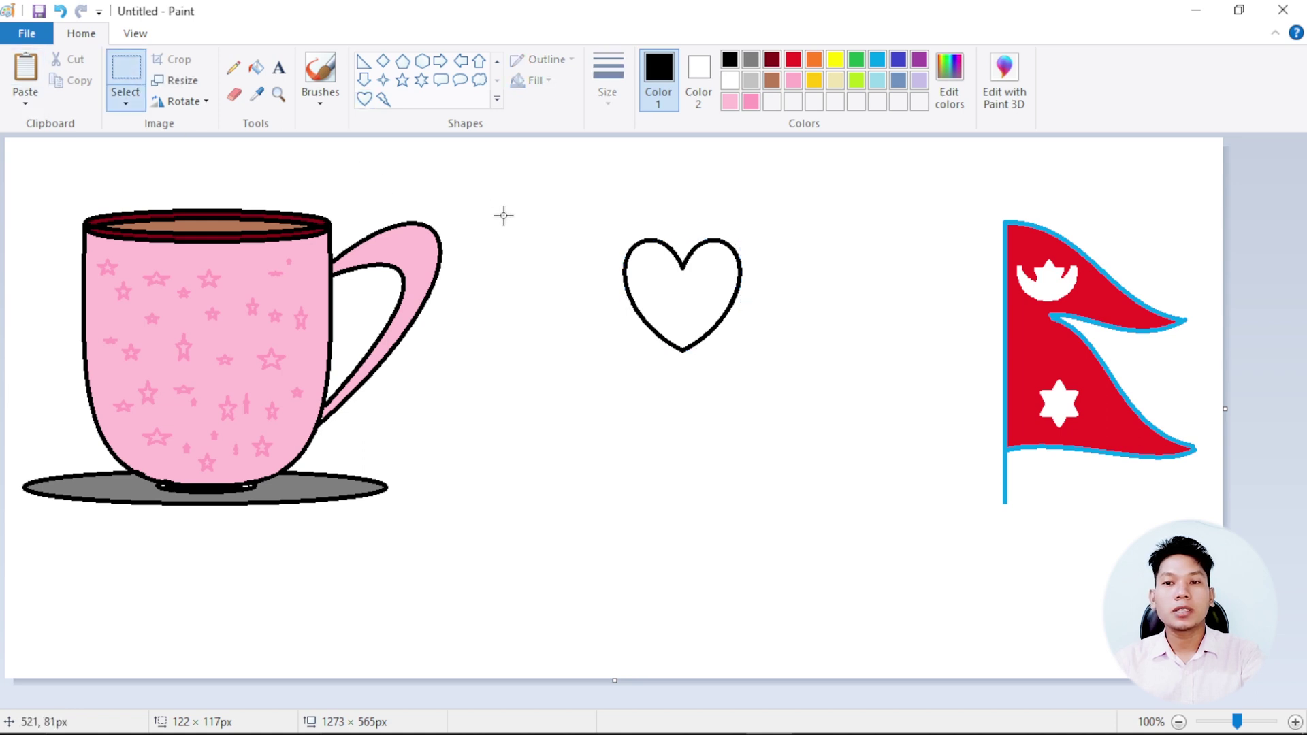
{"action": "left_click_drag", "start_coordinate": [598, 204], "coordinate": [766, 373]}
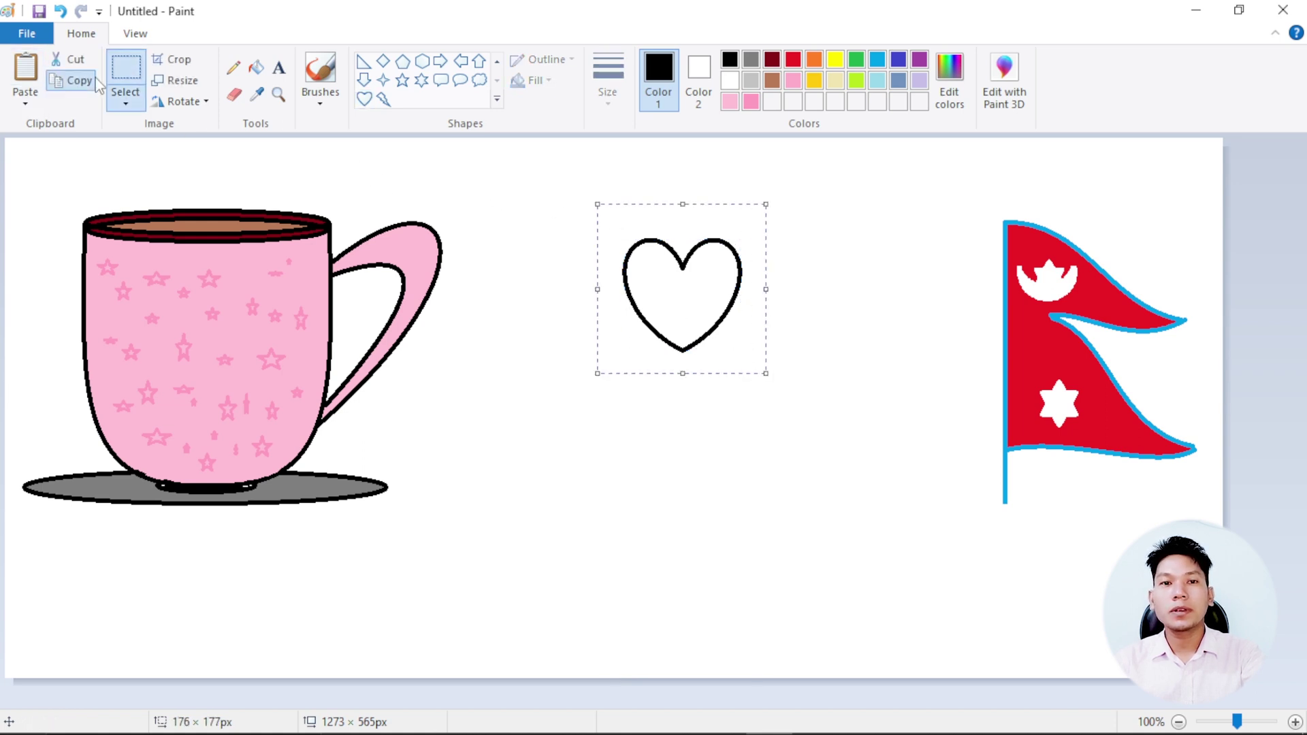
{"action": "left_click", "coordinate": [23, 74]}
{"action": "left_click_drag", "start_coordinate": [80, 164], "coordinate": [474, 296]}
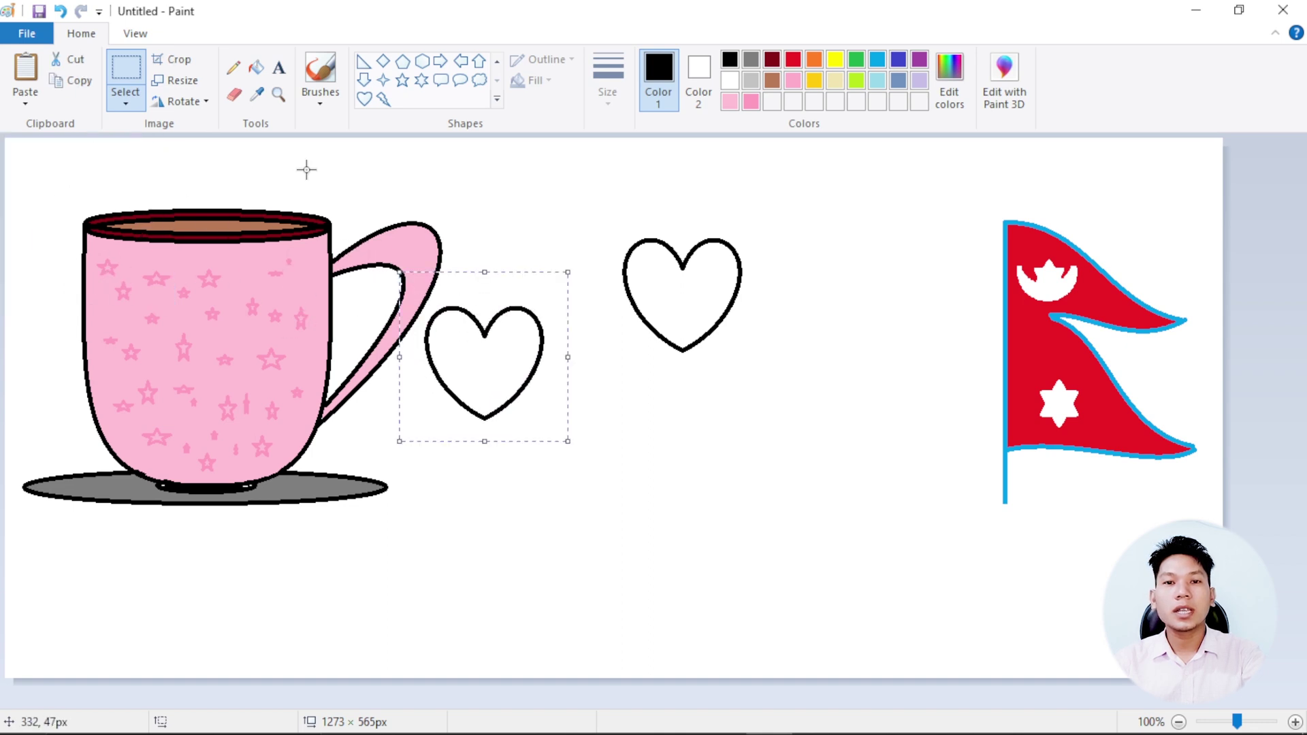
Step: Flip the copied heart horizontally and vertically and place it directly below the original so that their tips meet
{"action": "left_click", "coordinate": [199, 106]}
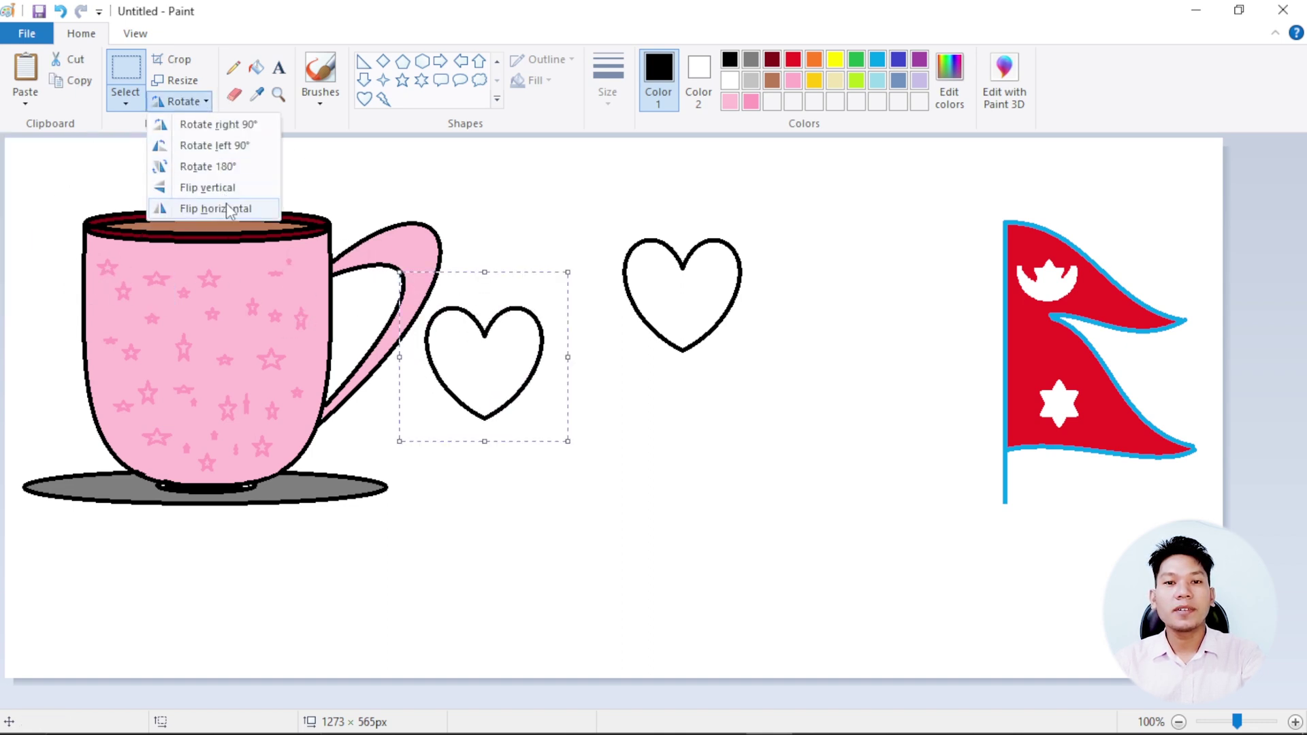
{"action": "left_click", "coordinate": [230, 209]}
{"action": "left_click", "coordinate": [206, 107]}
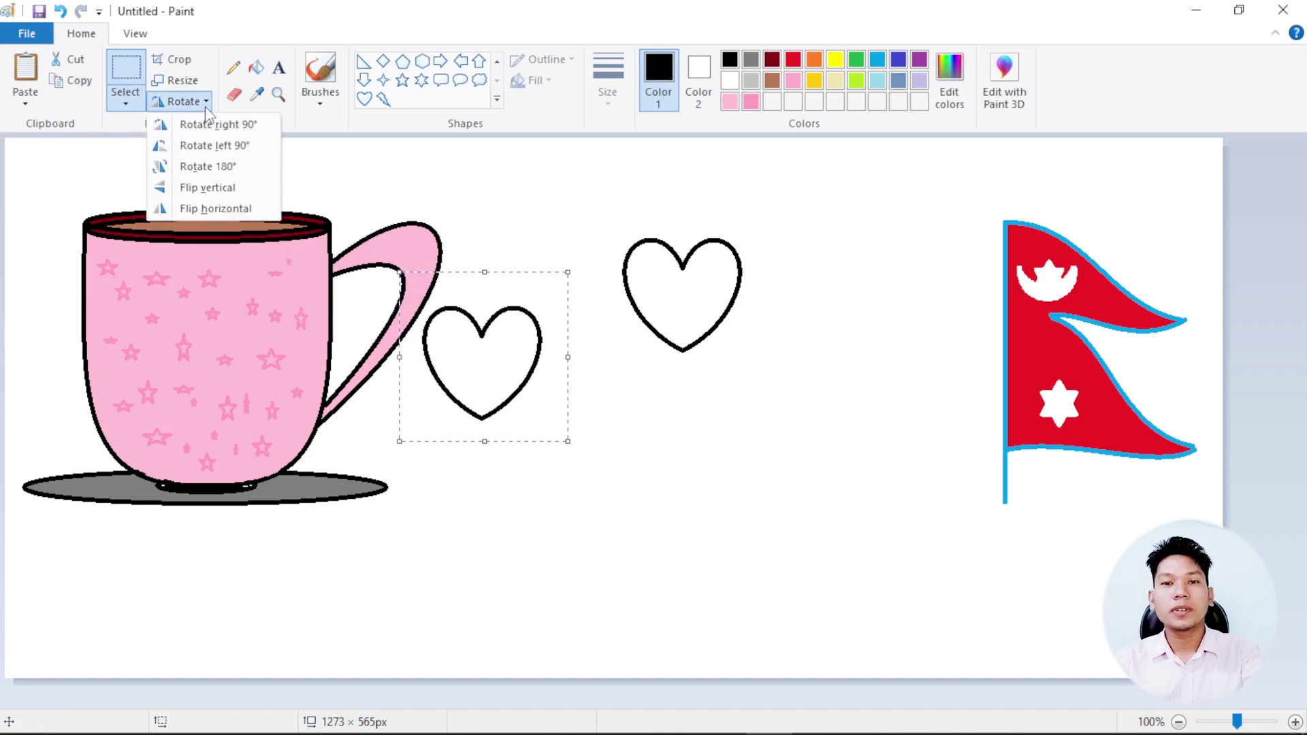
{"action": "left_click", "coordinate": [216, 188]}
{"action": "left_click_drag", "start_coordinate": [484, 384], "coordinate": [684, 447]}
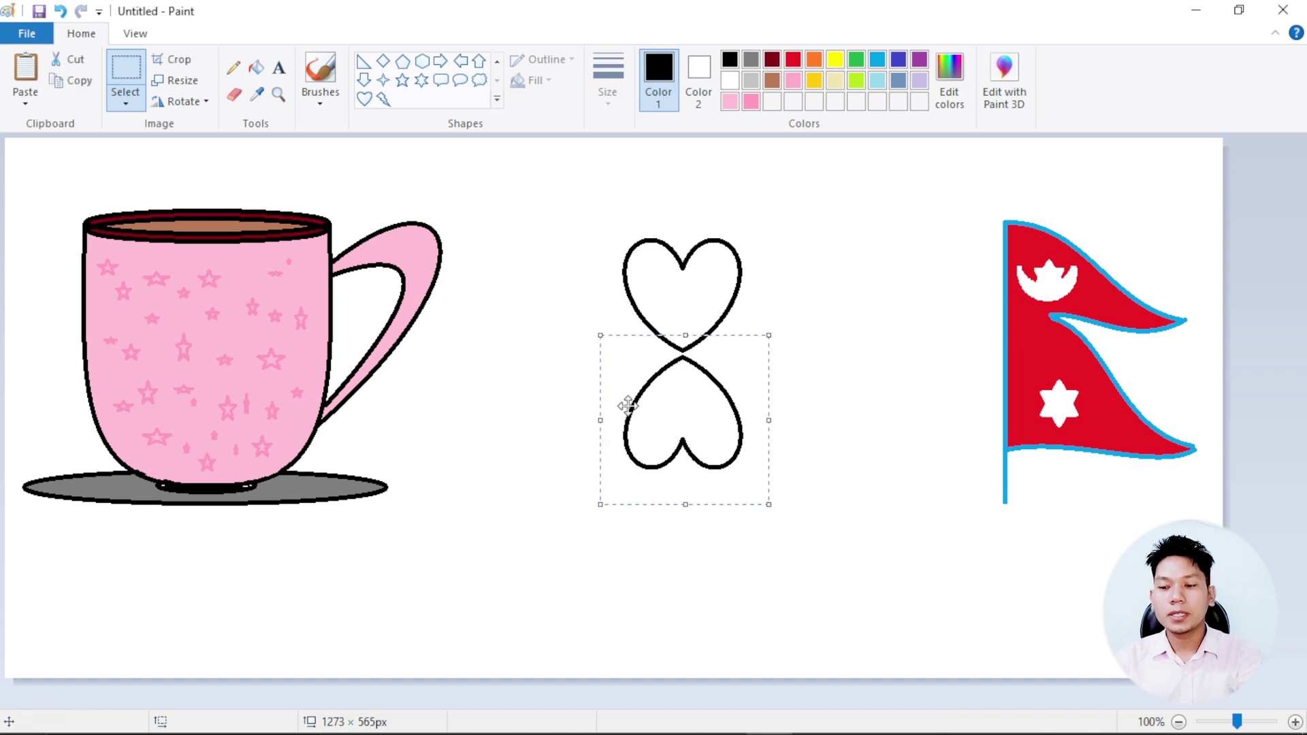
{"action": "left_click_drag", "start_coordinate": [615, 389], "coordinate": [617, 385]}
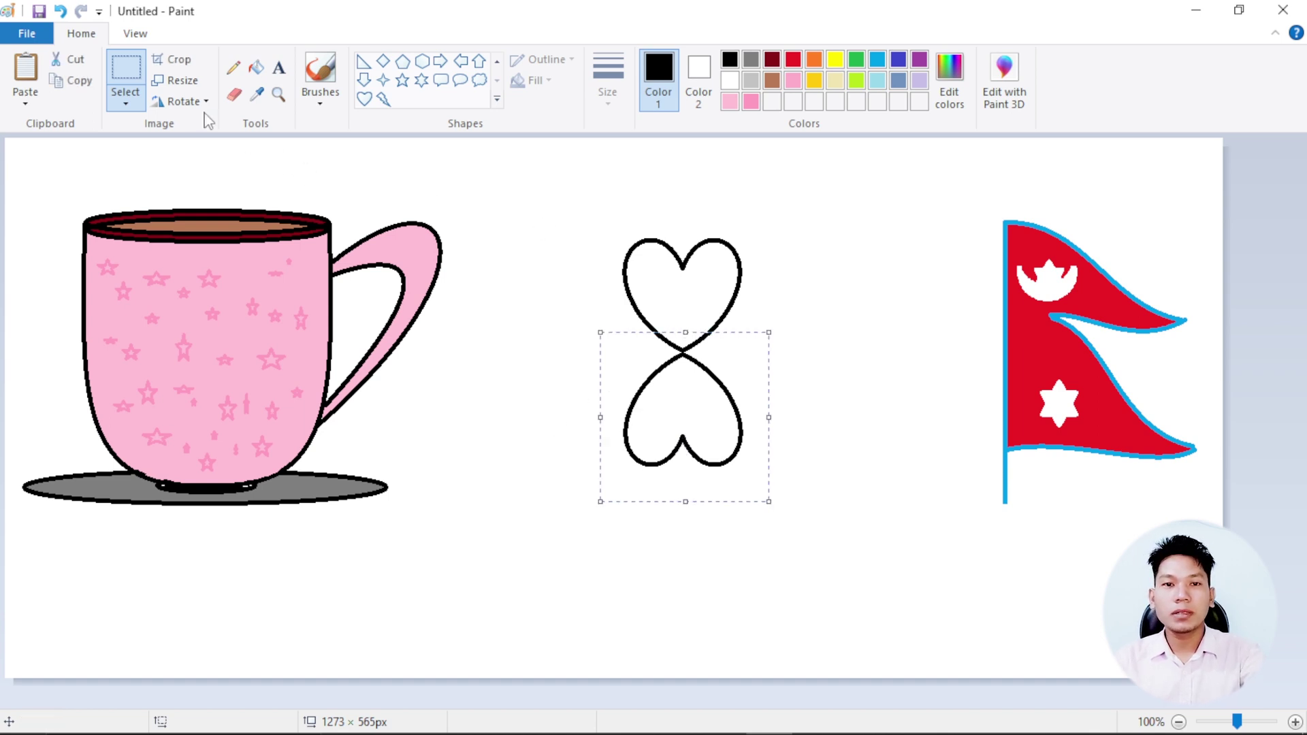
Step: Paste another heart, rotate it right 90° and place it on the right with its tip pointing to where the hearts meet
{"action": "left_click", "coordinate": [26, 71]}
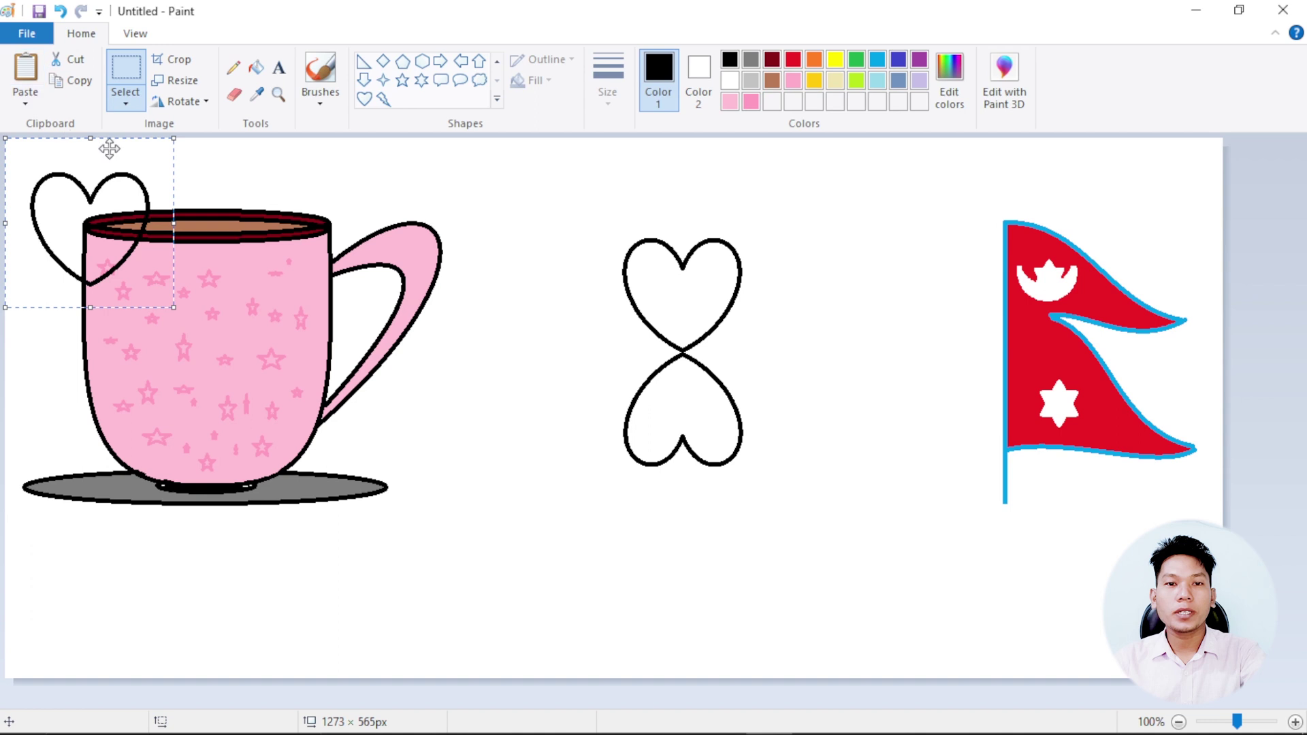
{"action": "left_click", "coordinate": [178, 101]}
{"action": "left_click", "coordinate": [215, 124]}
{"action": "left_click_drag", "start_coordinate": [153, 206], "coordinate": [773, 368]}
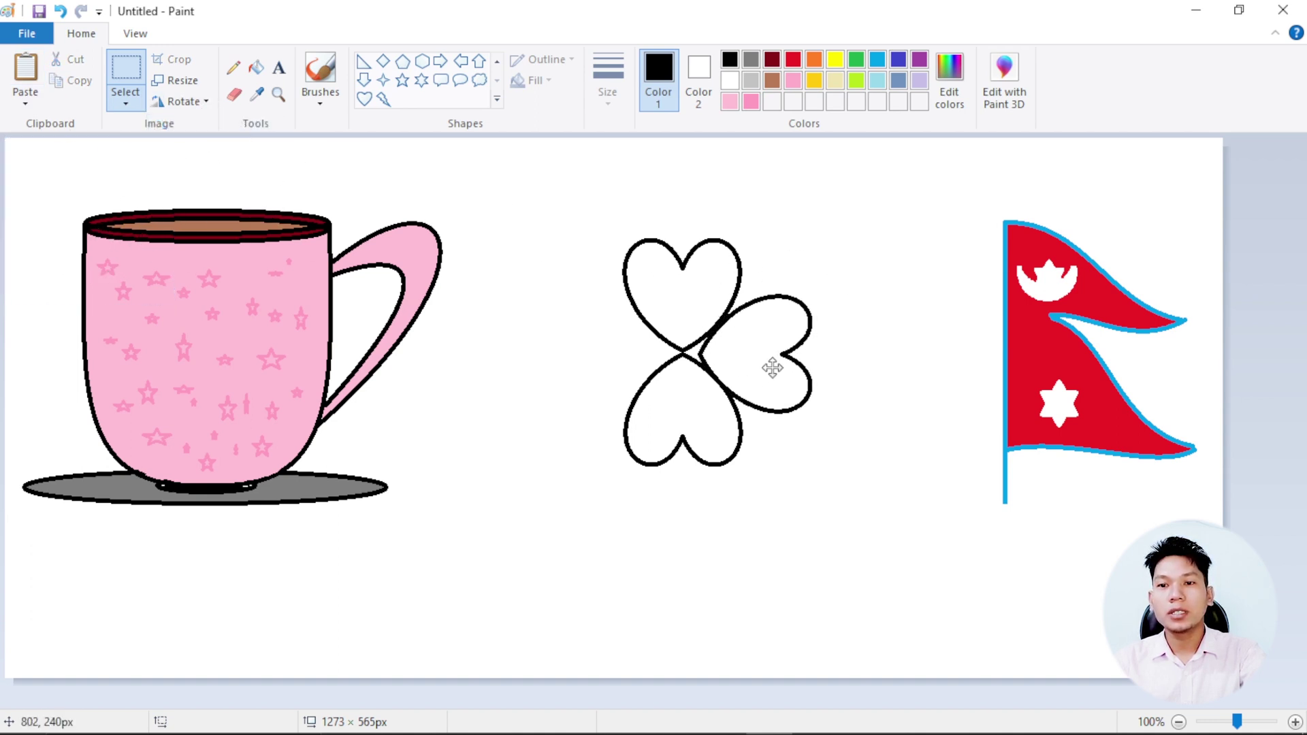
Step: Paste a fourth heart, rotate it left 90° and place it on the left side to complete the four-petal figure
{"action": "left_click", "coordinate": [25, 75]}
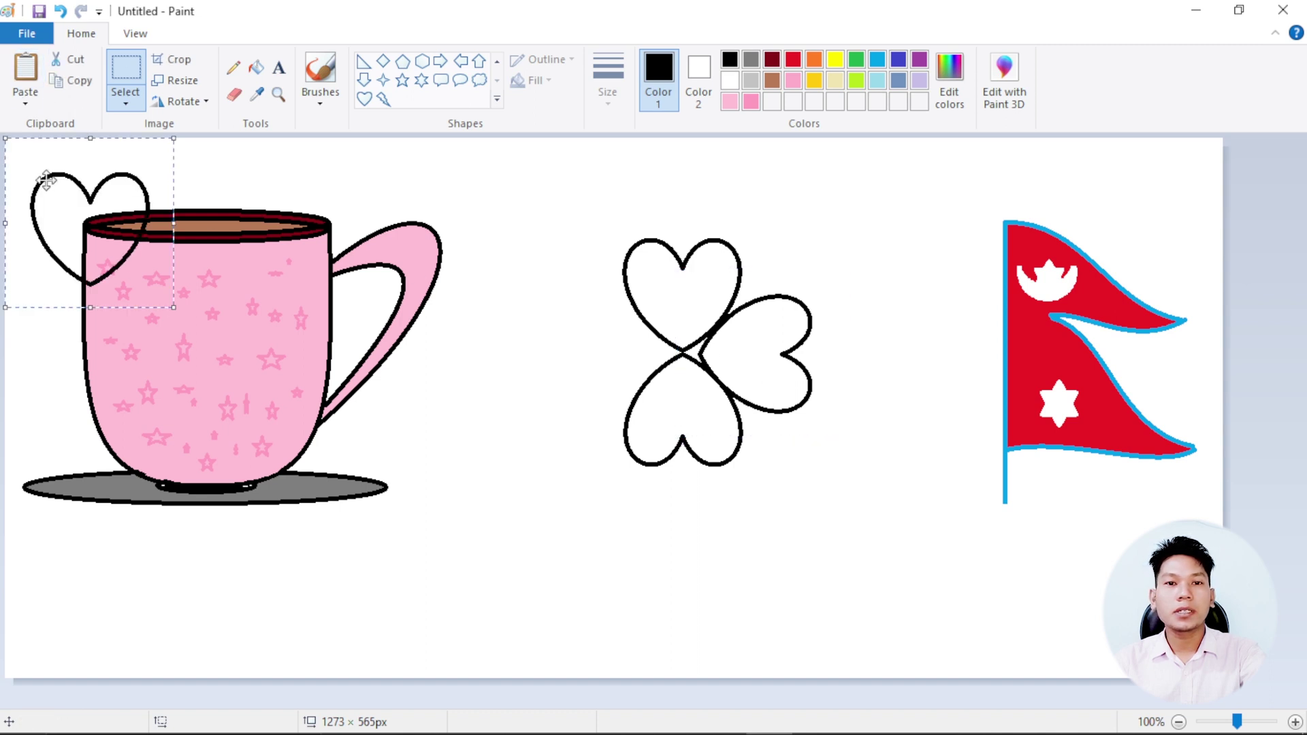
{"action": "left_click", "coordinate": [184, 101]}
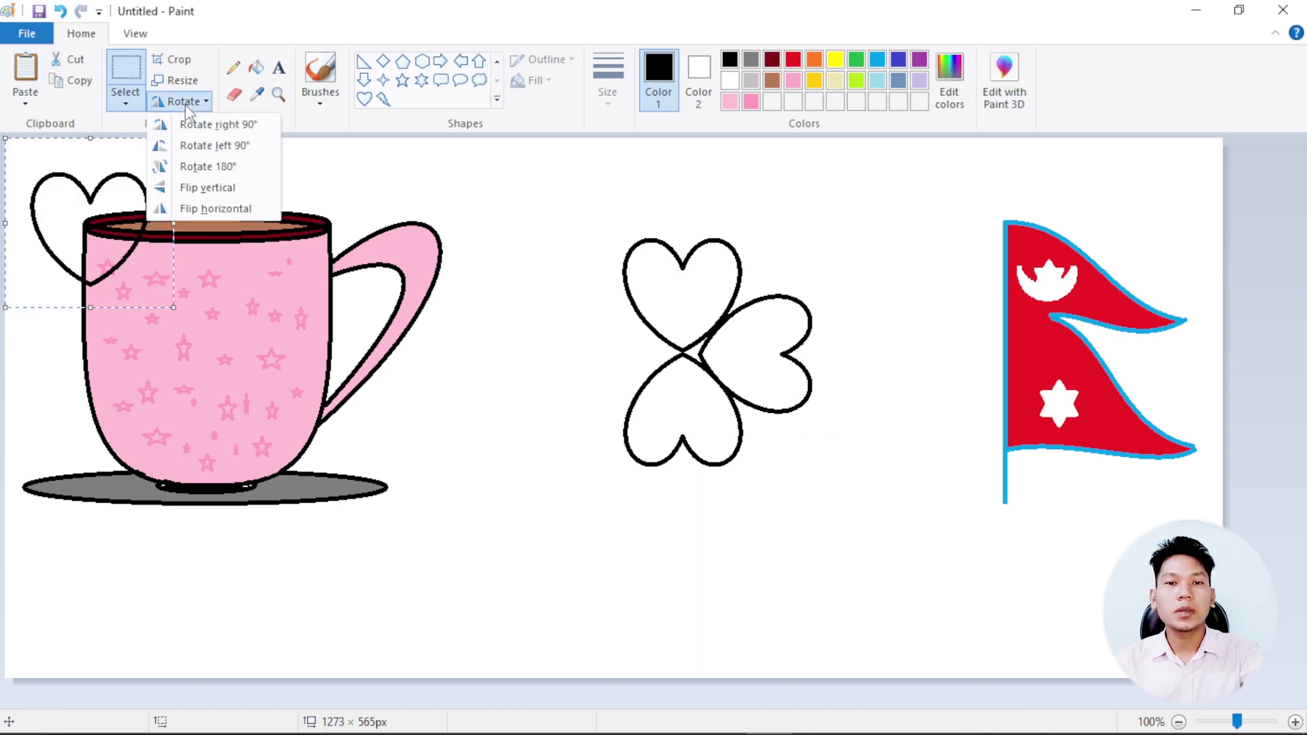
{"action": "left_click", "coordinate": [214, 145]}
{"action": "left_click_drag", "start_coordinate": [98, 235], "coordinate": [617, 371]}
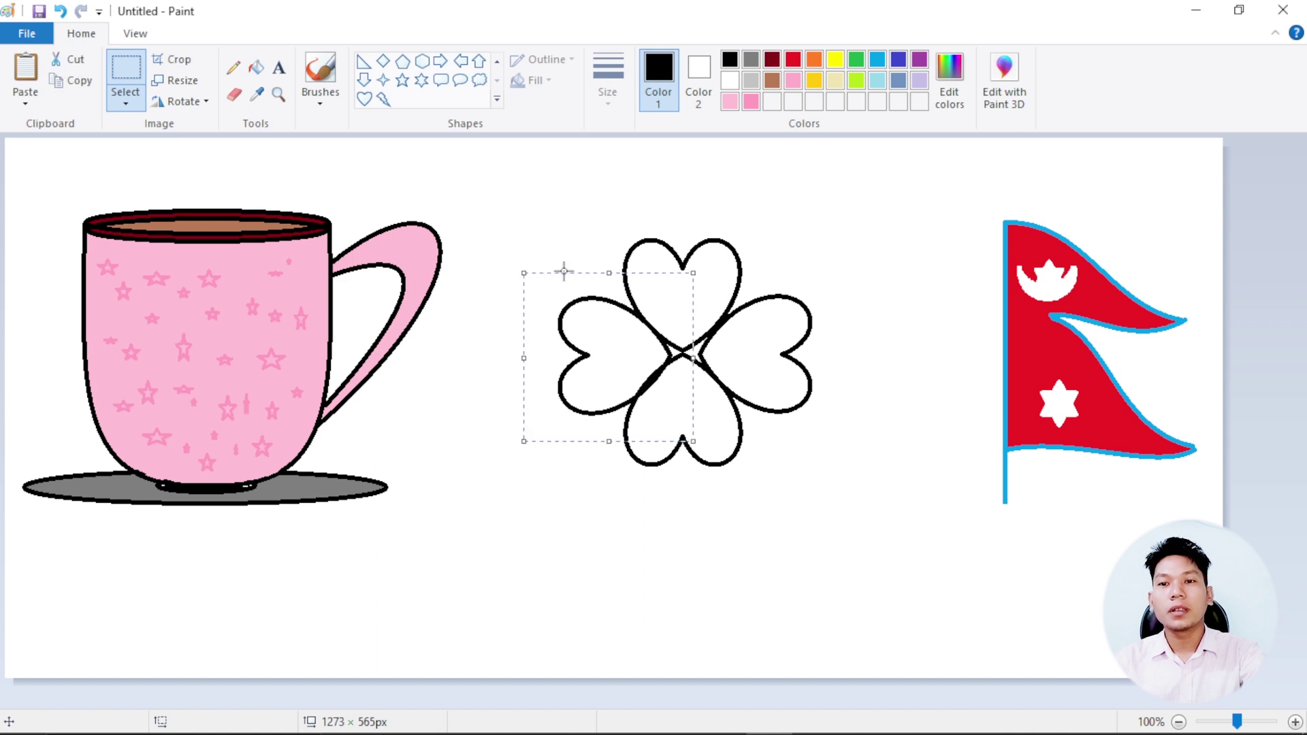
Step: Select the whole four-heart figure and move it slightly up and to the left on the canvas
{"action": "left_click", "coordinate": [513, 213]}
{"action": "left_click_drag", "start_coordinate": [503, 202], "coordinate": [846, 512]}
{"action": "left_click_drag", "start_coordinate": [777, 428], "coordinate": [752, 372]}
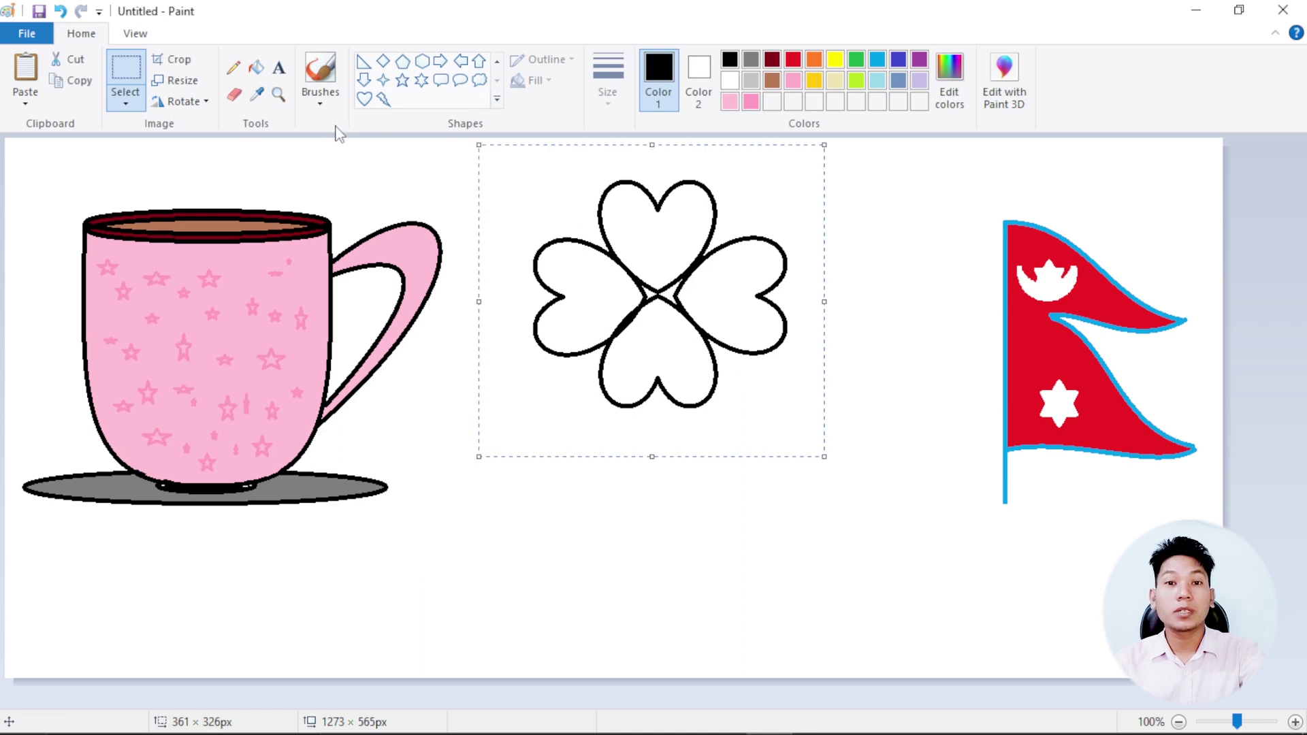
Step: Fill all four hearts with red and recolour their black outlines red to form a solid flower
{"action": "left_click", "coordinate": [256, 67]}
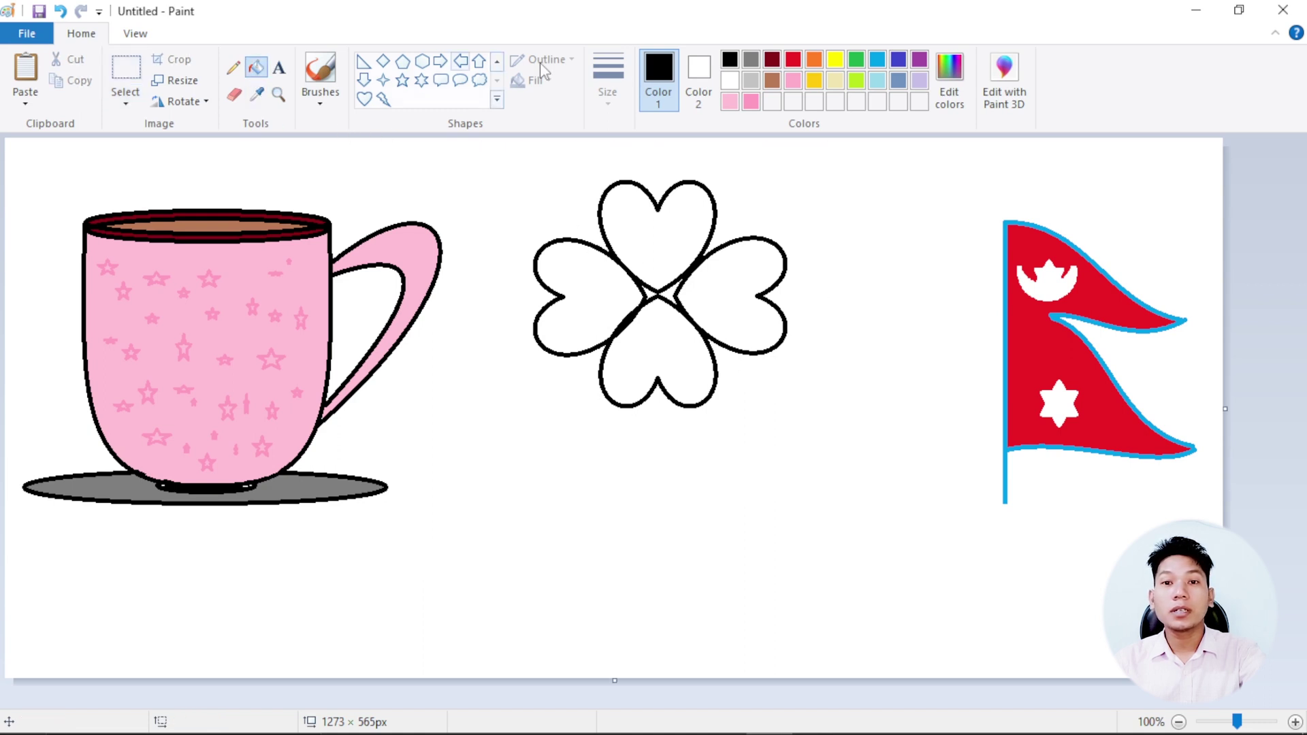
{"action": "left_click", "coordinate": [792, 60]}
{"action": "left_click", "coordinate": [663, 226]}
{"action": "left_click", "coordinate": [633, 307]}
{"action": "left_click", "coordinate": [678, 331]}
{"action": "left_click", "coordinate": [738, 300]}
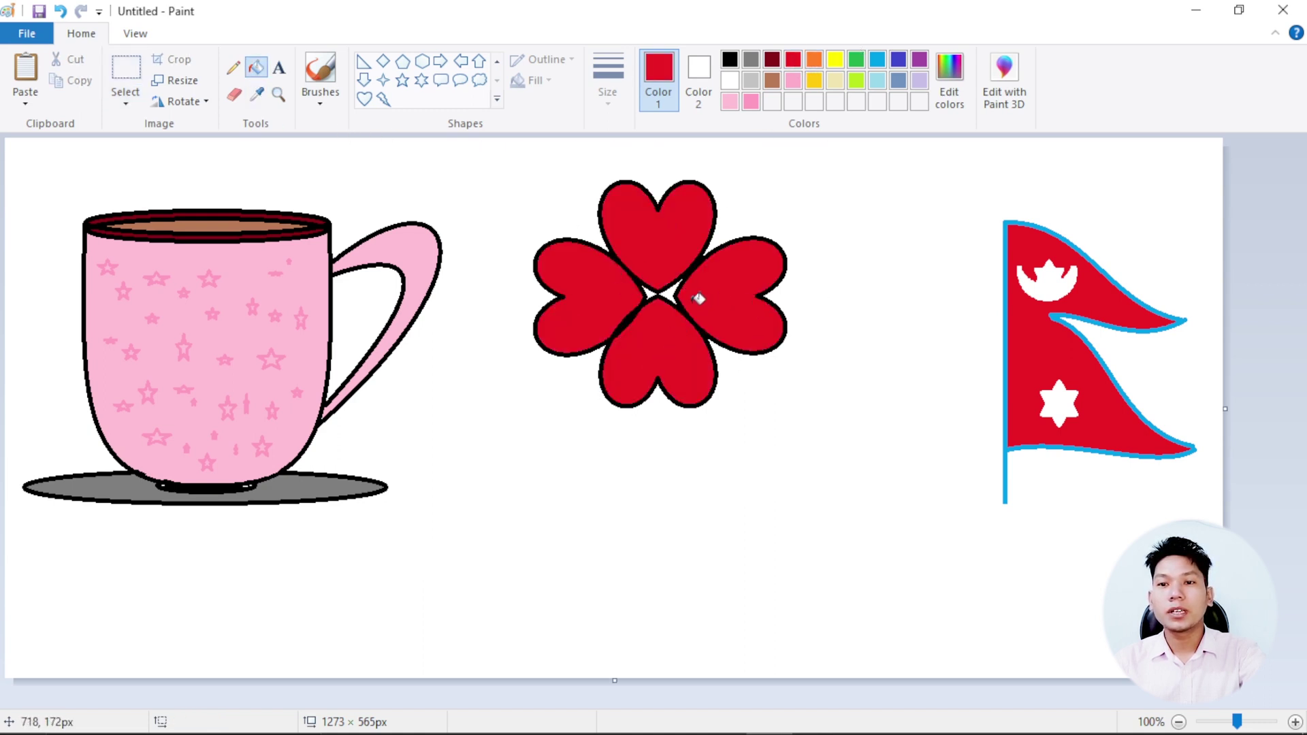
{"action": "left_click", "coordinate": [647, 297]}
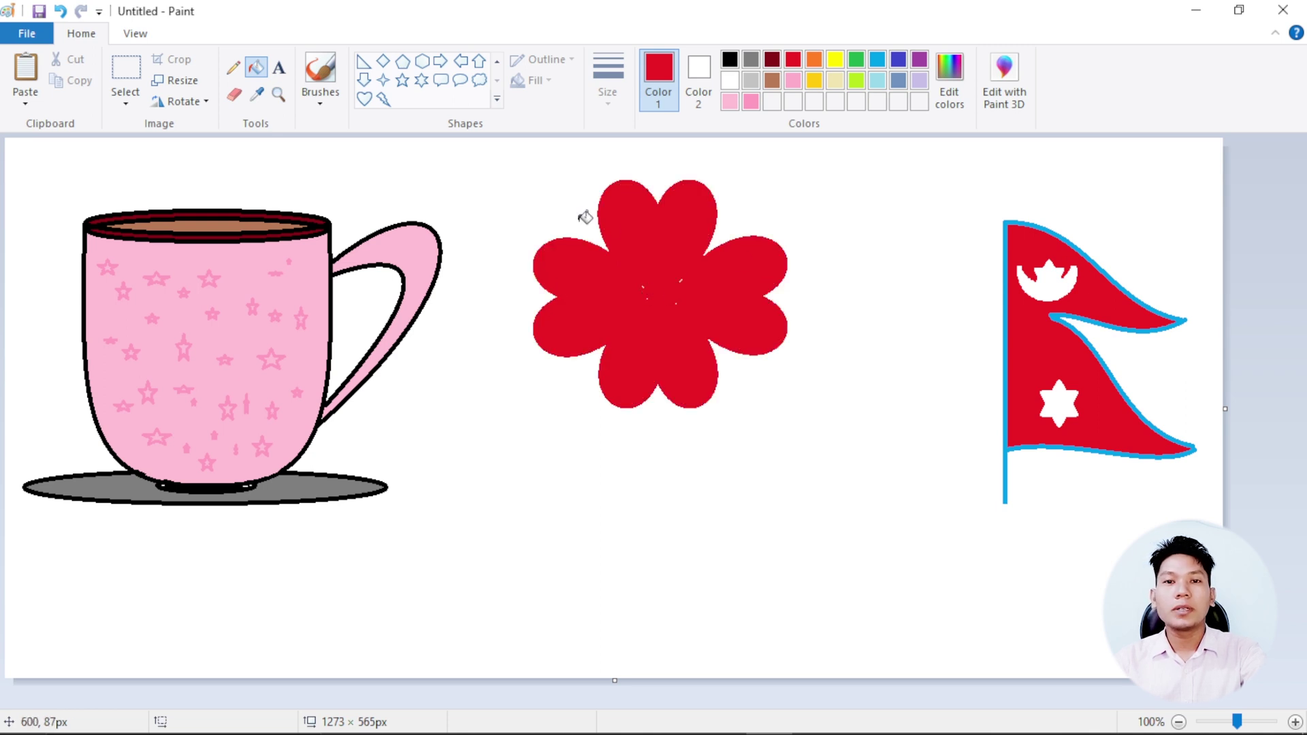
Step: Mix a lighter red with luminosity 170 and paint feathery oil-brush strokes outward from the flower's centre
{"action": "left_click", "coordinate": [320, 101]}
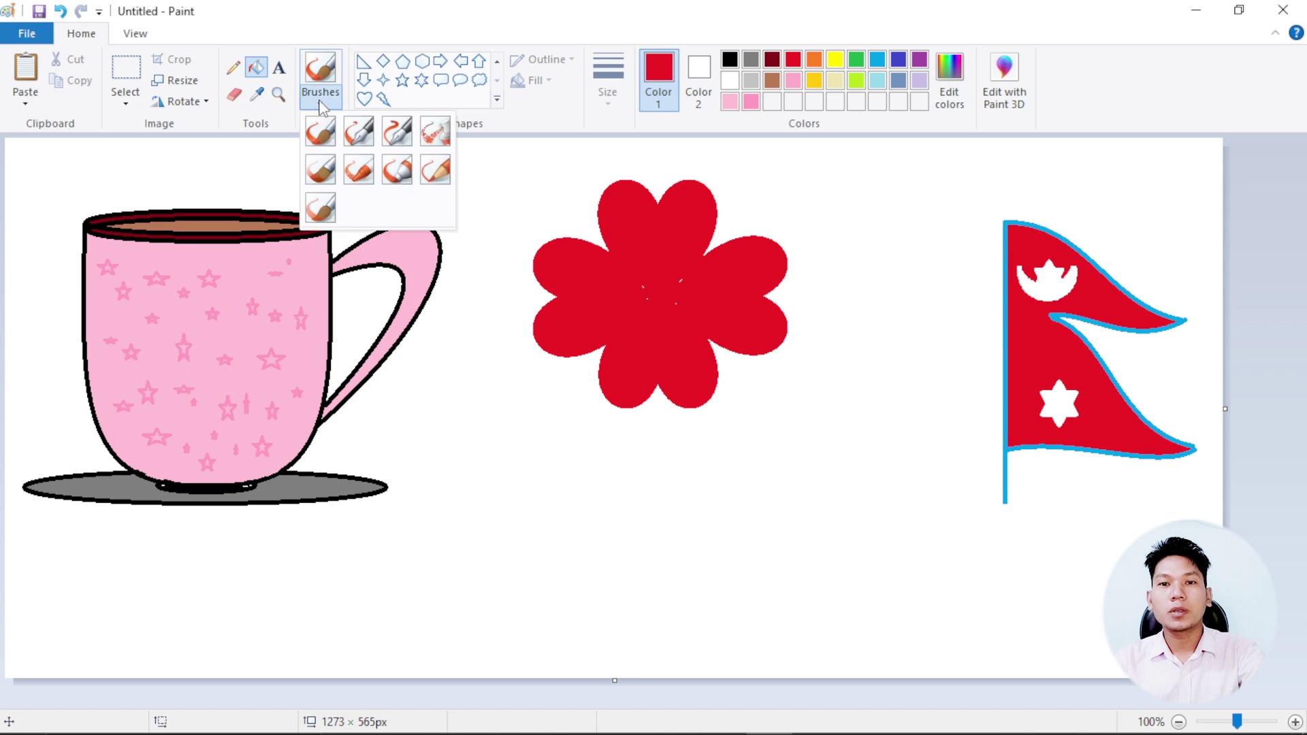
{"action": "left_click", "coordinate": [331, 172]}
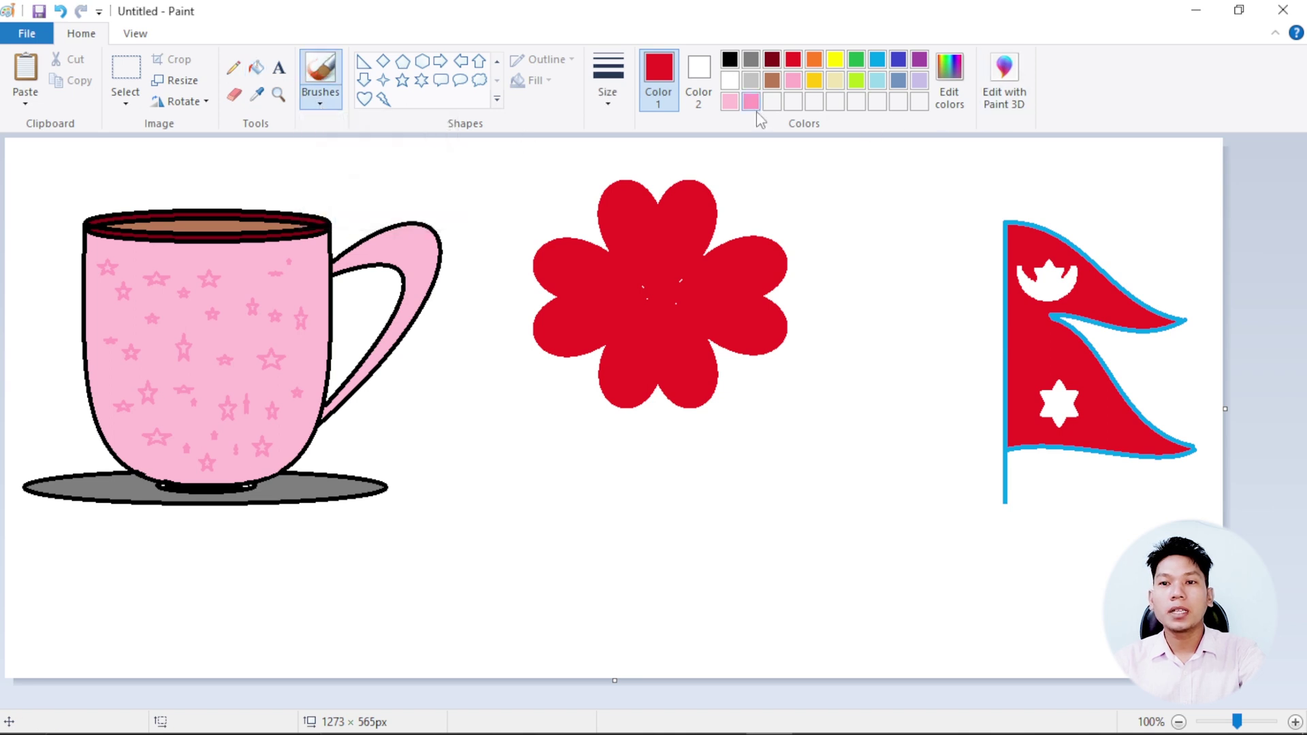
{"action": "left_click", "coordinate": [960, 109]}
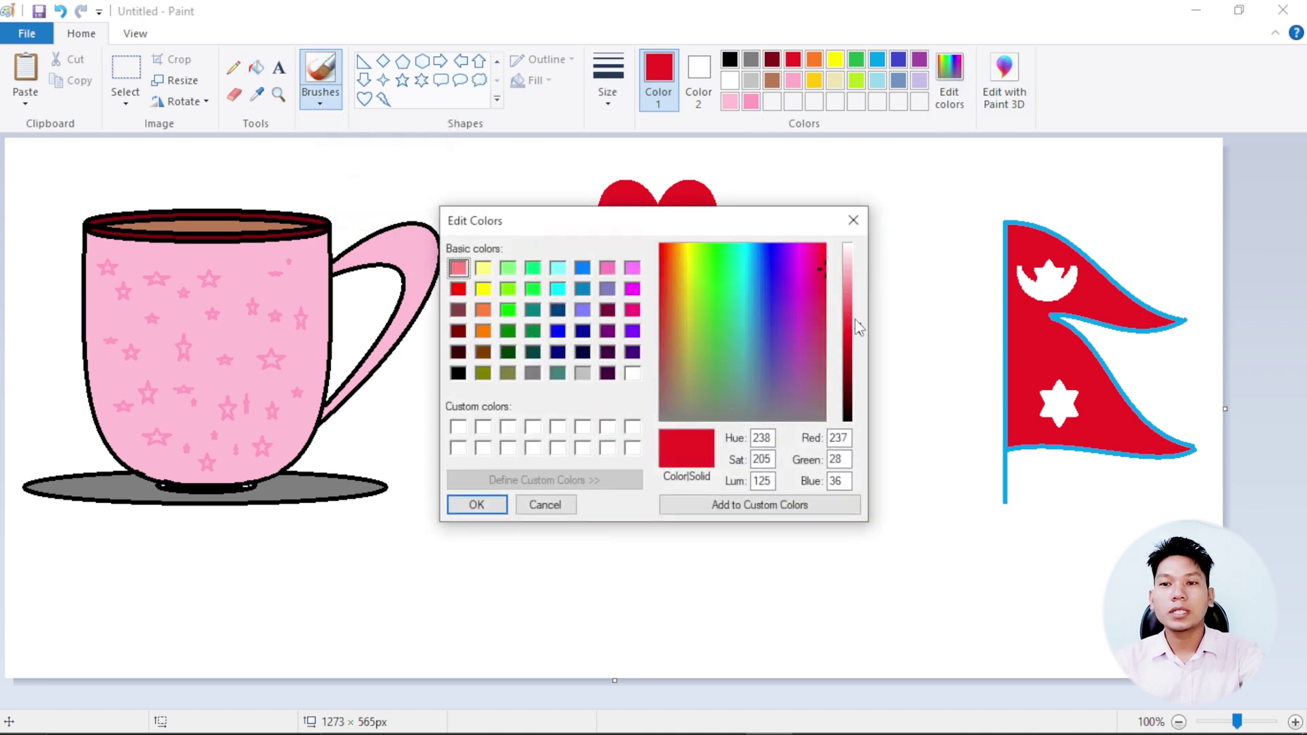
{"action": "left_click_drag", "start_coordinate": [858, 325], "coordinate": [859, 303]}
{"action": "left_click", "coordinate": [476, 502]}
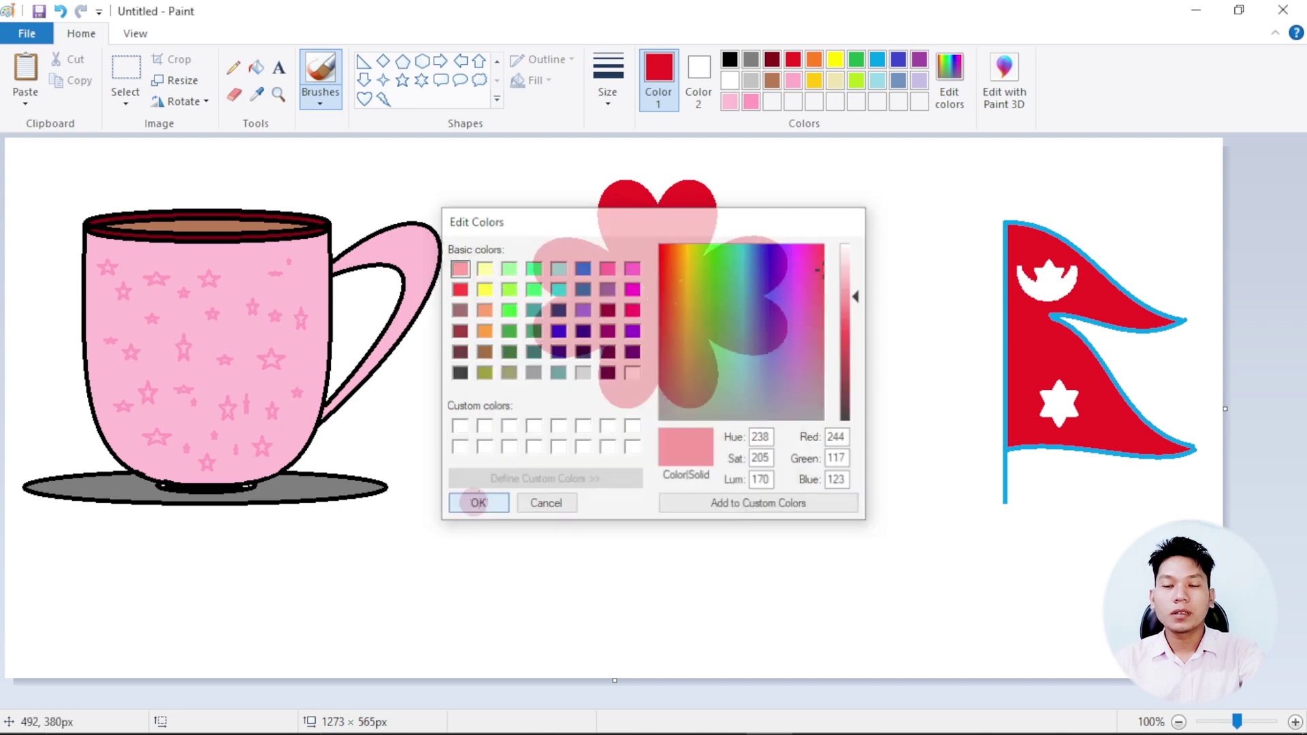
{"action": "mouse_move", "coordinate": [633, 244]}
{"action": "left_mouse_down"}
{"action": "mouse_move", "coordinate": [650, 295]}
{"action": "mouse_move", "coordinate": [665, 261]}
{"action": "mouse_move", "coordinate": [653, 306]}
{"action": "mouse_move", "coordinate": [648, 250]}
{"action": "mouse_move", "coordinate": [656, 305]}
{"action": "mouse_move", "coordinate": [706, 268]}
{"action": "mouse_move", "coordinate": [681, 289]}
{"action": "mouse_move", "coordinate": [712, 286]}
{"action": "mouse_move", "coordinate": [672, 297]}
{"action": "mouse_move", "coordinate": [725, 314]}
{"action": "mouse_move", "coordinate": [680, 305]}
{"action": "left_mouse_up"}
{"action": "mouse_move", "coordinate": [661, 324]}
{"action": "left_mouse_down"}
{"action": "mouse_move", "coordinate": [633, 357]}
{"action": "mouse_move", "coordinate": [664, 315]}
{"action": "mouse_move", "coordinate": [628, 329]}
{"action": "mouse_move", "coordinate": [643, 315]}
{"action": "mouse_move", "coordinate": [602, 313]}
{"action": "mouse_move", "coordinate": [652, 303]}
{"action": "mouse_move", "coordinate": [610, 285]}
{"action": "mouse_move", "coordinate": [656, 309]}
{"action": "mouse_move", "coordinate": [616, 265]}
{"action": "mouse_move", "coordinate": [630, 273]}
{"action": "mouse_move", "coordinate": [628, 297]}
{"action": "mouse_move", "coordinate": [596, 271]}
{"action": "mouse_move", "coordinate": [638, 300]}
{"action": "left_mouse_up"}
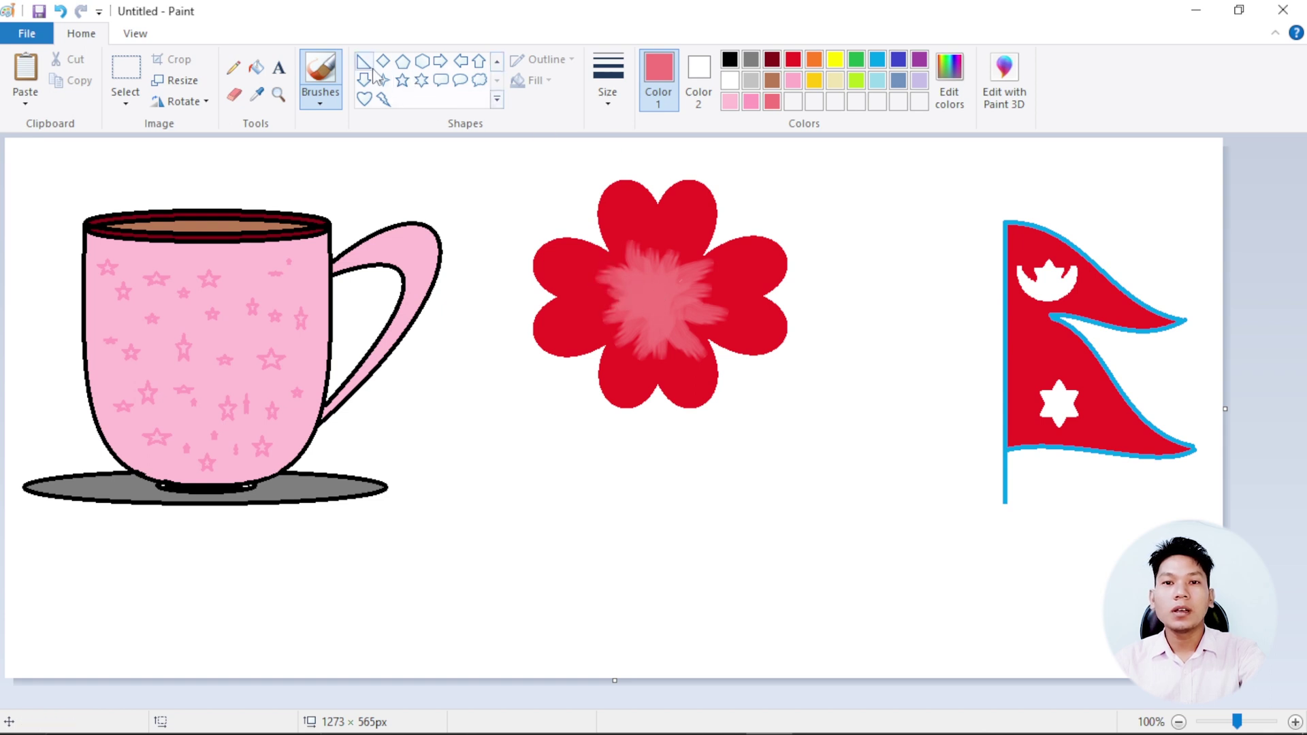
Step: Draw a gold circle about 47 × 47 px at the flower's centre and colour its inside solid gold with fill and oil brush
{"action": "left_click", "coordinate": [497, 61]}
{"action": "left_click", "coordinate": [402, 62]}
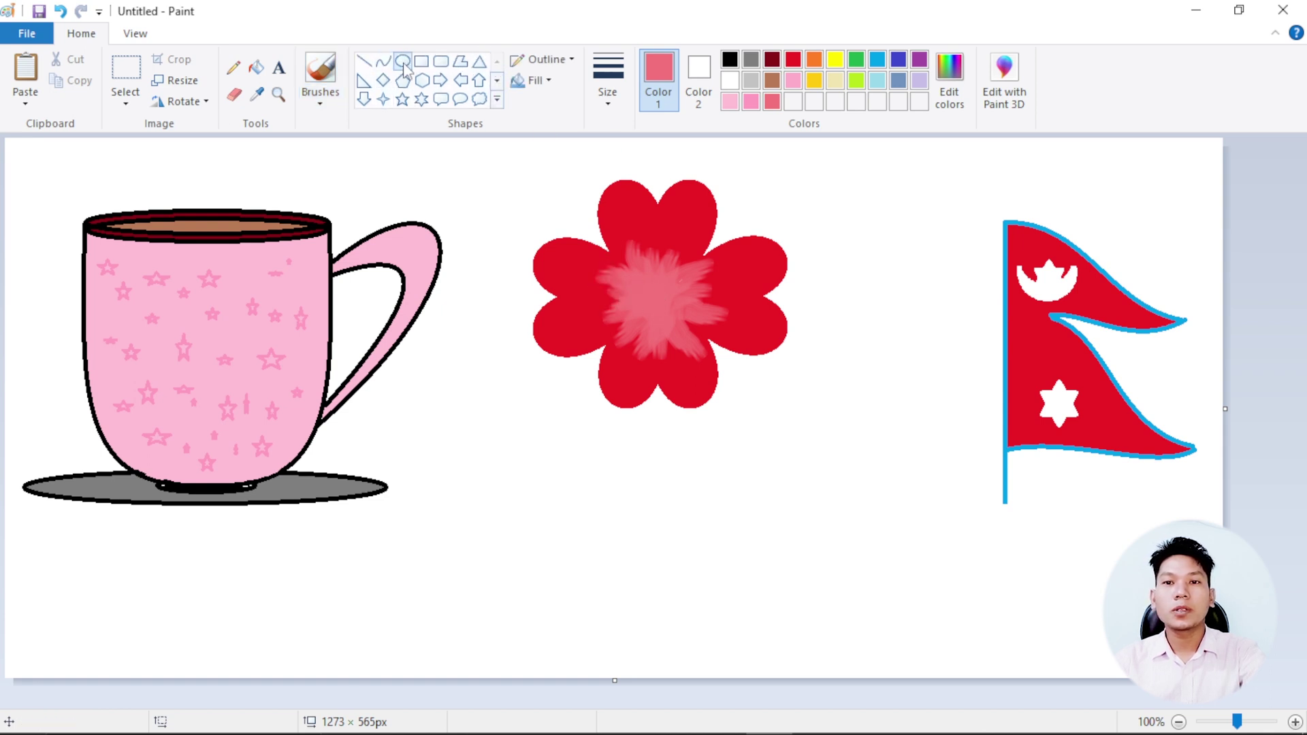
{"action": "left_click", "coordinate": [815, 81]}
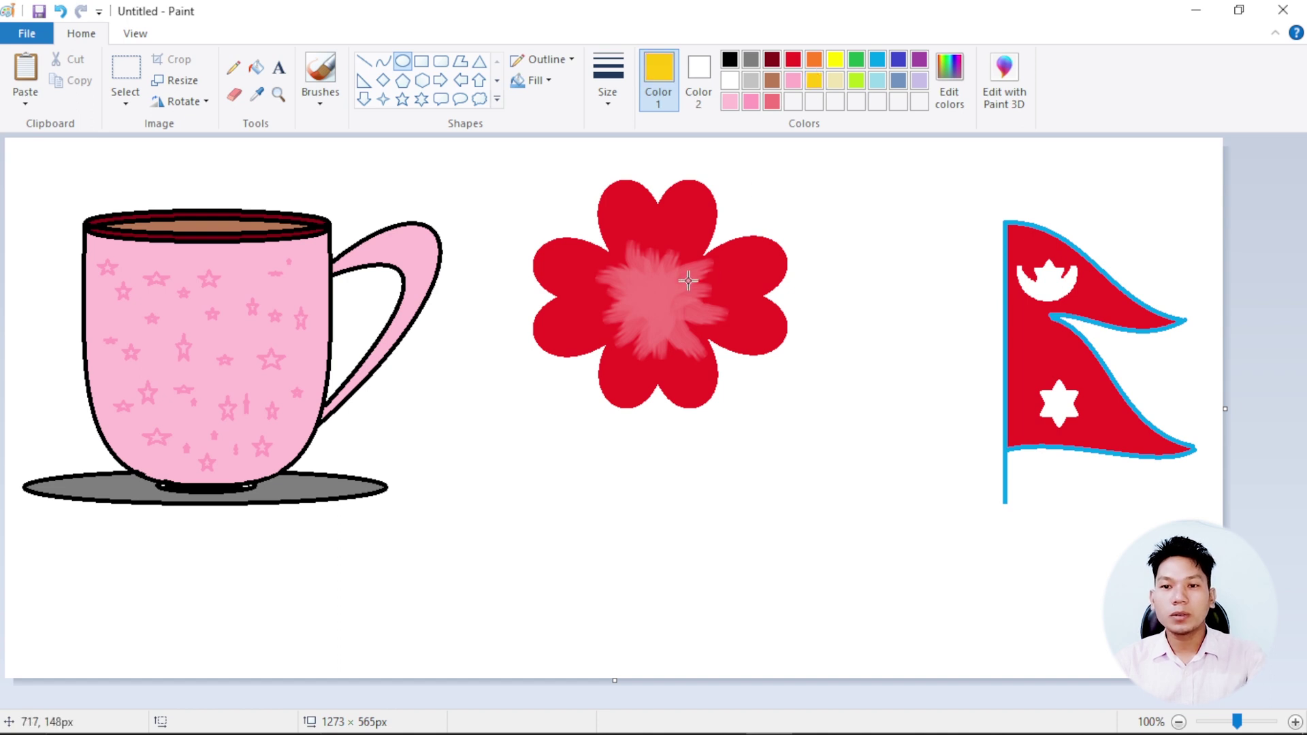
{"action": "mouse_move", "coordinate": [647, 292]}
{"action": "left_mouse_down"}
{"action": "mouse_move", "coordinate": [692, 337]}
{"action": "mouse_move", "coordinate": [656, 303]}
{"action": "left_mouse_up"}
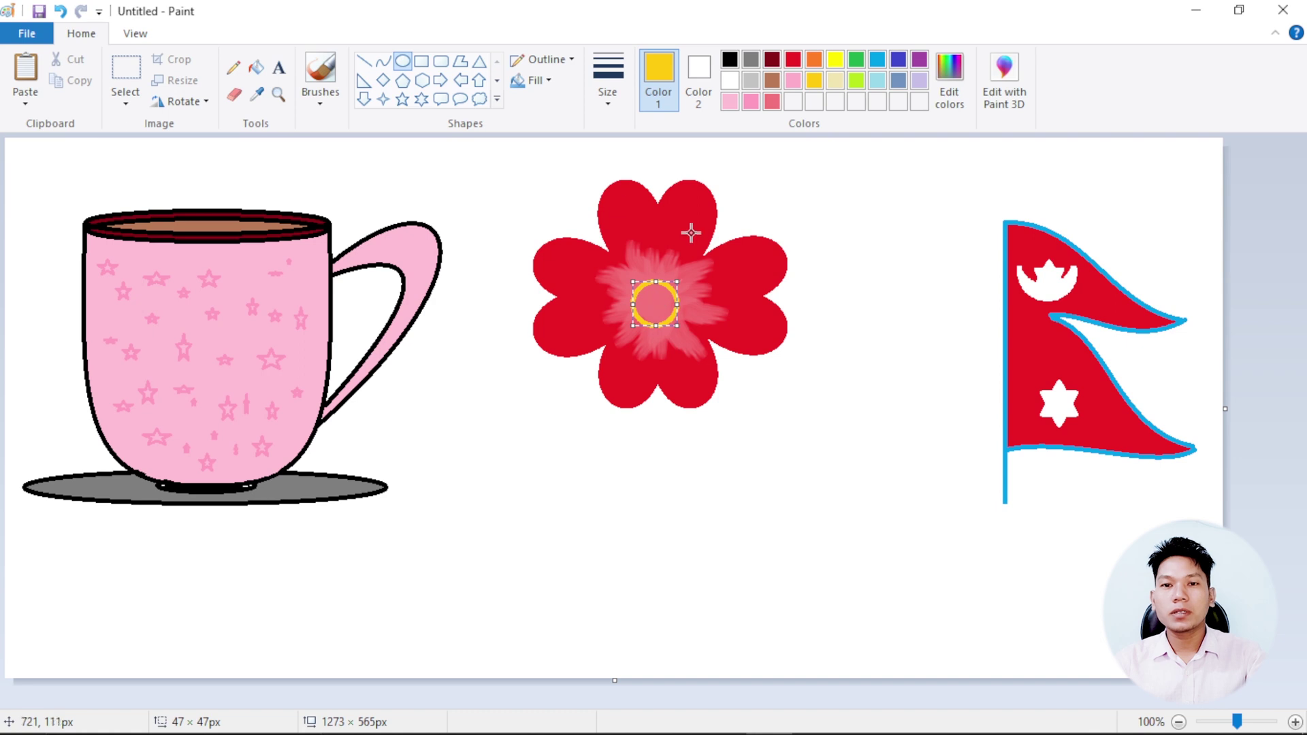
{"action": "left_click", "coordinate": [256, 66]}
{"action": "left_click", "coordinate": [663, 295]}
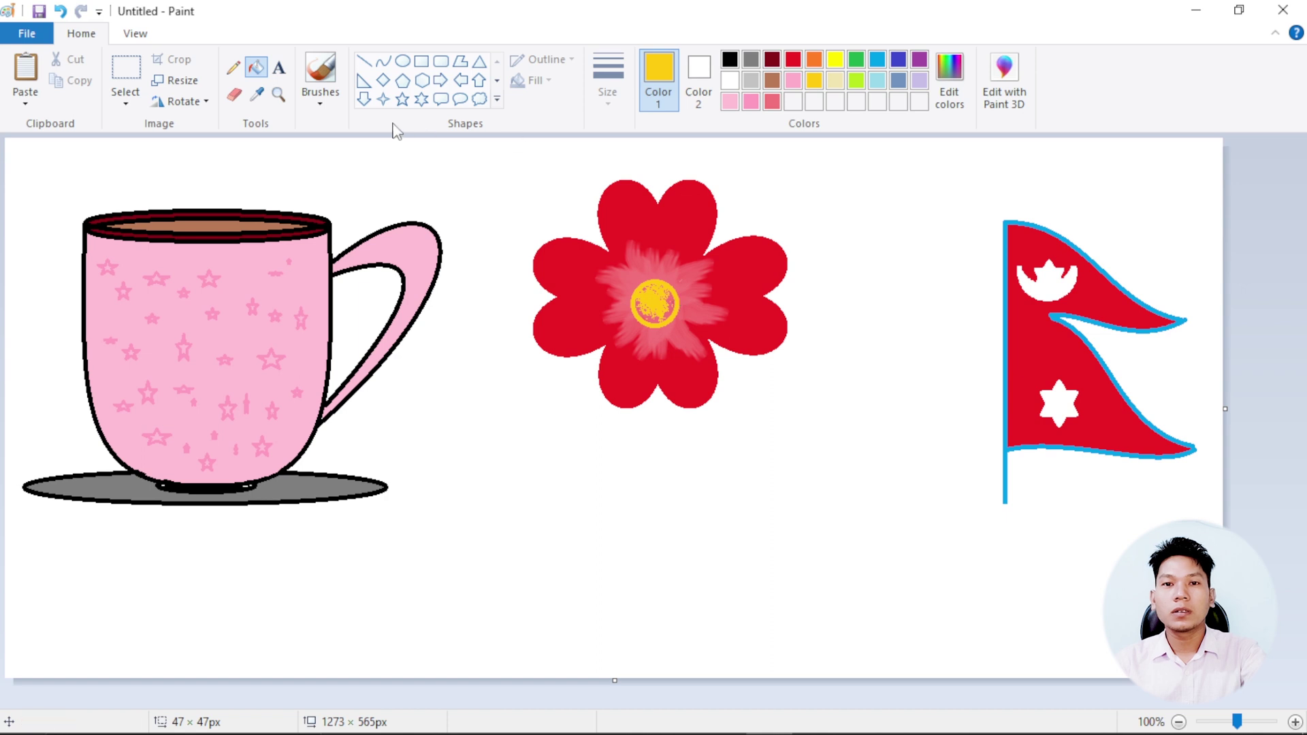
{"action": "left_click", "coordinate": [320, 99]}
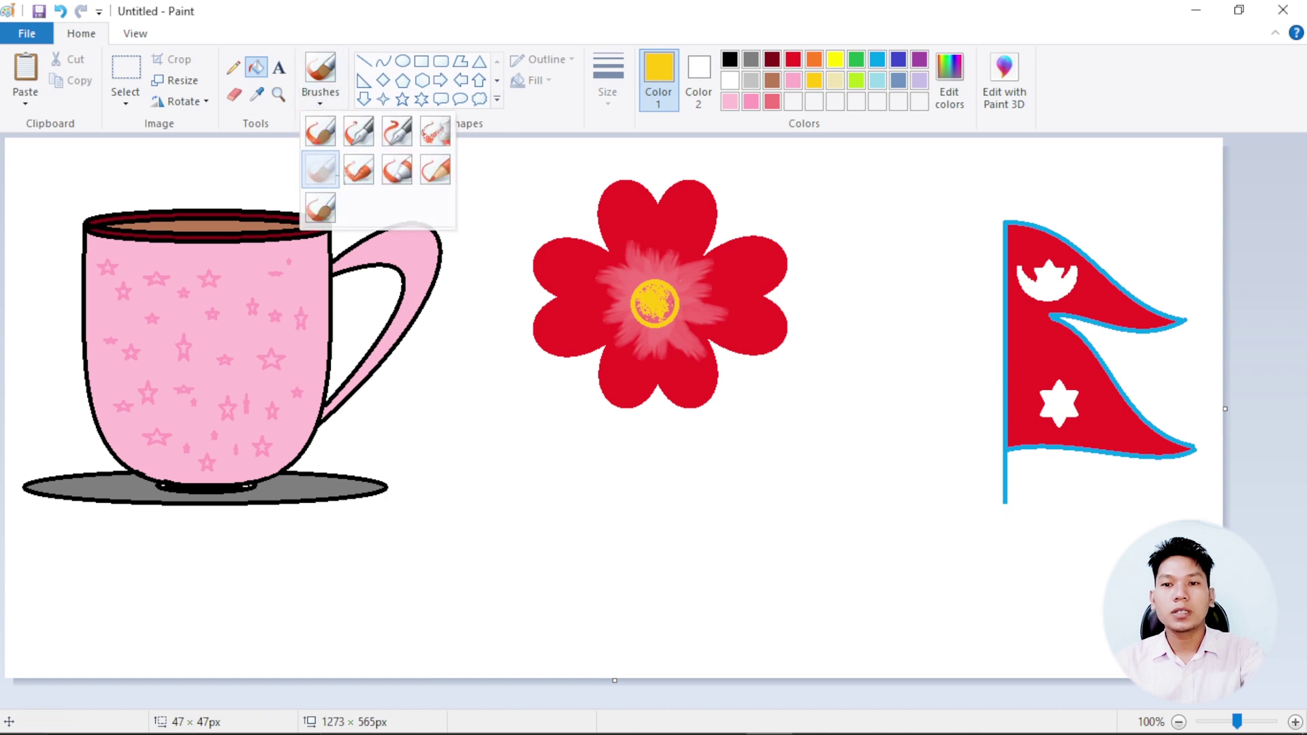
{"action": "left_click", "coordinate": [320, 169]}
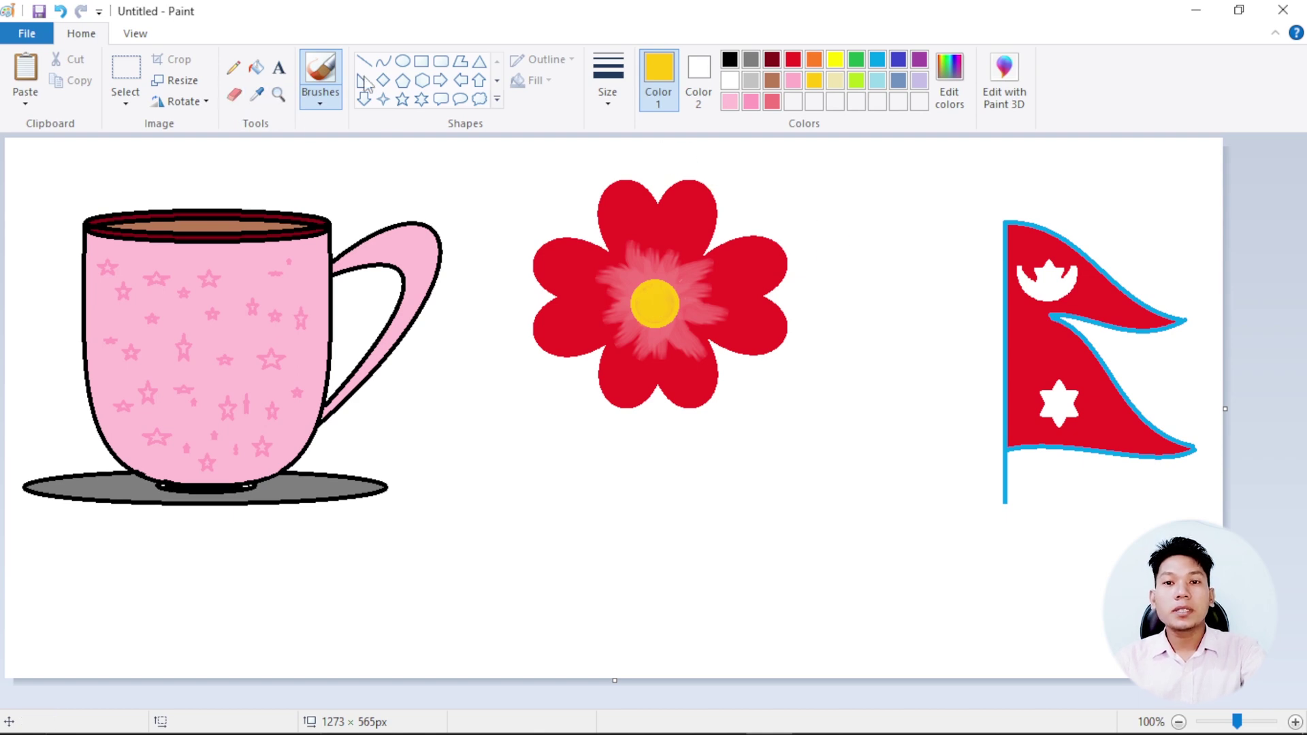
Step: Draw a black stem curving from the top petal over the flower's right side, with a rectangular pot about 146 × 67 px at its base
{"action": "left_click", "coordinate": [384, 62]}
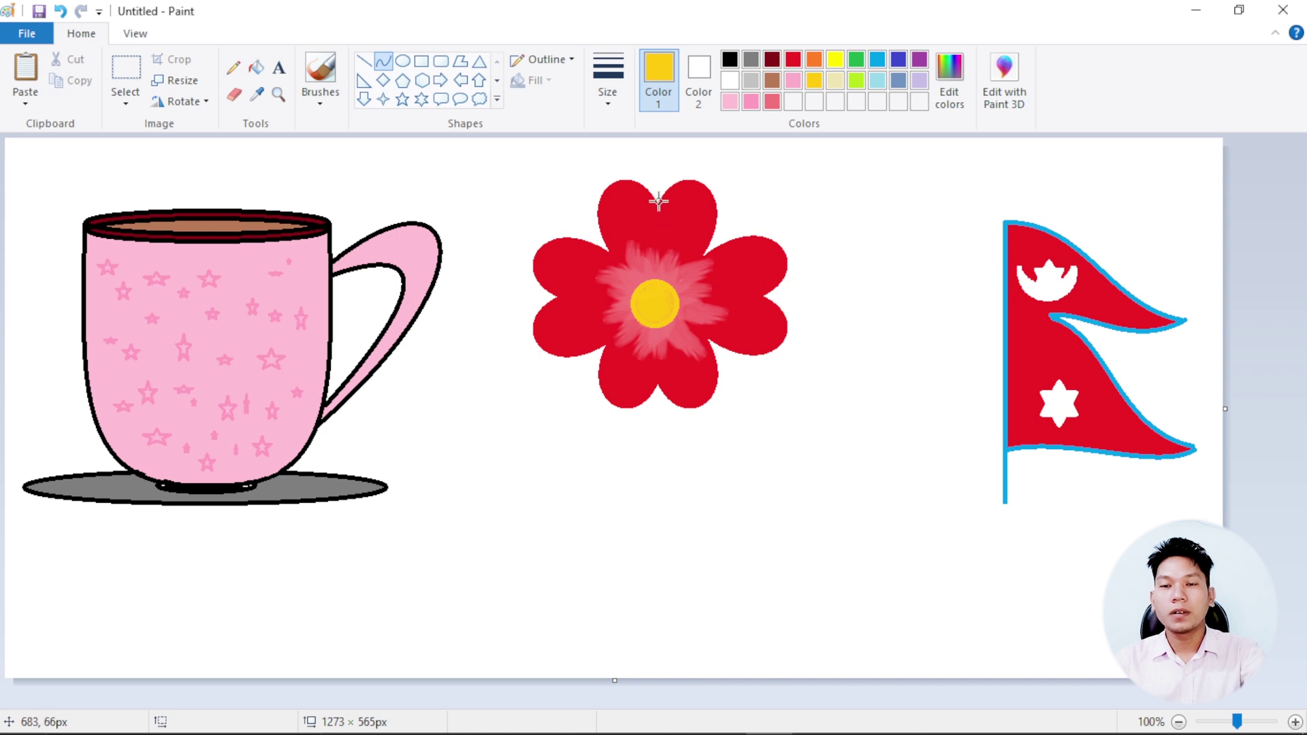
{"action": "left_click_drag", "start_coordinate": [658, 199], "coordinate": [793, 595]}
{"action": "left_click_drag", "start_coordinate": [737, 312], "coordinate": [866, 184]}
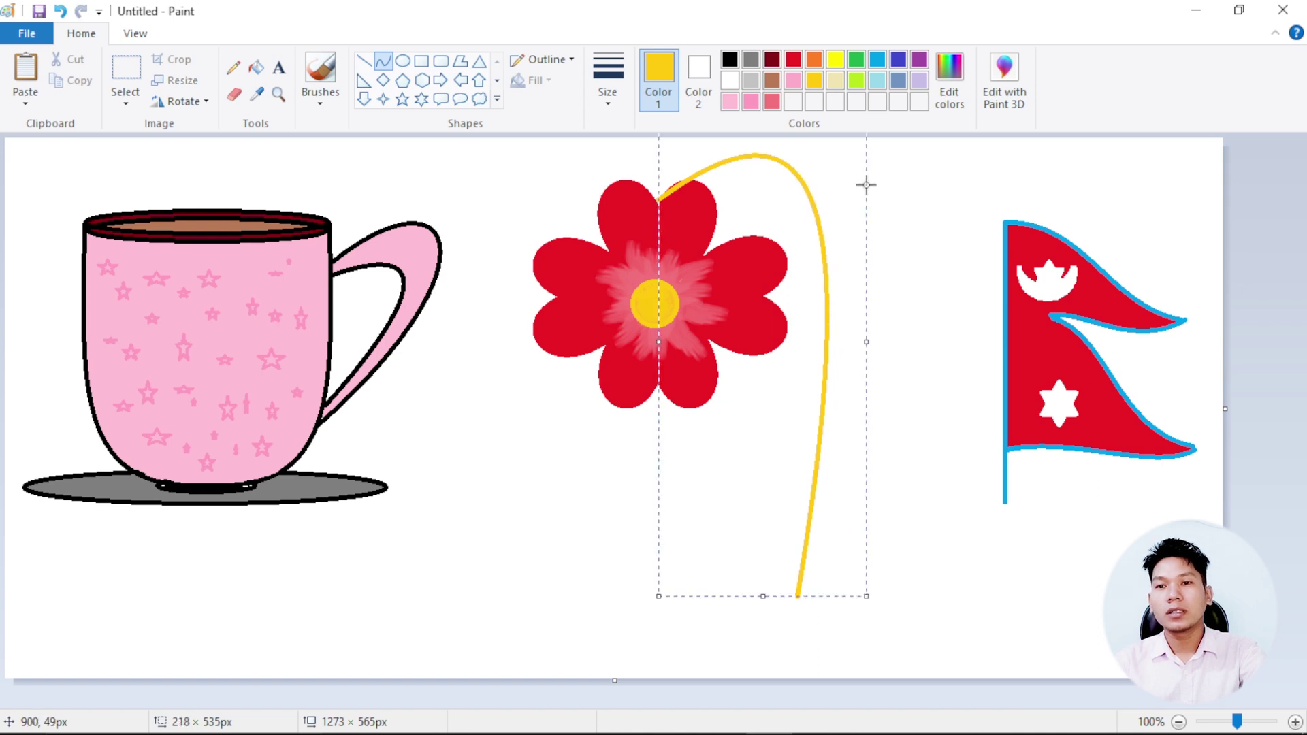
{"action": "left_click", "coordinate": [729, 60]}
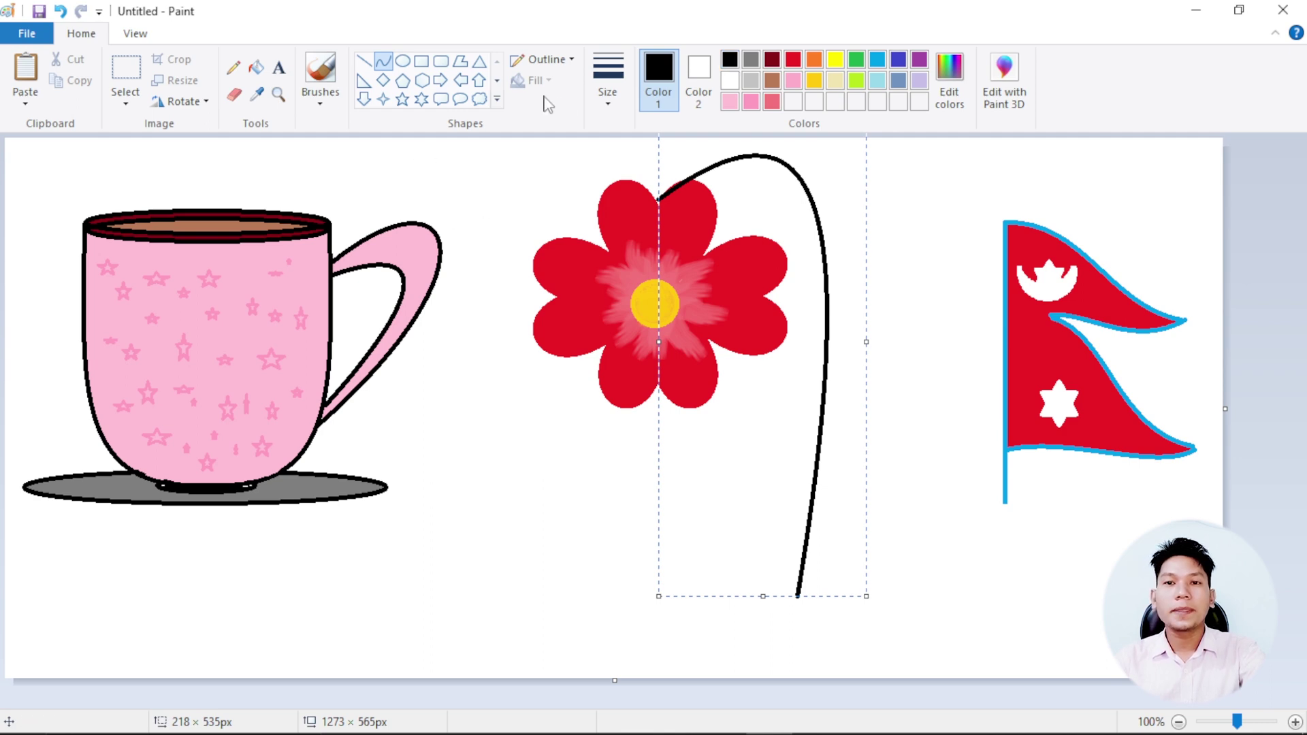
{"action": "left_click", "coordinate": [421, 61]}
{"action": "mouse_move", "coordinate": [729, 584]}
{"action": "left_mouse_down"}
{"action": "mouse_move", "coordinate": [869, 648]}
{"action": "mouse_move", "coordinate": [817, 628]}
{"action": "left_mouse_up"}
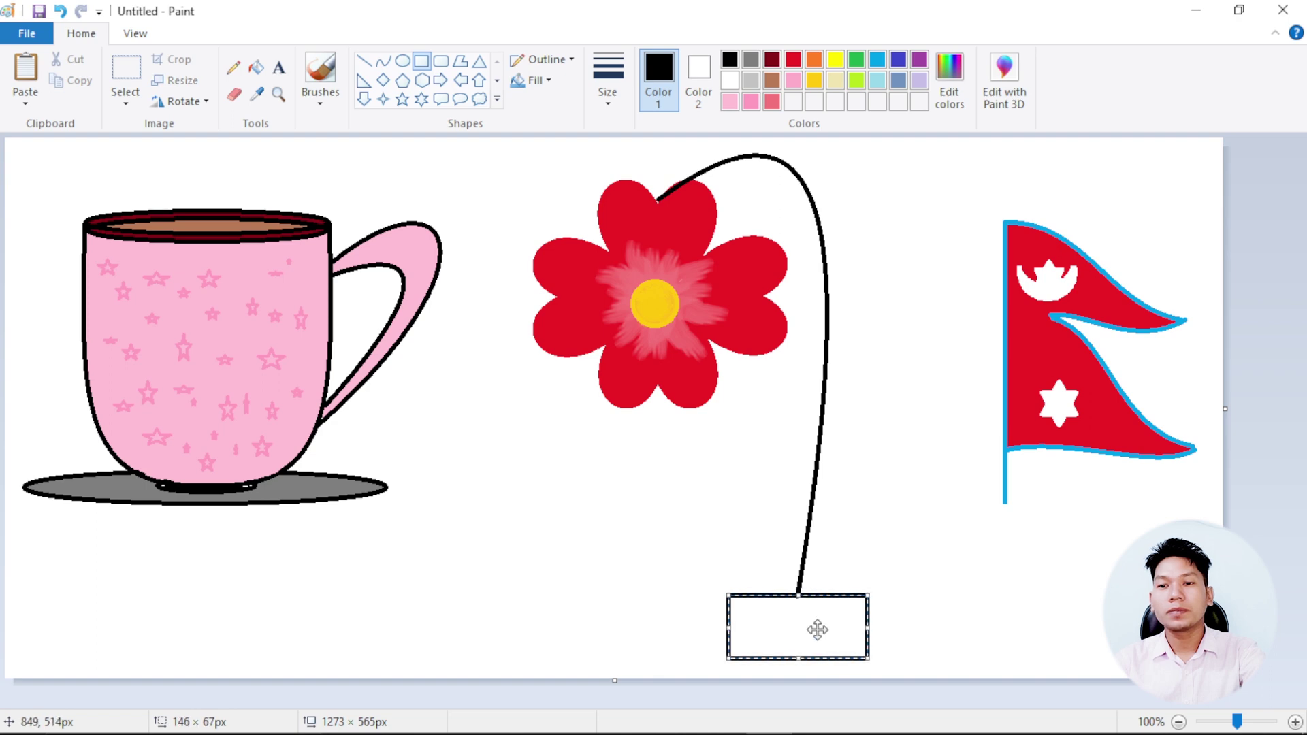
Step: Draw a pointed leaf from two curves on the right side of the stem and pencil thin veins inside it
{"action": "left_click", "coordinate": [383, 62]}
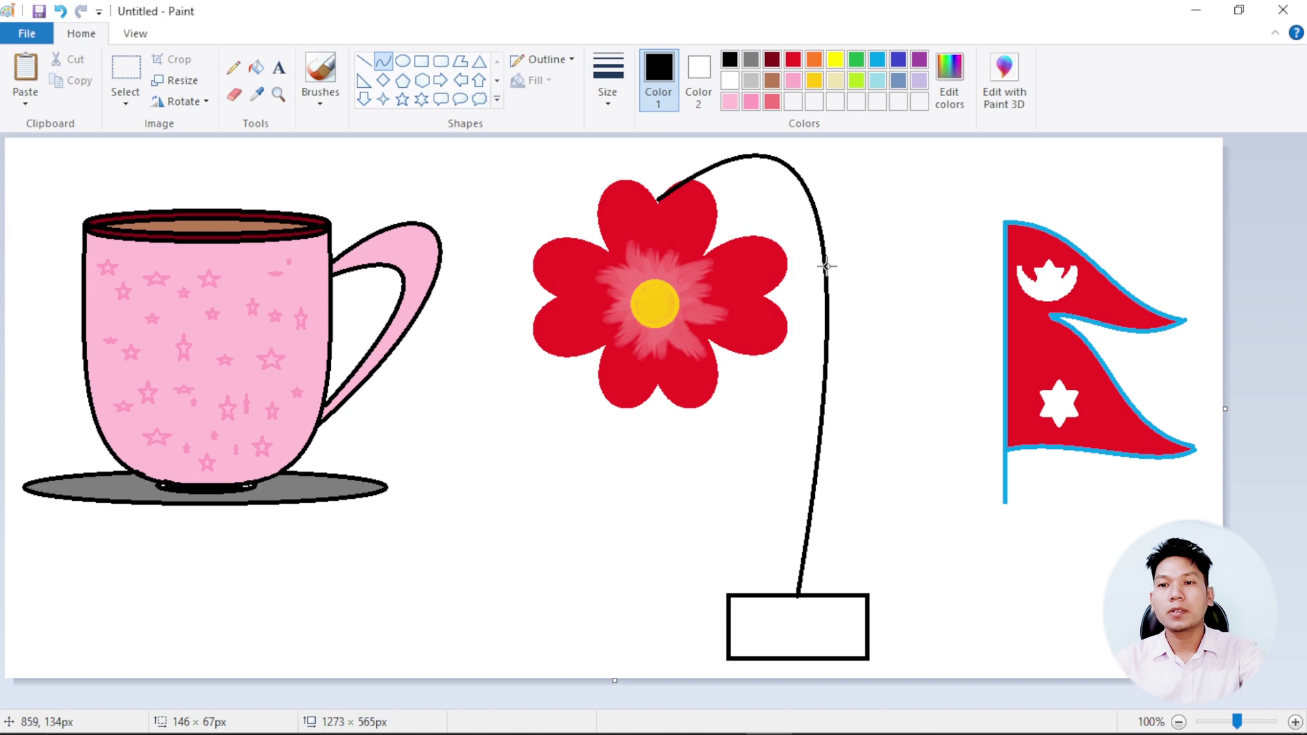
{"action": "mouse_move", "coordinate": [826, 265]}
{"action": "left_mouse_down"}
{"action": "mouse_move", "coordinate": [904, 219]}
{"action": "mouse_move", "coordinate": [857, 279]}
{"action": "mouse_move", "coordinate": [831, 258]}
{"action": "mouse_move", "coordinate": [837, 245]}
{"action": "mouse_move", "coordinate": [906, 213]}
{"action": "mouse_move", "coordinate": [837, 233]}
{"action": "mouse_move", "coordinate": [859, 219]}
{"action": "left_mouse_up"}
{"action": "left_click", "coordinate": [233, 69]}
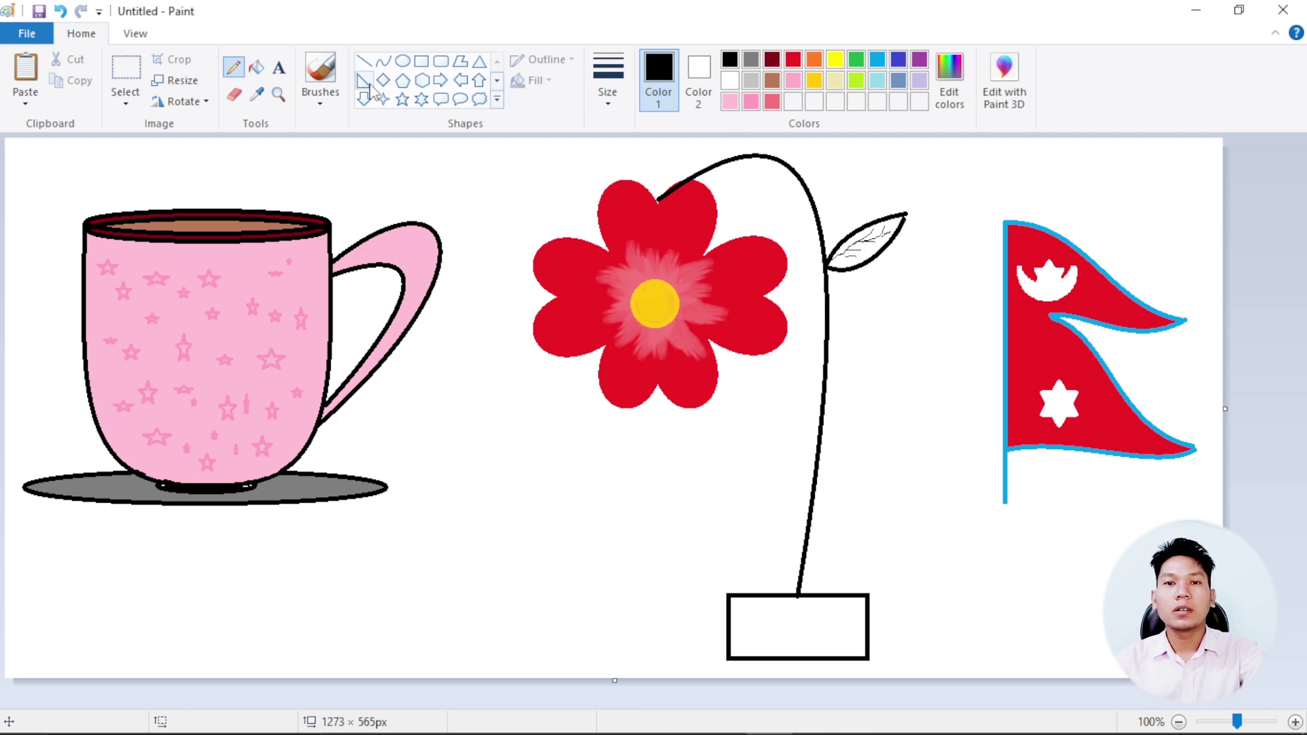
Step: Fill the leaf with green and the rectangular pot with dark red
{"action": "left_click", "coordinate": [256, 67]}
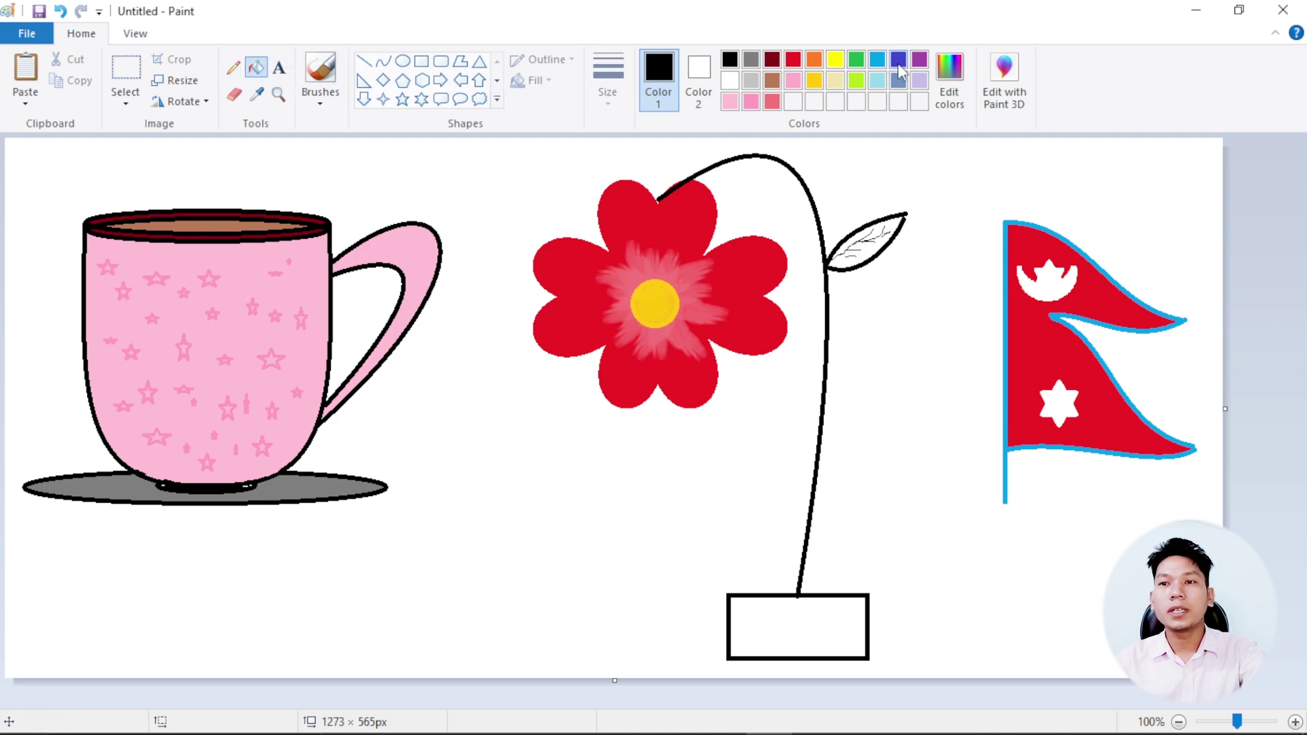
{"action": "left_click", "coordinate": [856, 60]}
{"action": "left_click", "coordinate": [896, 224]}
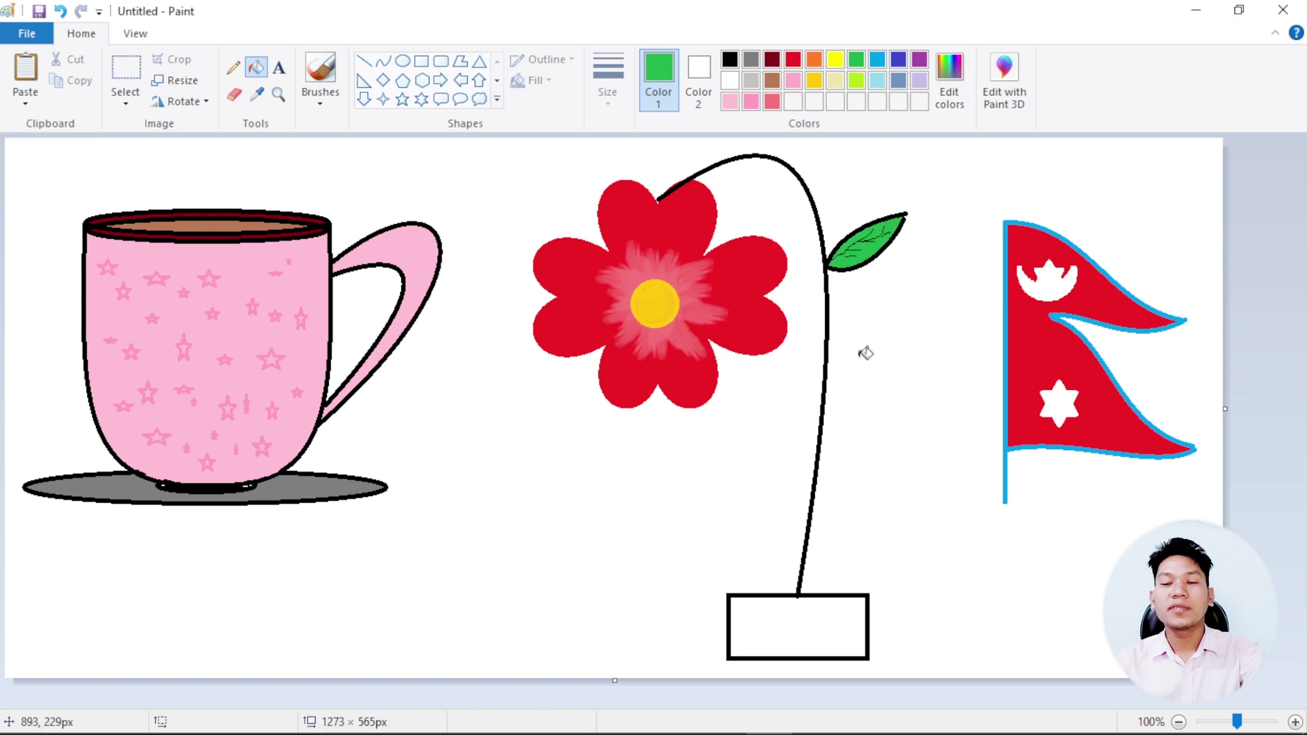
{"action": "left_click", "coordinate": [773, 61]}
{"action": "left_click", "coordinate": [843, 642]}
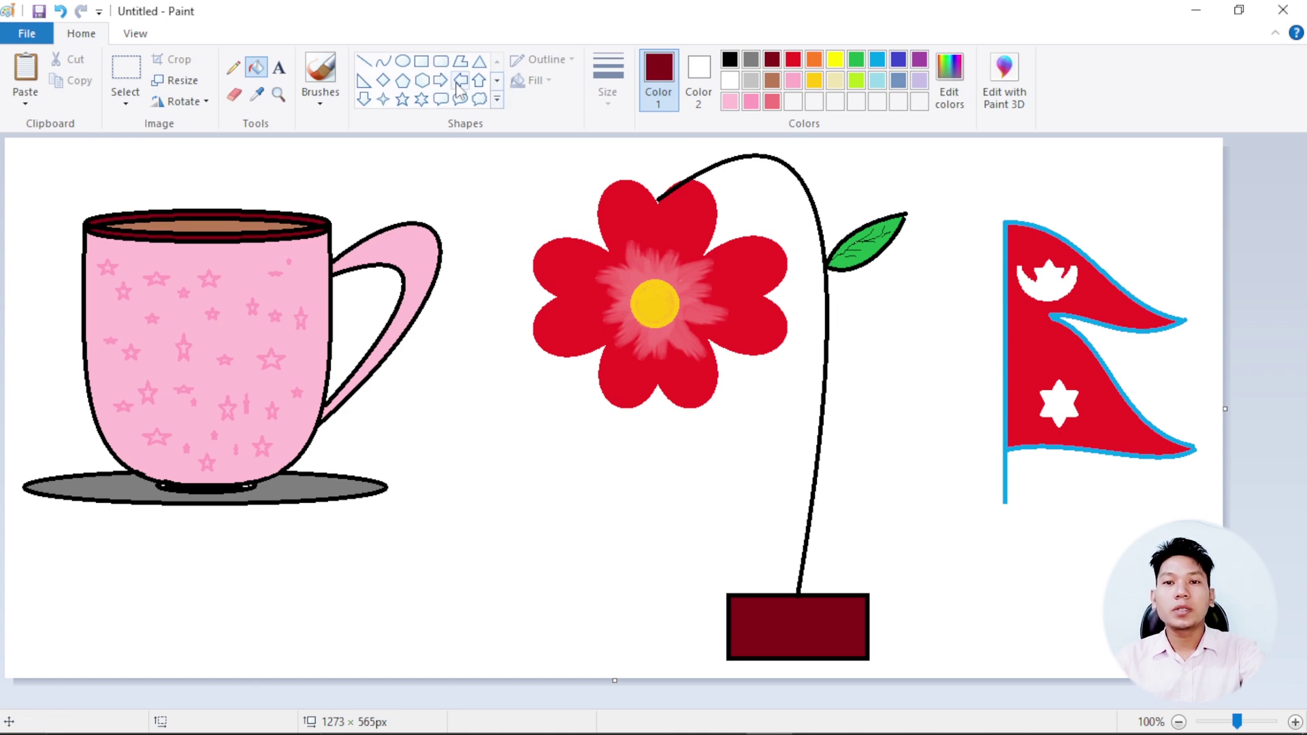
Step: Copy the green leaf with a free-form selection and place the pasted copy over the flower's top petal
{"action": "left_click", "coordinate": [130, 104]}
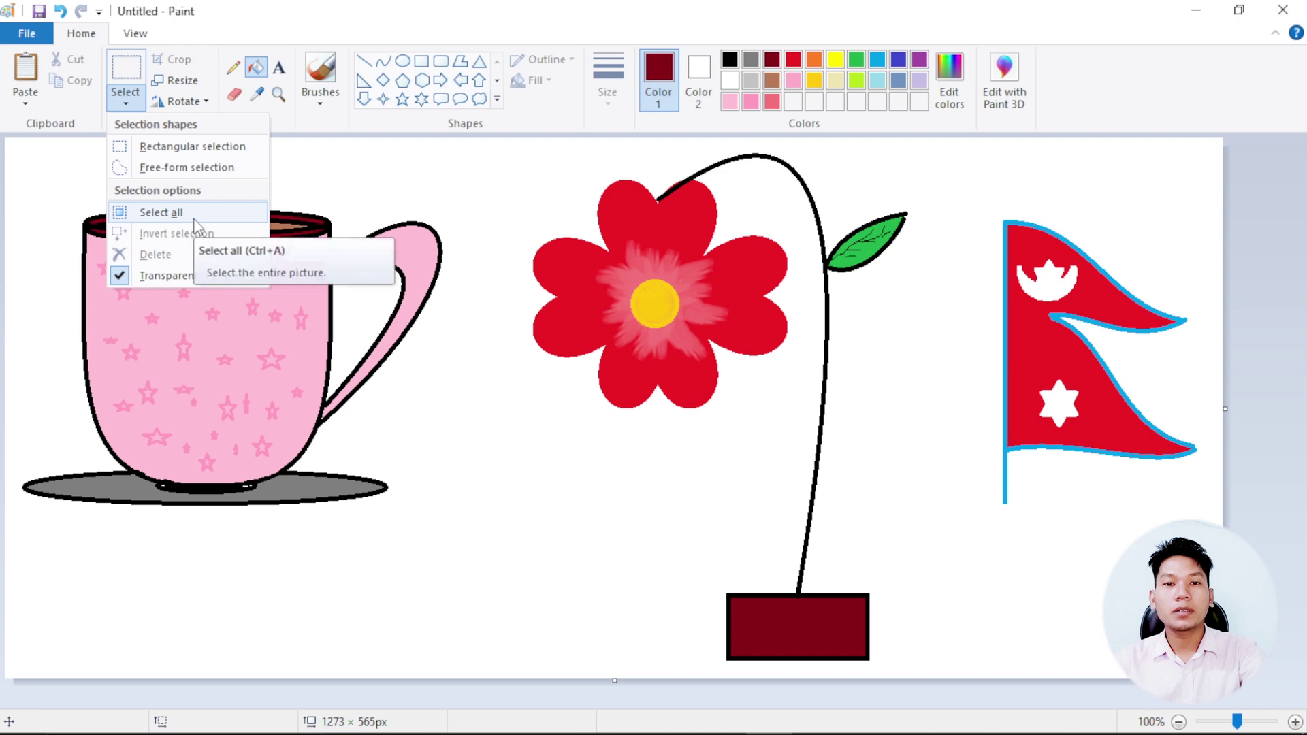
{"action": "left_click", "coordinate": [204, 168]}
{"action": "mouse_move", "coordinate": [899, 184]}
{"action": "left_mouse_down"}
{"action": "mouse_move", "coordinate": [828, 252]}
{"action": "mouse_move", "coordinate": [863, 289]}
{"action": "mouse_move", "coordinate": [945, 228]}
{"action": "mouse_move", "coordinate": [881, 175]}
{"action": "left_mouse_up"}
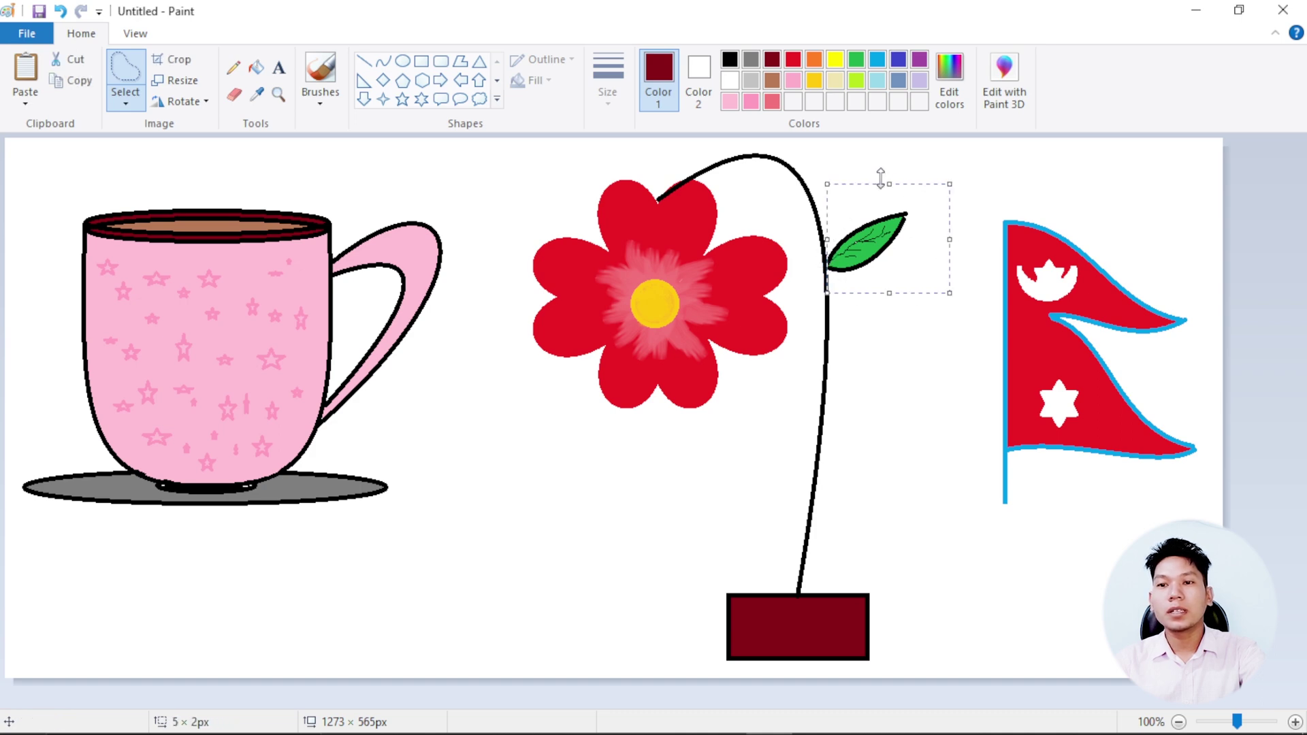
{"action": "left_click", "coordinate": [79, 80]}
{"action": "left_click", "coordinate": [25, 68]}
{"action": "left_click_drag", "start_coordinate": [55, 196], "coordinate": [694, 199]}
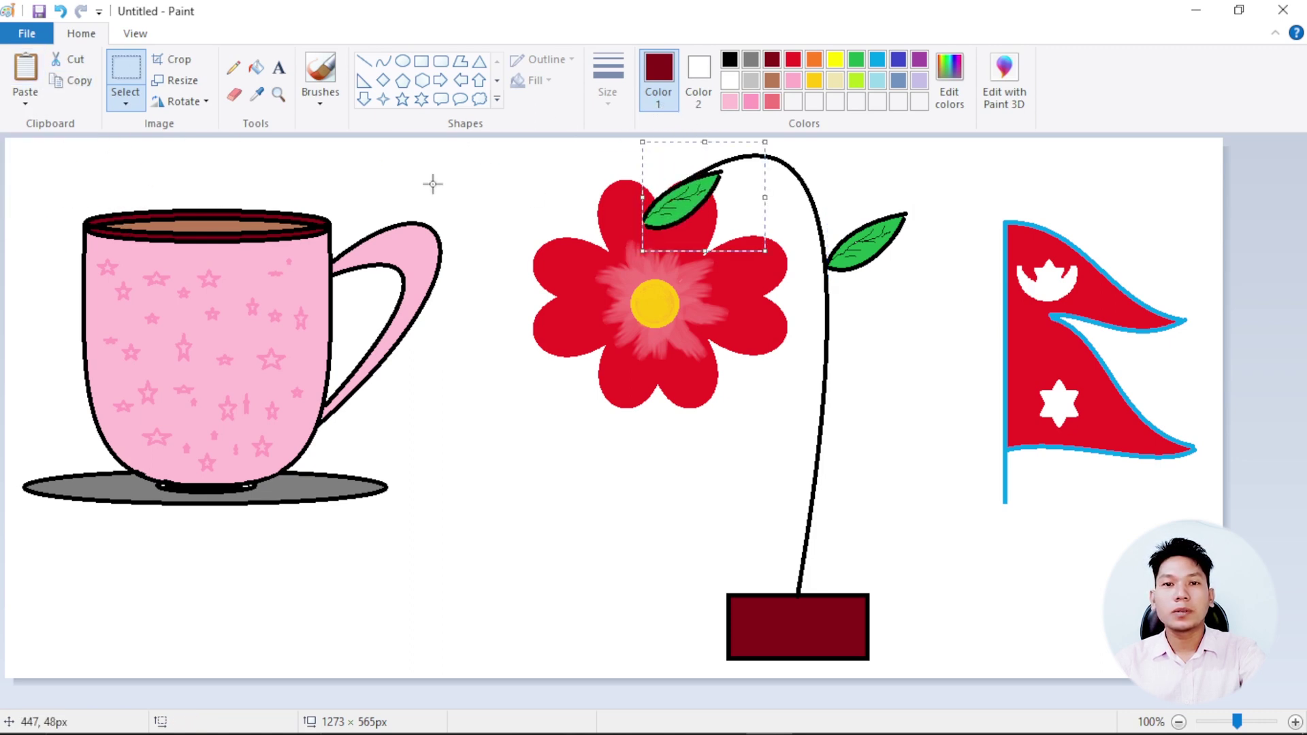
Step: Flip the copied leaf vertically and horizontally
{"action": "left_click", "coordinate": [203, 103]}
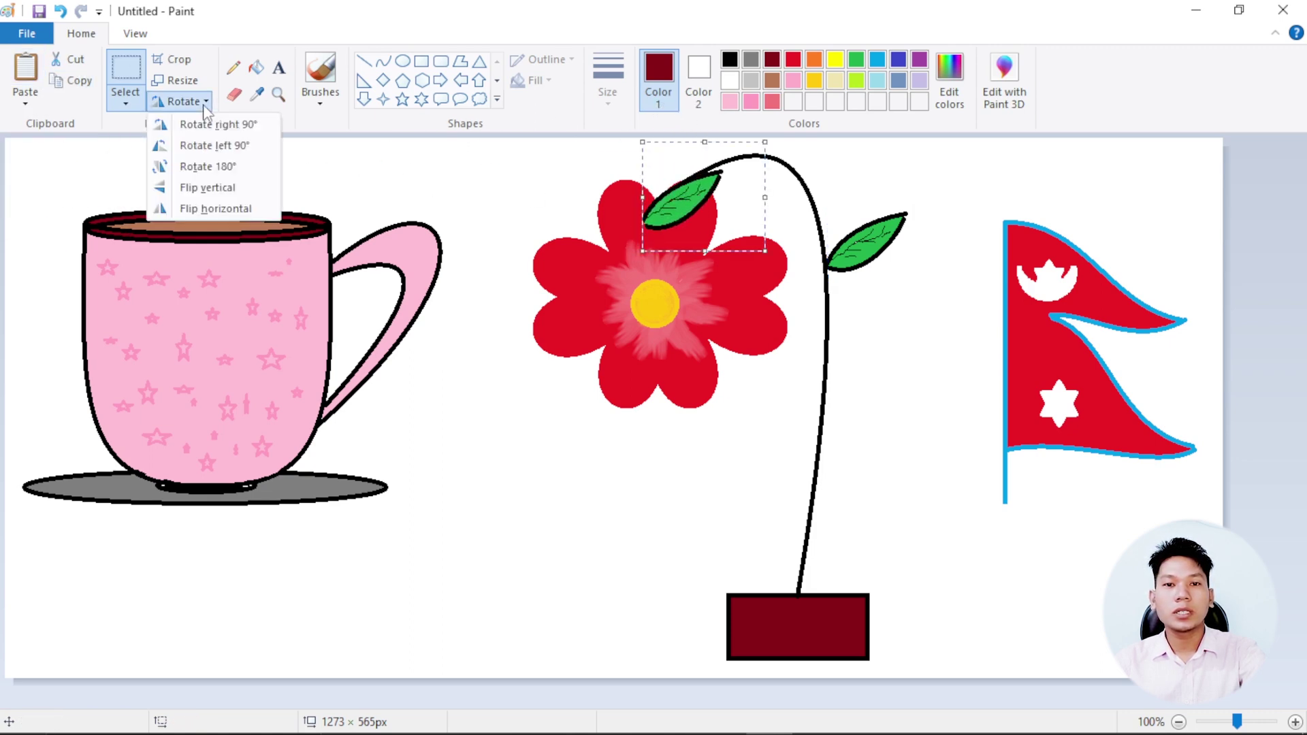
{"action": "left_click", "coordinate": [229, 194]}
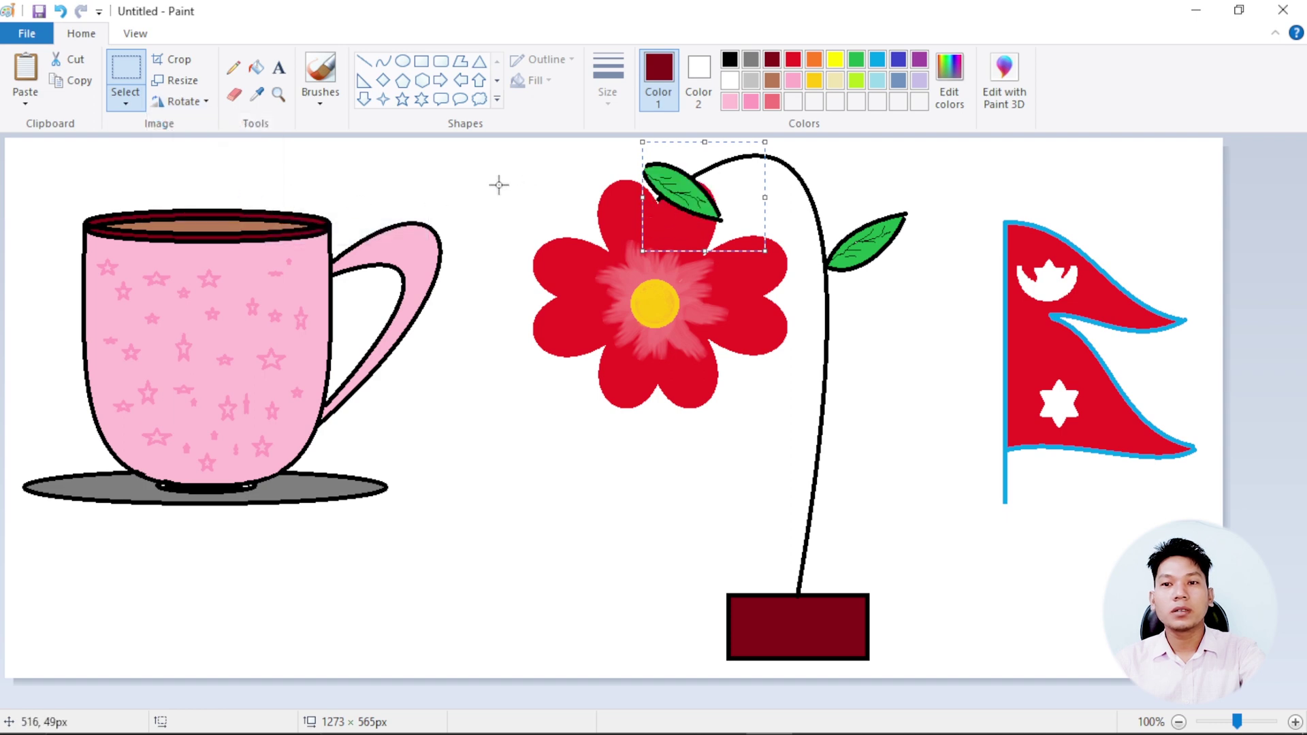
{"action": "left_click", "coordinate": [193, 103]}
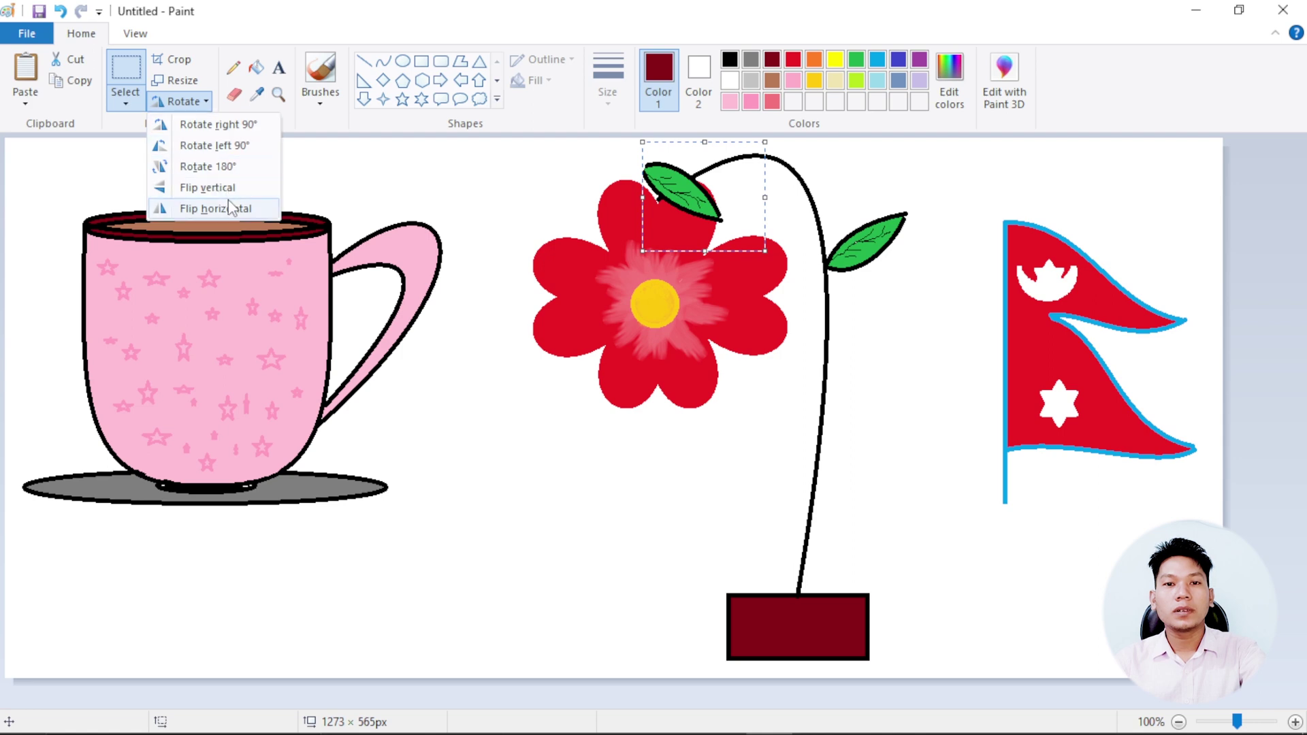
{"action": "left_click", "coordinate": [232, 208]}
{"action": "left_click", "coordinate": [183, 102]}
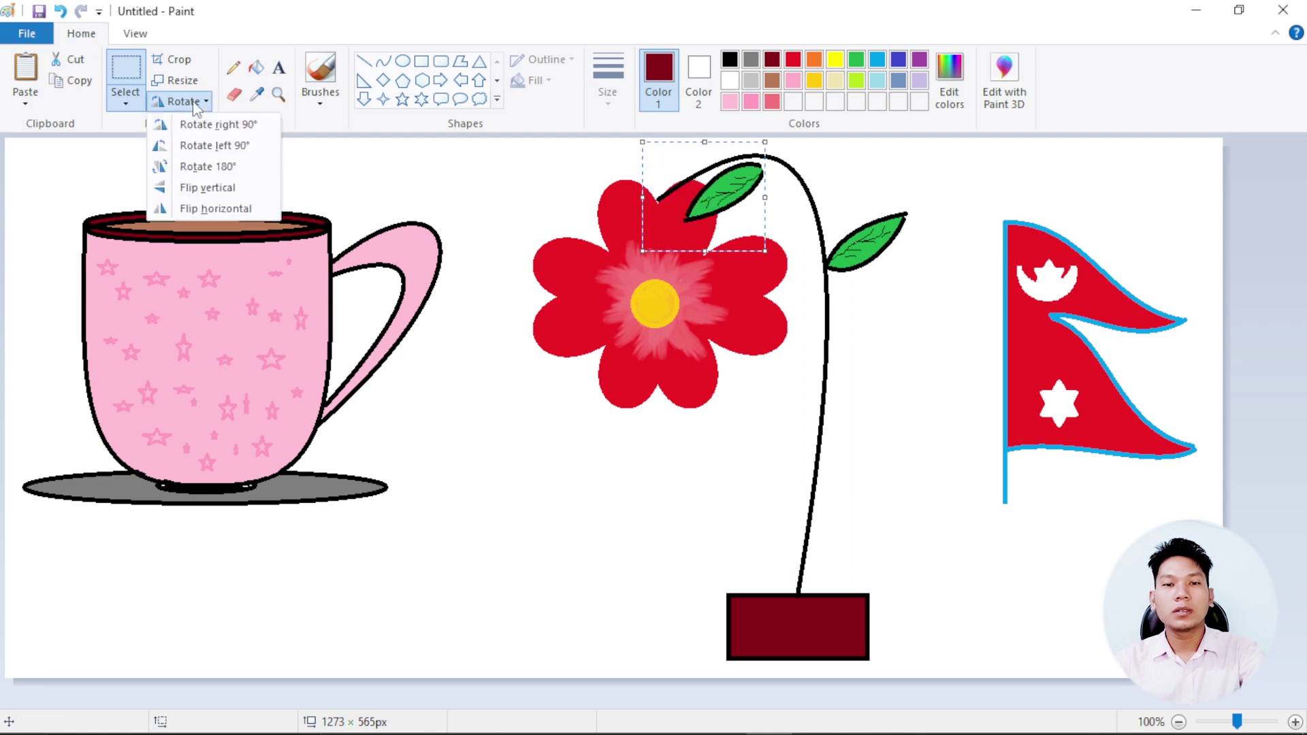
{"action": "left_click", "coordinate": [215, 144]}
{"action": "left_click", "coordinate": [183, 102]}
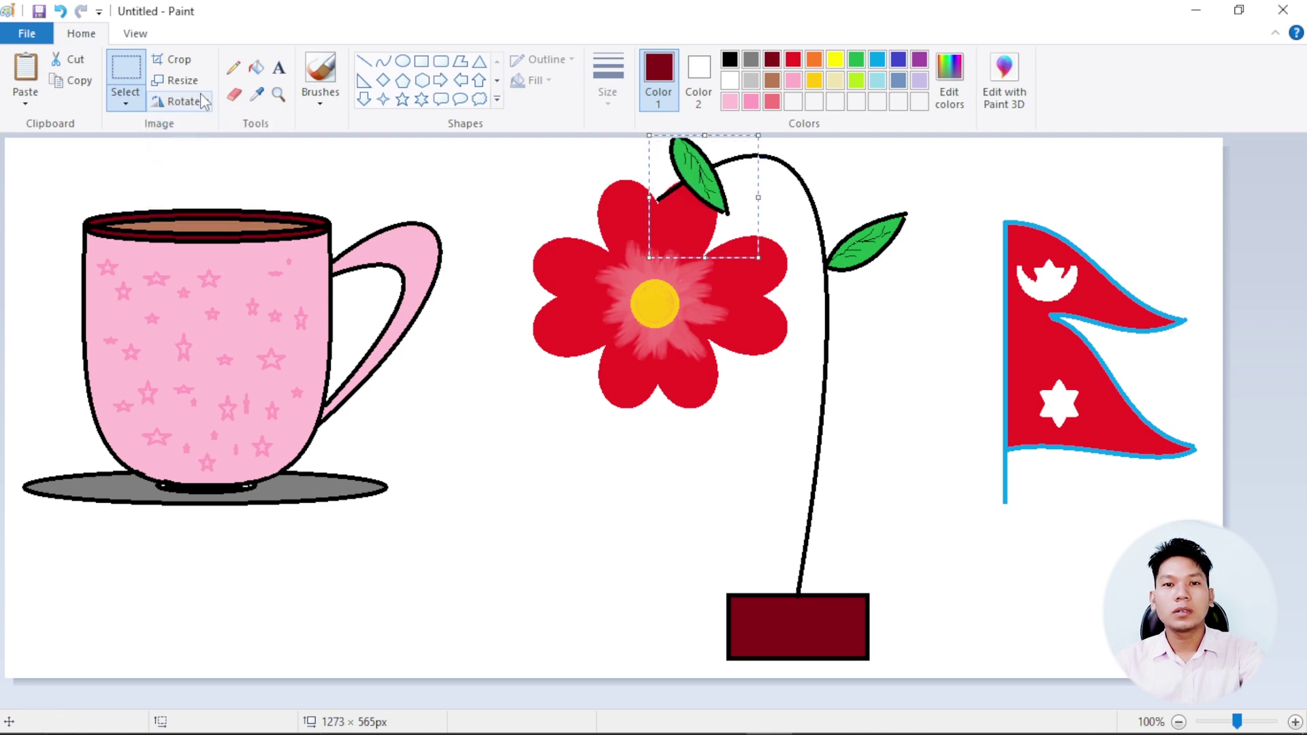
{"action": "left_click", "coordinate": [220, 124]}
Step: Rotate the copied leaf right 90° and place it where the stem meets the flower's top petal
{"action": "left_click", "coordinate": [182, 102]}
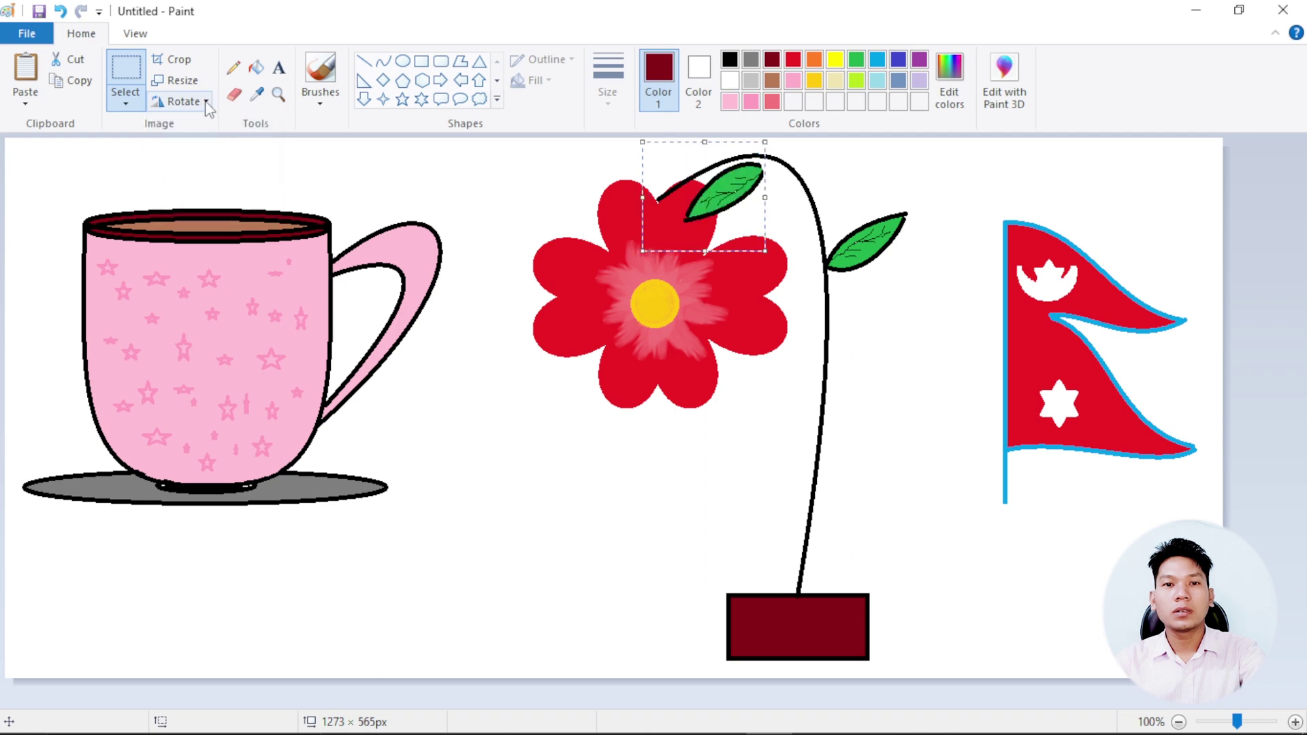
{"action": "left_click", "coordinate": [219, 126]}
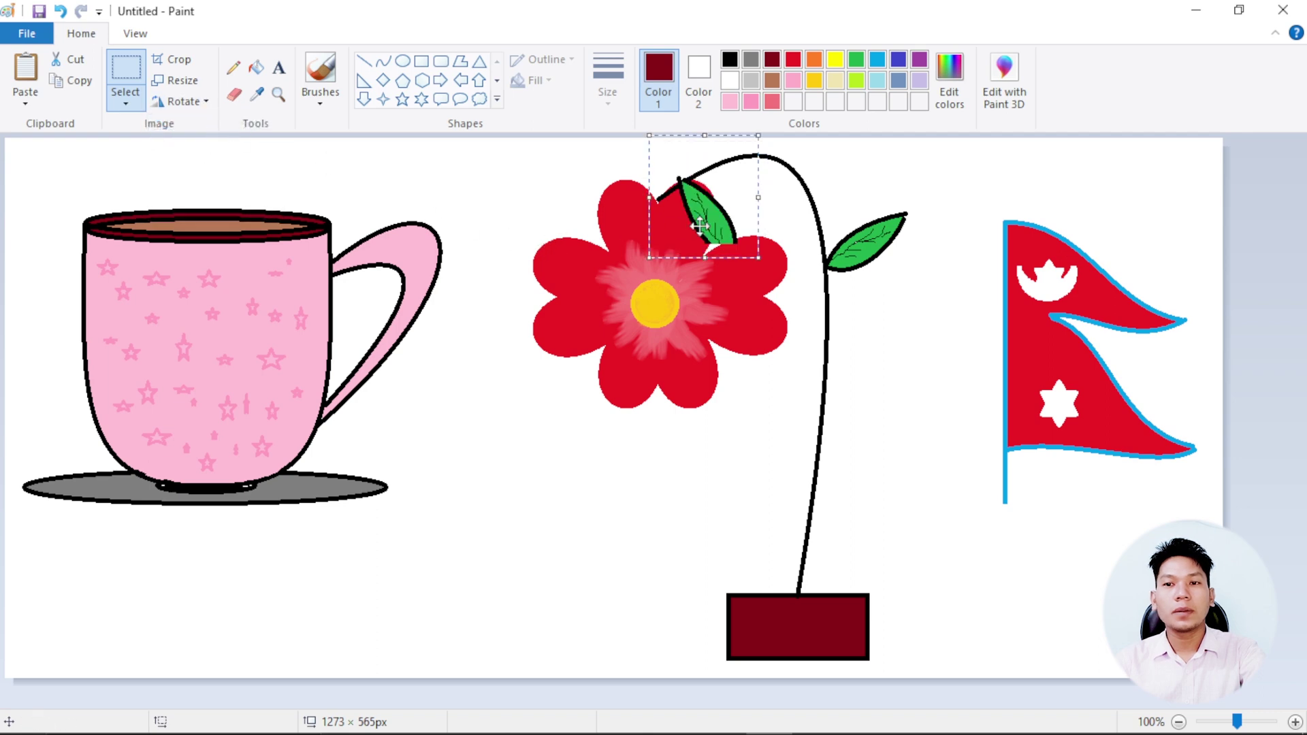
{"action": "left_click_drag", "start_coordinate": [700, 222], "coordinate": [648, 181]}
{"action": "left_click", "coordinate": [470, 272]}
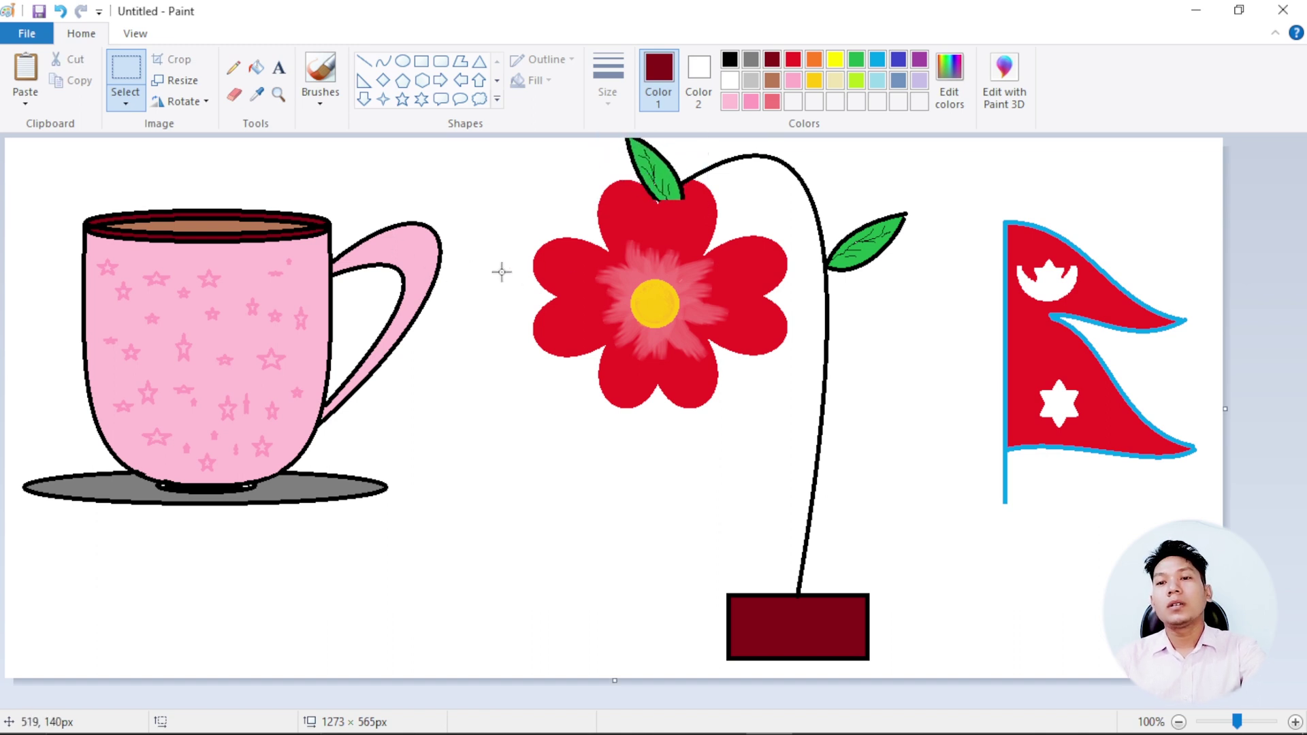